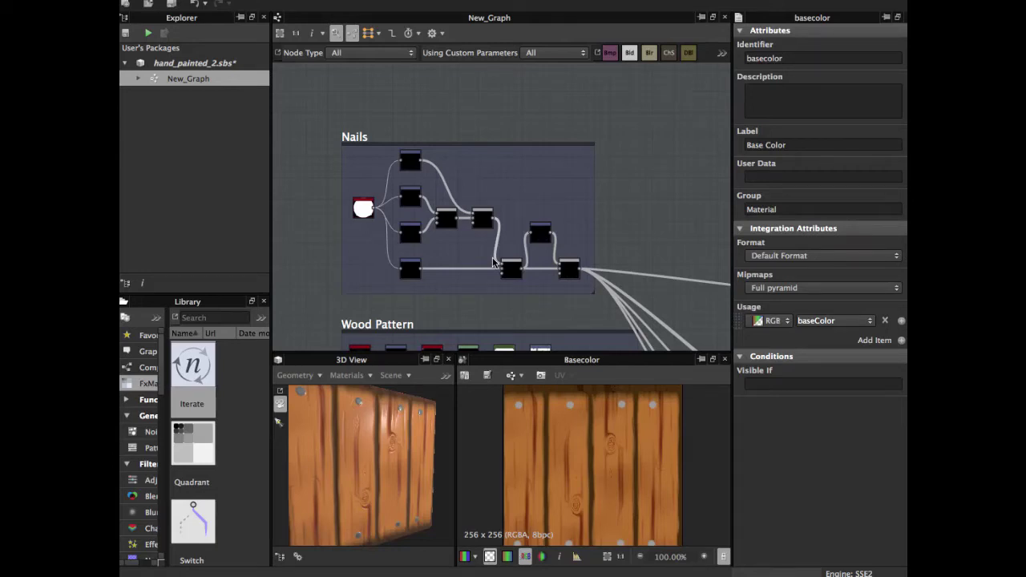
# Step: Preview the disc Shape node that feeds the Nails frame and show its parameters
pyautogui.moveTo(358, 491); pyautogui.dragTo(393, 478)
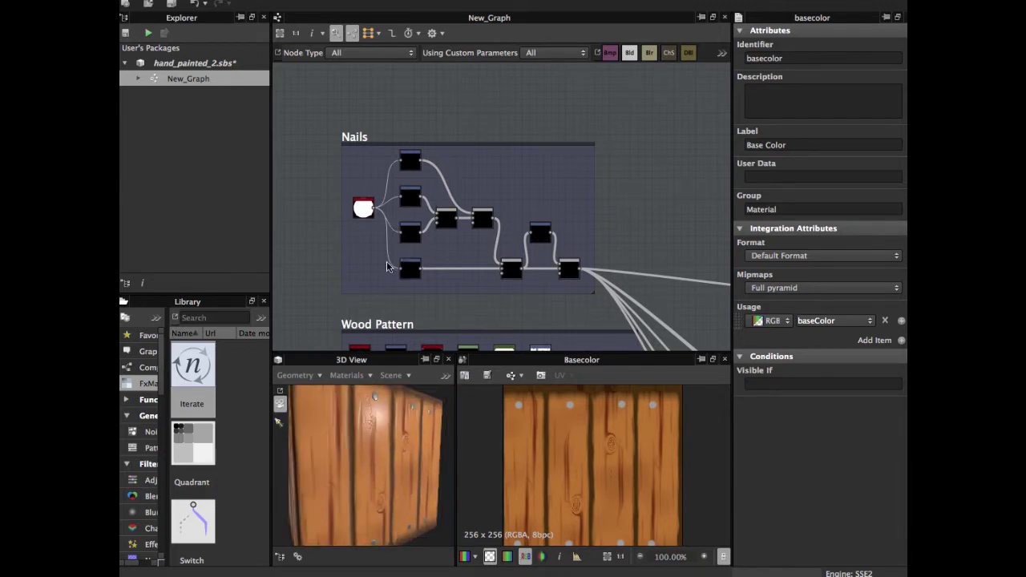
pyautogui.scroll(-2, 391, 261)
pyautogui.moveTo(403, 218); pyautogui.dragTo(394, 240, button='middle')
pyautogui.scroll(2, 391, 245)
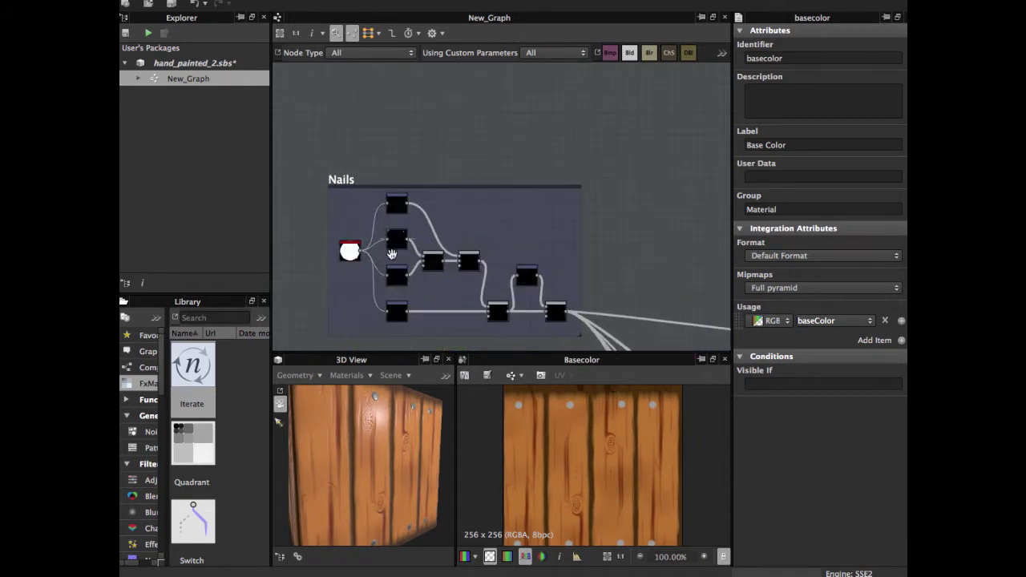
pyautogui.scroll(5, 392, 254)
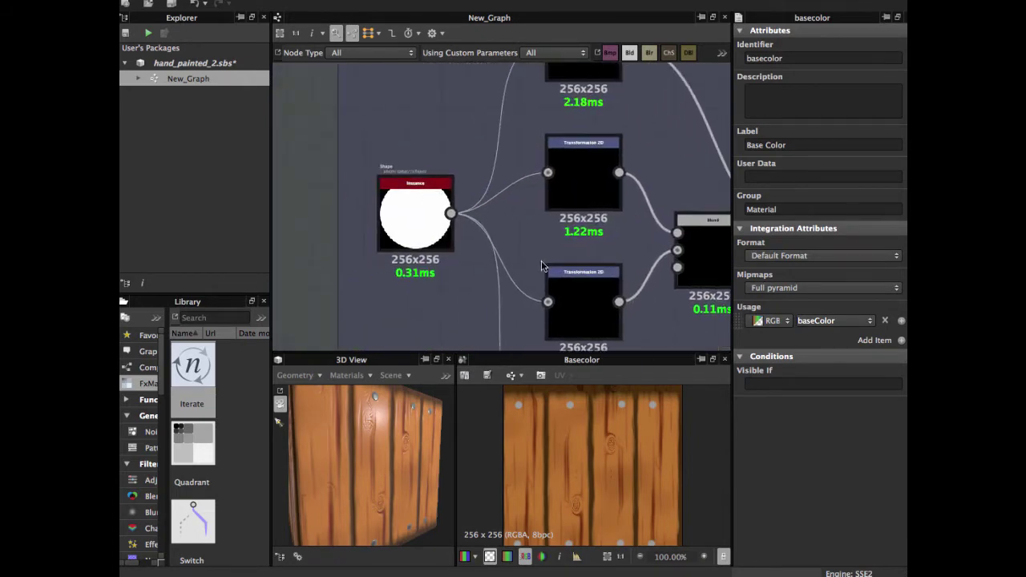
pyautogui.scroll(3, 463, 238)
pyautogui.doubleClick(417, 246)
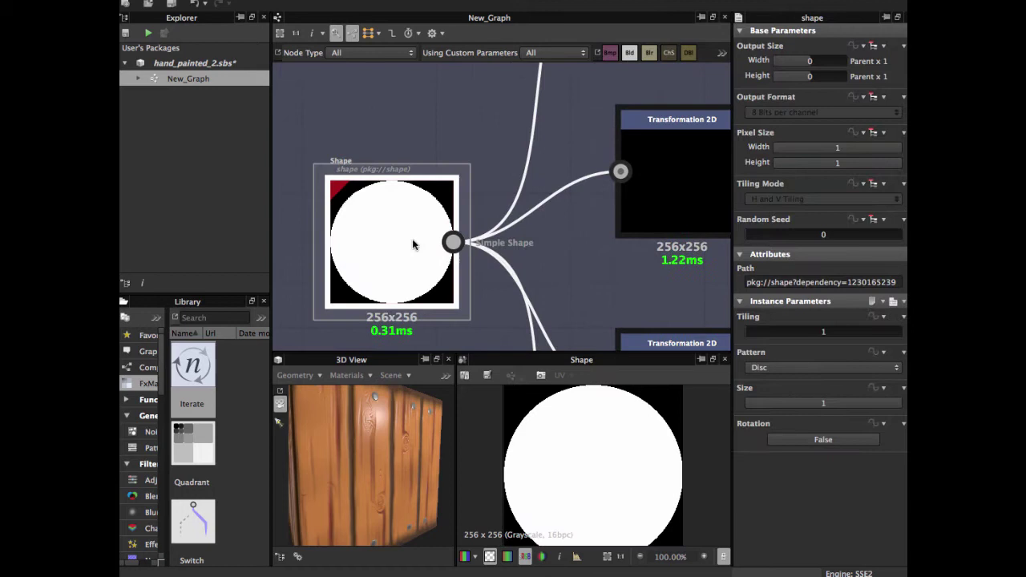
# Step: Preview the lowest Transformation 2D node fed by the disc and examine the scaled-down nail dot up close
pyautogui.scroll(-2, 606, 465)
pyautogui.moveTo(577, 273); pyautogui.dragTo(479, 226, button='middle')
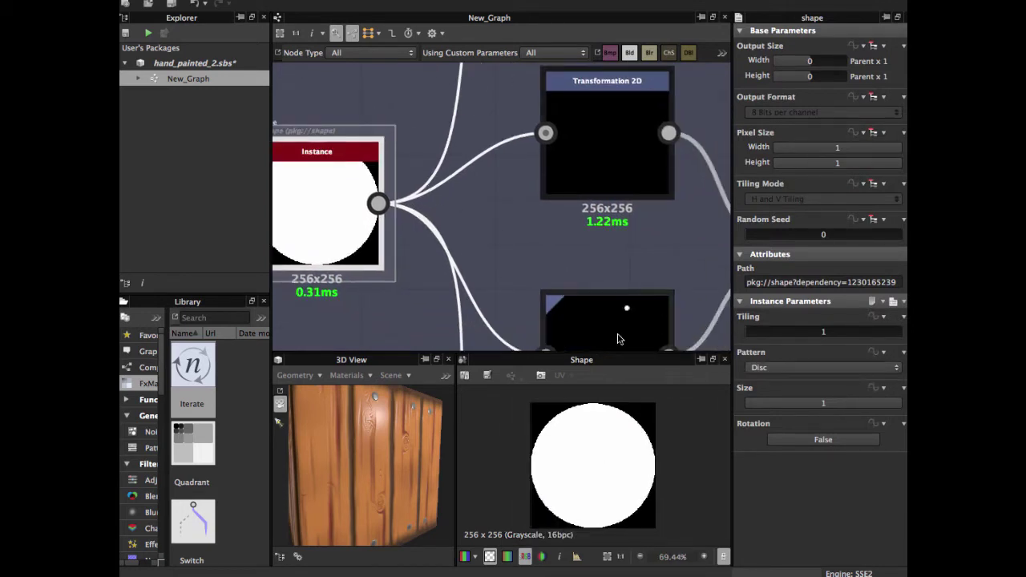
pyautogui.scroll(-2, 403, 255)
pyautogui.scroll(-2, 437, 208)
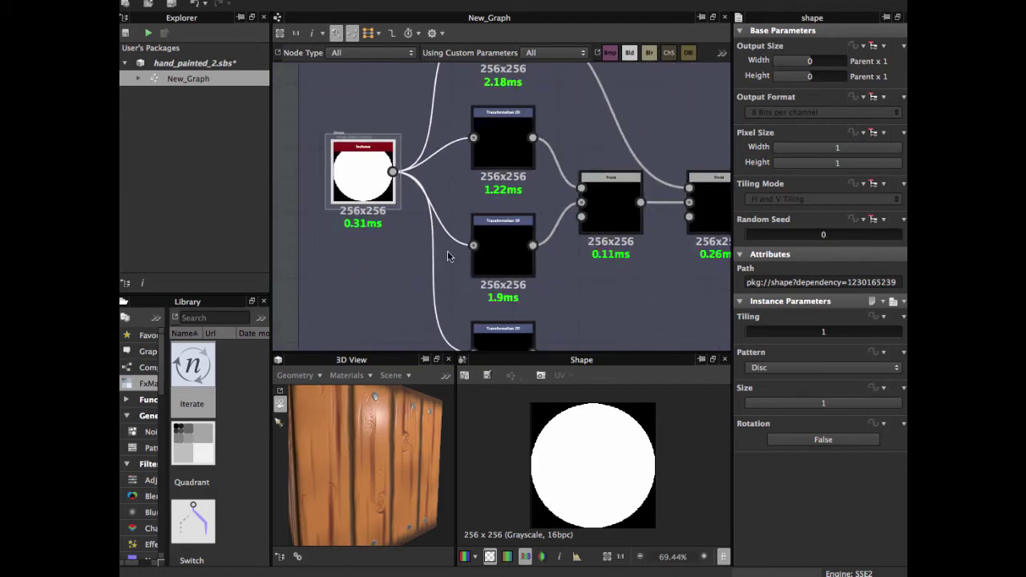
pyautogui.moveTo(446, 252); pyautogui.dragTo(454, 133, button='middle')
pyautogui.scroll(2, 490, 188)
pyautogui.doubleClick(497, 234)
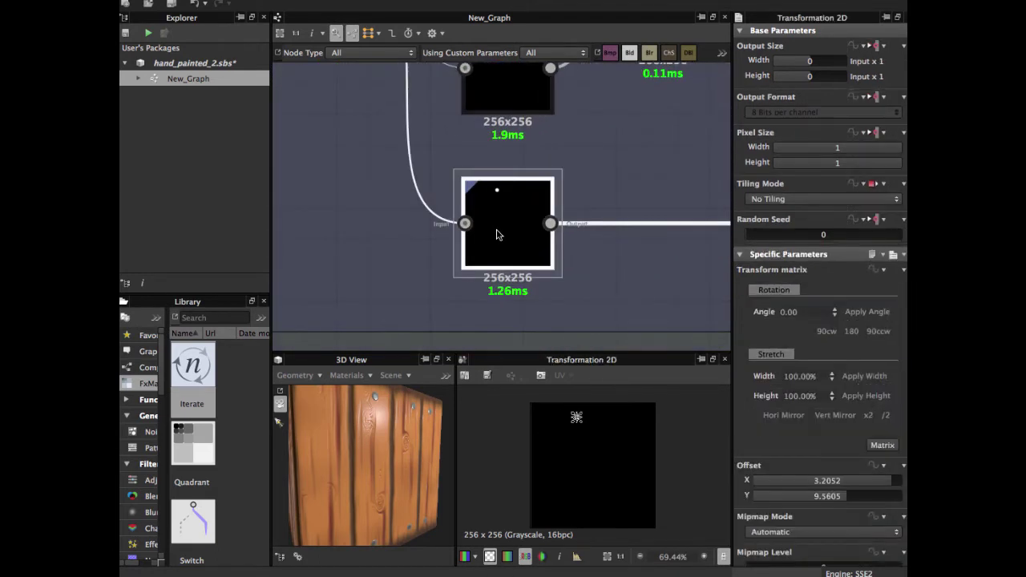
pyautogui.scroll(3, 609, 486)
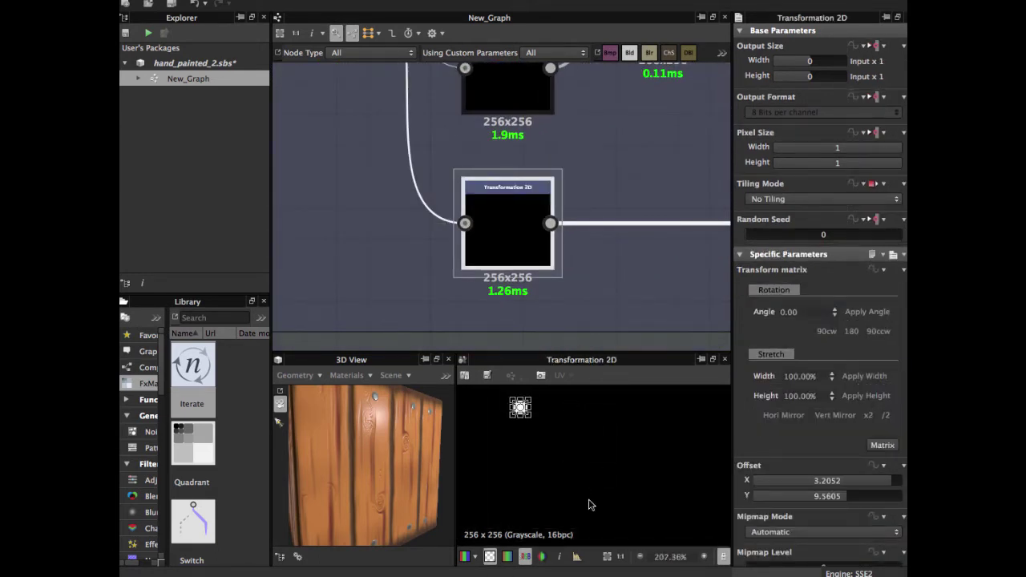
pyautogui.scroll(3, 593, 501)
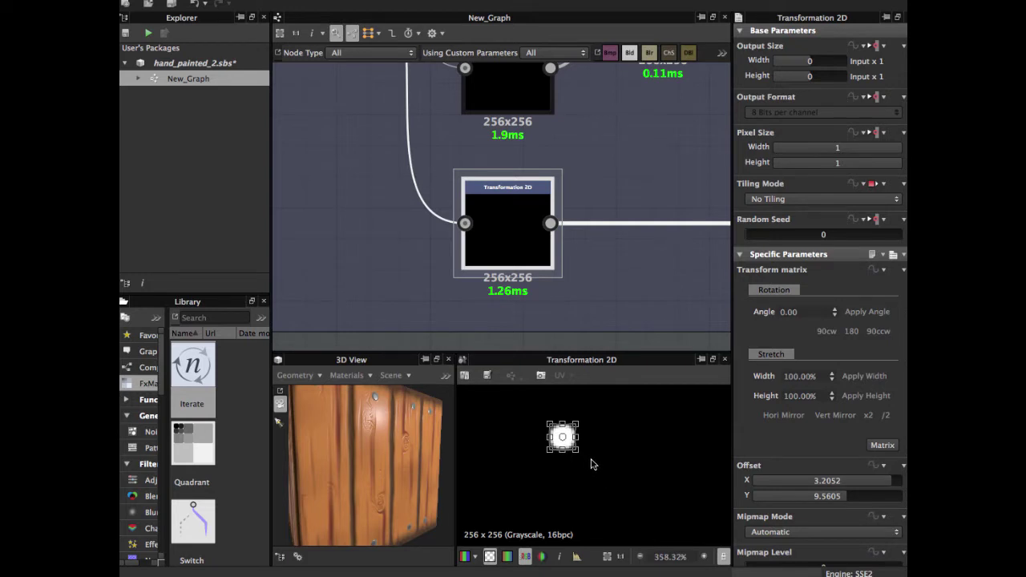
pyautogui.scroll(1, 594, 463)
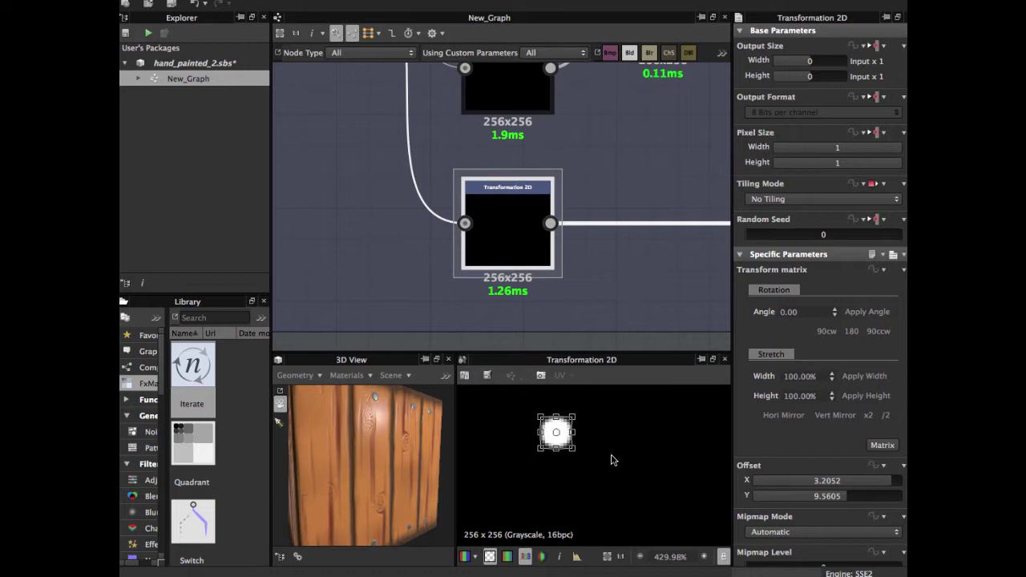
# Step: Preview the other three Transformation 2D nodes fed by the disc to examine where each places its nail
pyautogui.scroll(-3, 572, 266)
pyautogui.moveTo(570, 226); pyautogui.dragTo(562, 295, button='middle')
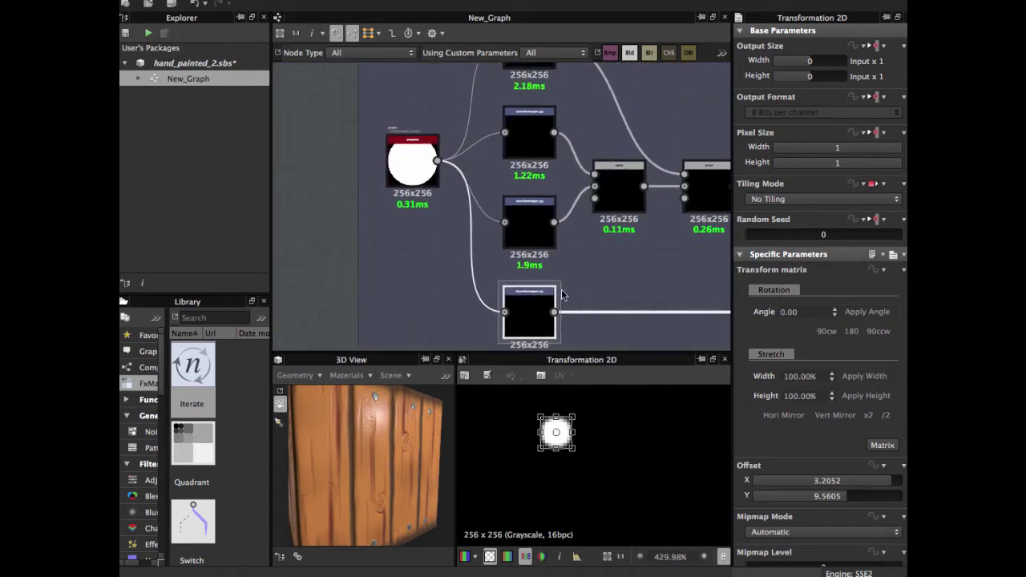
pyautogui.scroll(-6, 596, 451)
pyautogui.moveTo(528, 265); pyautogui.dragTo(529, 293, button='middle')
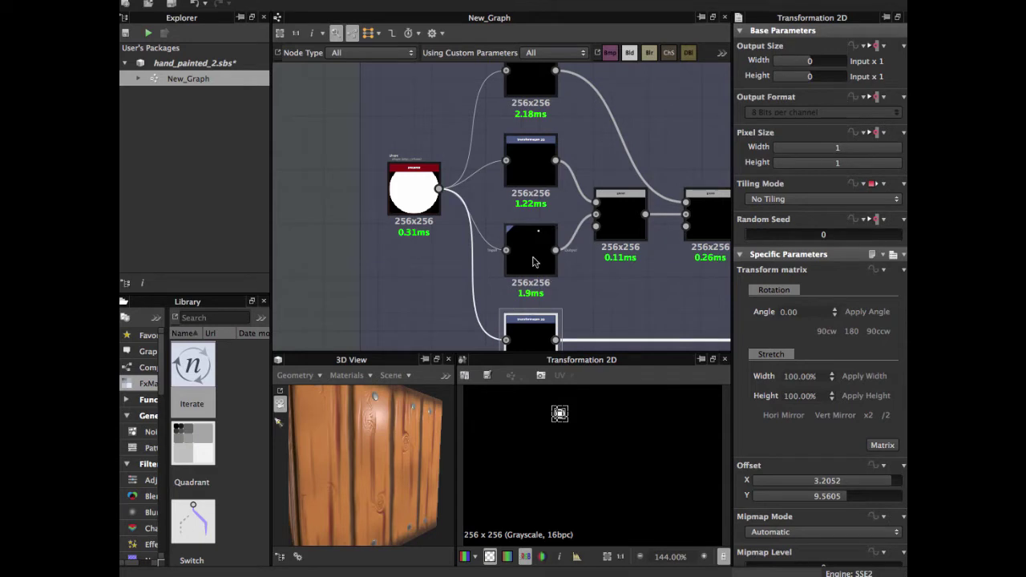
pyautogui.click(535, 261)
pyautogui.scroll(-2, 608, 460)
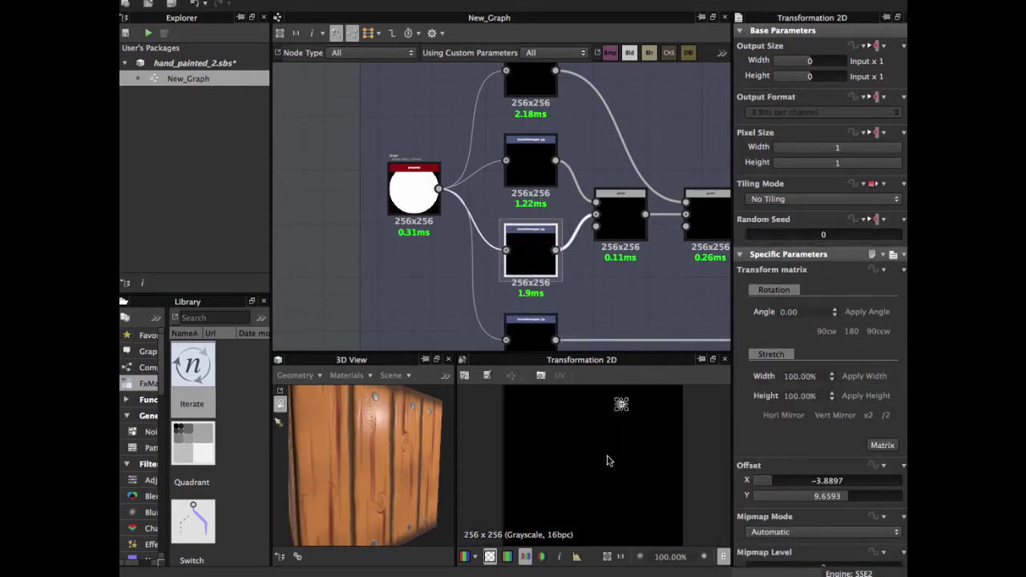
pyautogui.moveTo(553, 190); pyautogui.dragTo(514, 121, button='middle')
pyautogui.click(537, 225)
pyautogui.click(538, 149)
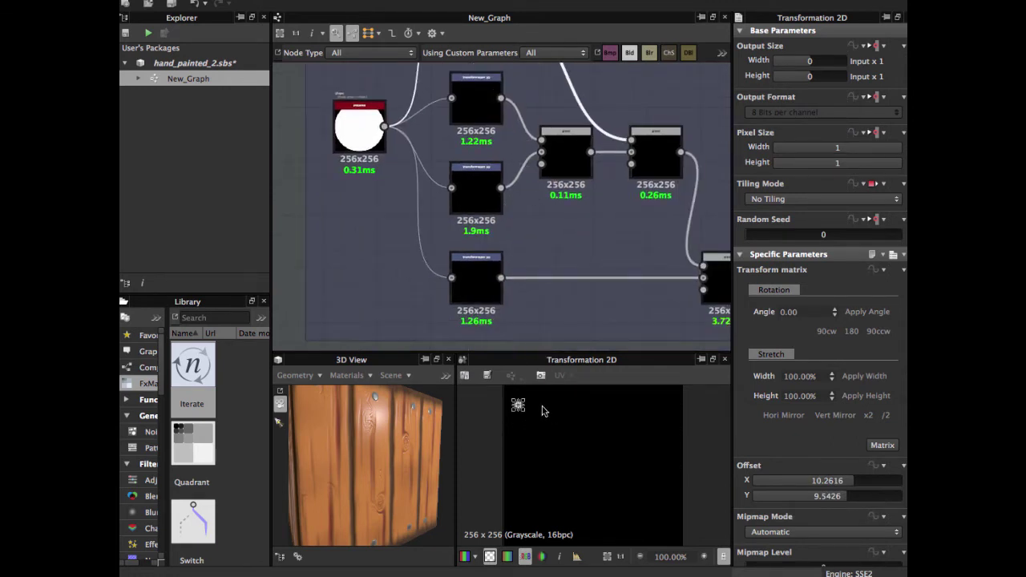
# Step: Go through the disc's Transformation 2D nodes again from the lowest to the uppermost, comparing their nail positions and offsets
pyautogui.scroll(1, 465, 287)
pyautogui.scroll(1, 468, 288)
pyautogui.click(469, 287)
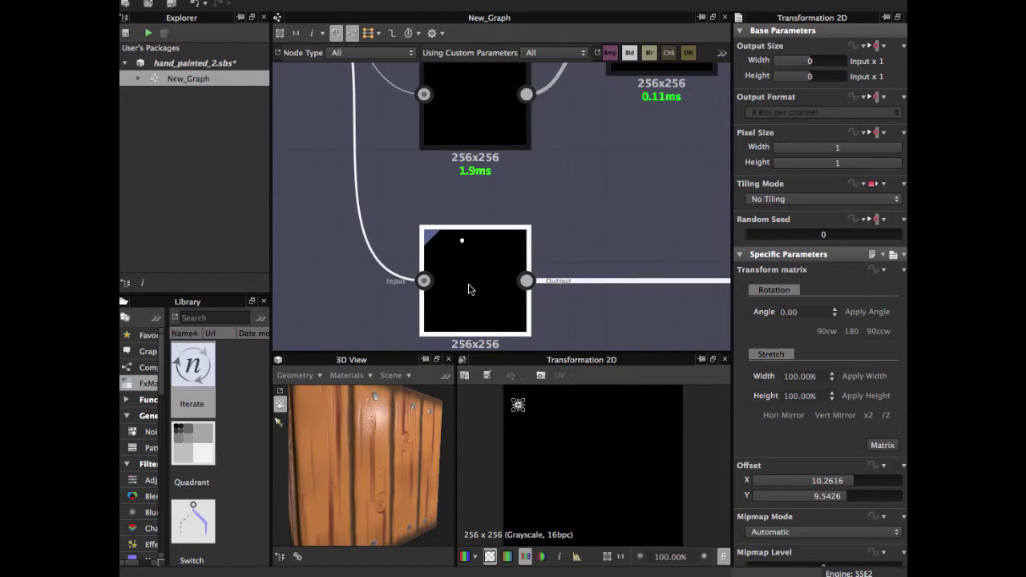
pyautogui.click(484, 135)
pyautogui.moveTo(485, 151); pyautogui.dragTo(471, 309, button='middle')
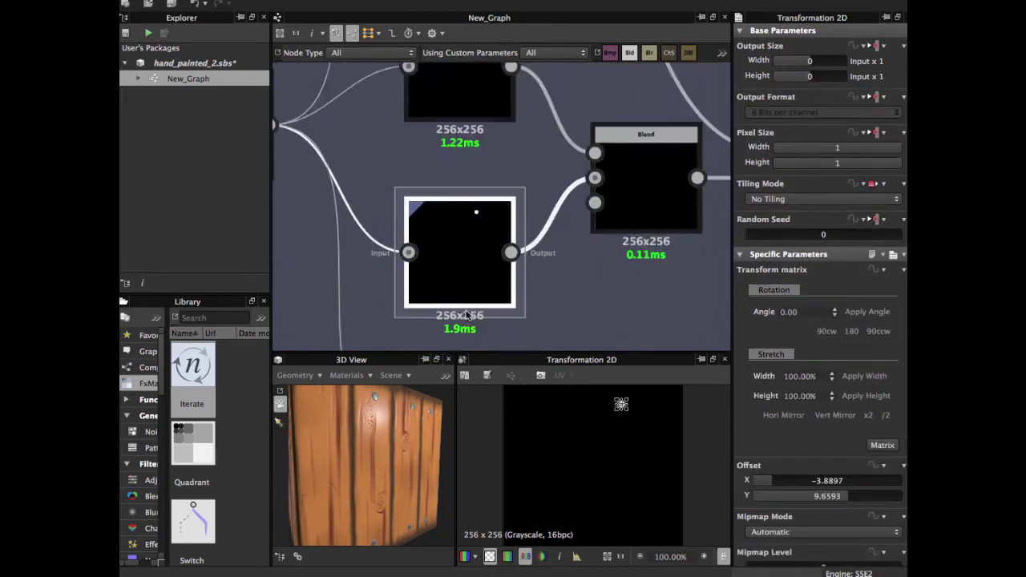
pyautogui.scroll(-1, 473, 311)
pyautogui.scroll(-1, 481, 173)
pyautogui.moveTo(481, 180); pyautogui.dragTo(460, 268, button='middle')
pyautogui.click(461, 214)
pyautogui.moveTo(468, 226); pyautogui.dragTo(476, 313, button='middle')
pyautogui.doubleClick(449, 170)
# Step: Preview the first two Blend nodes in the Nails frame to examine how the separate nail dots are combined
pyautogui.moveTo(513, 268); pyautogui.dragTo(467, 161, button='middle')
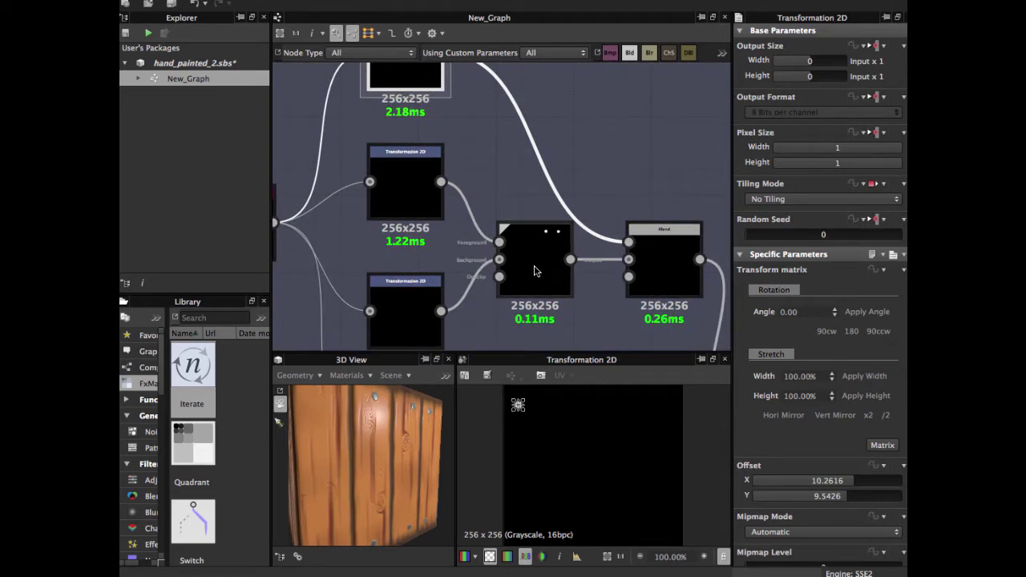
pyautogui.click(537, 271)
pyautogui.scroll(-1, 536, 271)
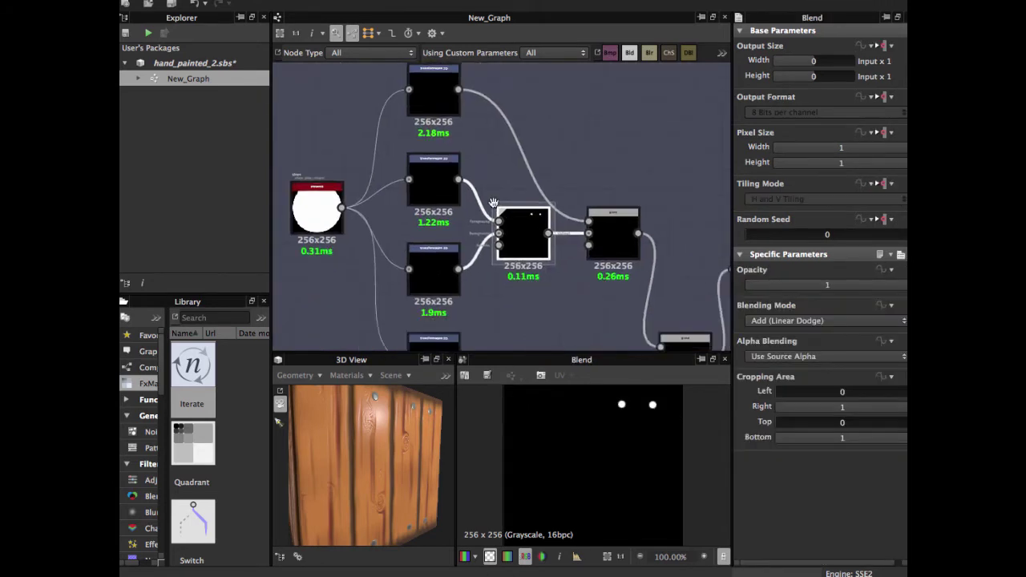
pyautogui.moveTo(565, 308); pyautogui.dragTo(489, 251, button='middle')
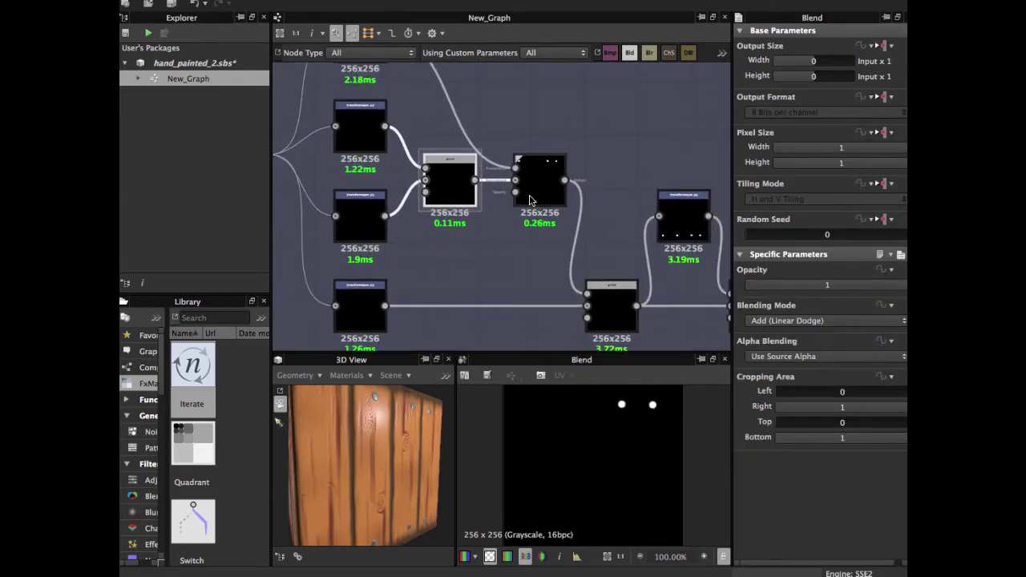
pyautogui.moveTo(527, 198); pyautogui.dragTo(514, 232, button='middle')
pyautogui.click(519, 226)
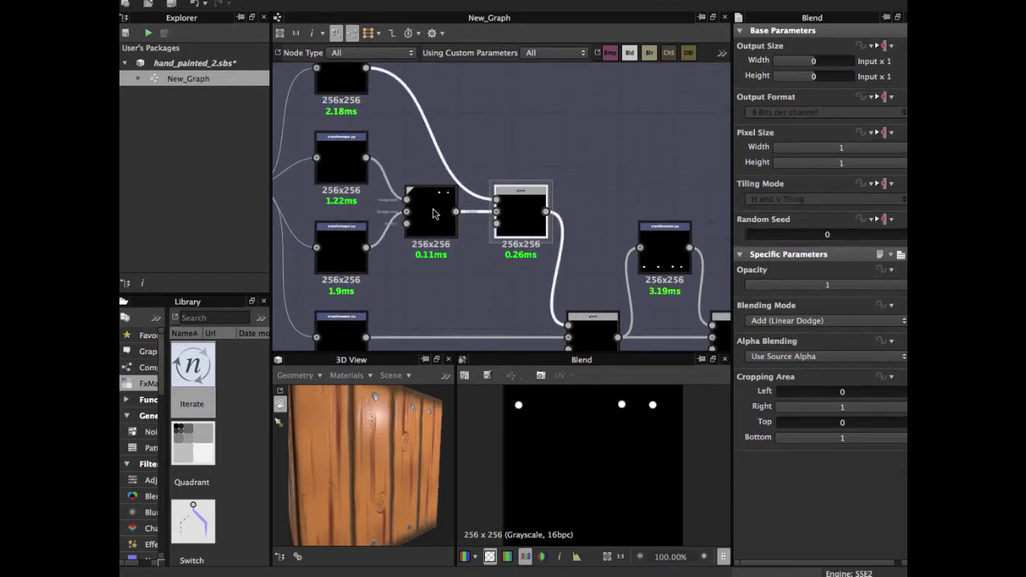
pyautogui.moveTo(390, 232); pyautogui.dragTo(441, 218, button='middle')
pyautogui.scroll(2, 431, 210)
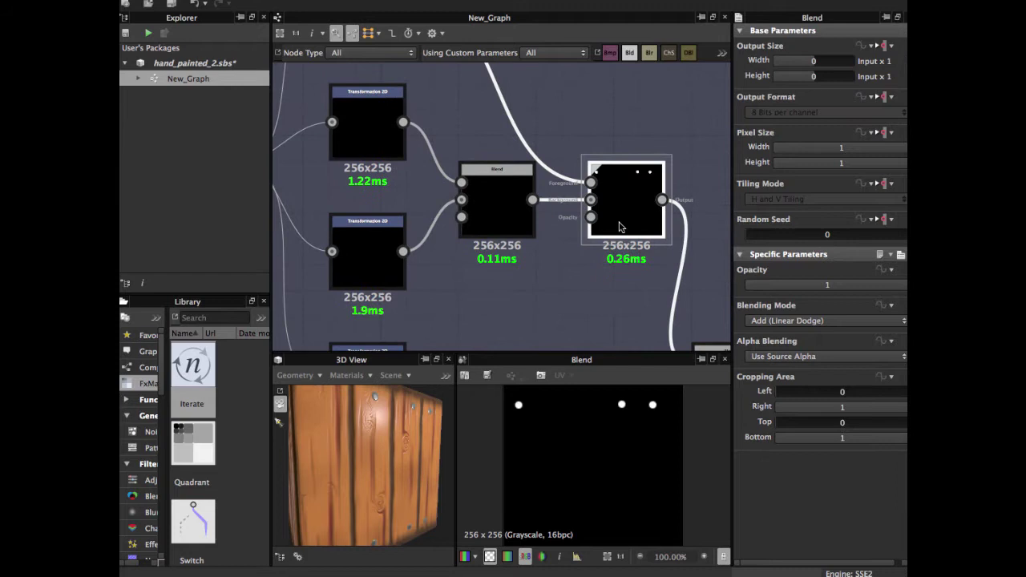
# Step: Preview the third Blend node, which adds the lowest transformed nail, and compare its nail row with the 3D planks
pyautogui.scroll(-2, 588, 209)
pyautogui.moveTo(566, 211); pyautogui.dragTo(408, 143, button='middle')
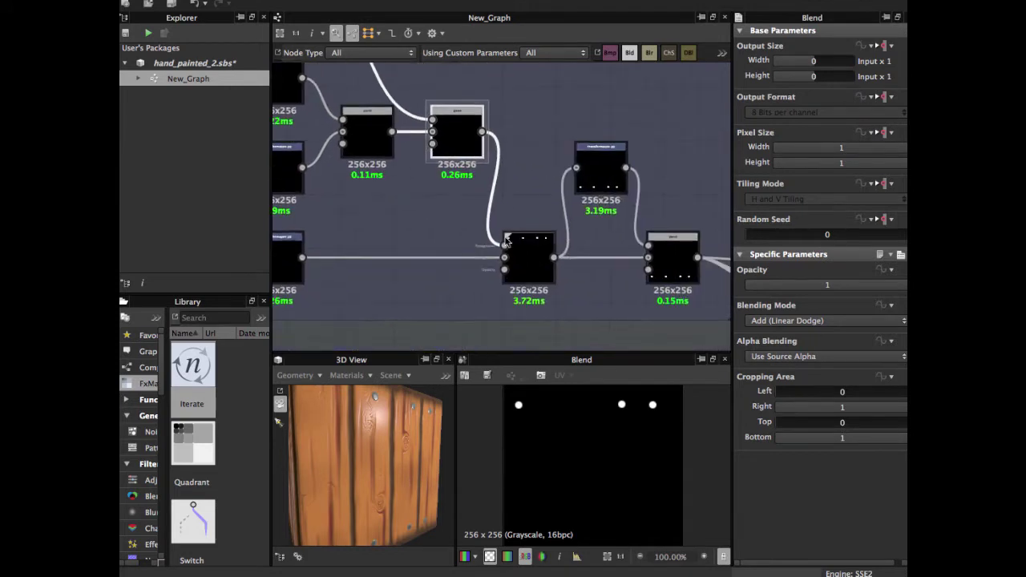
pyautogui.click(534, 260)
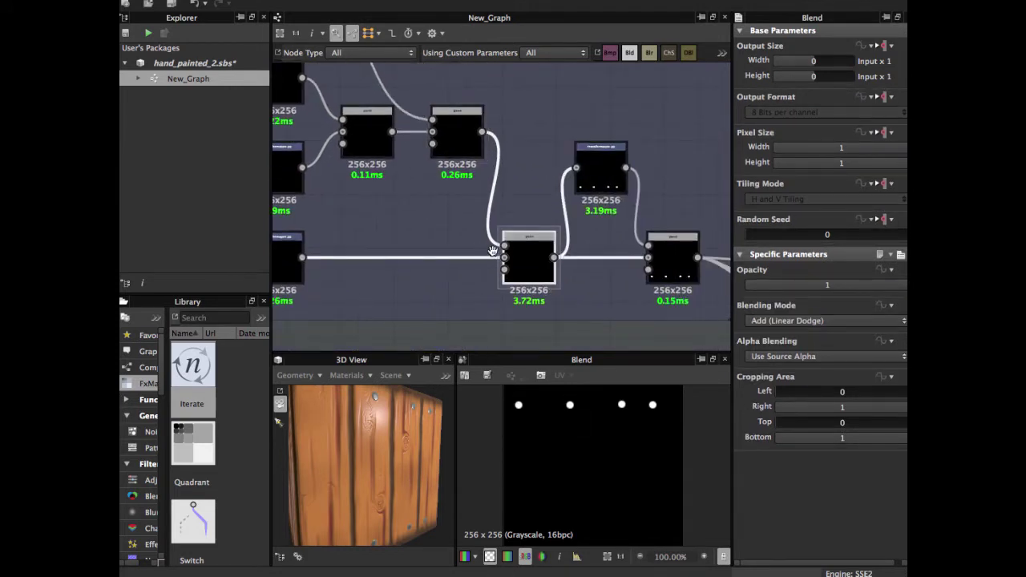
pyautogui.moveTo(492, 251); pyautogui.dragTo(425, 259, button='middle')
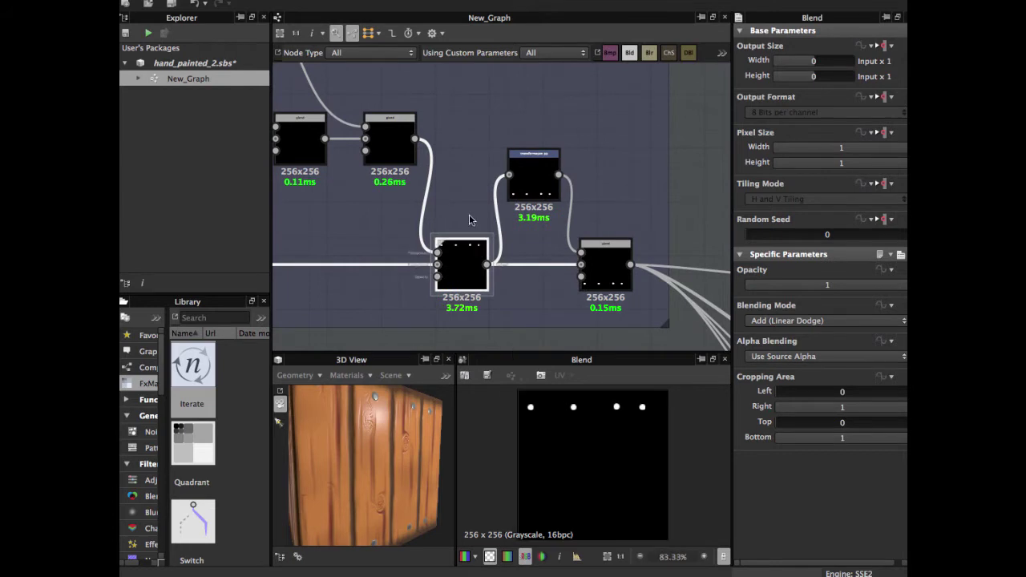
pyautogui.moveTo(470, 220); pyautogui.dragTo(570, 253, button='middle')
pyautogui.moveTo(425, 208); pyautogui.dragTo(423, 287, button='middle')
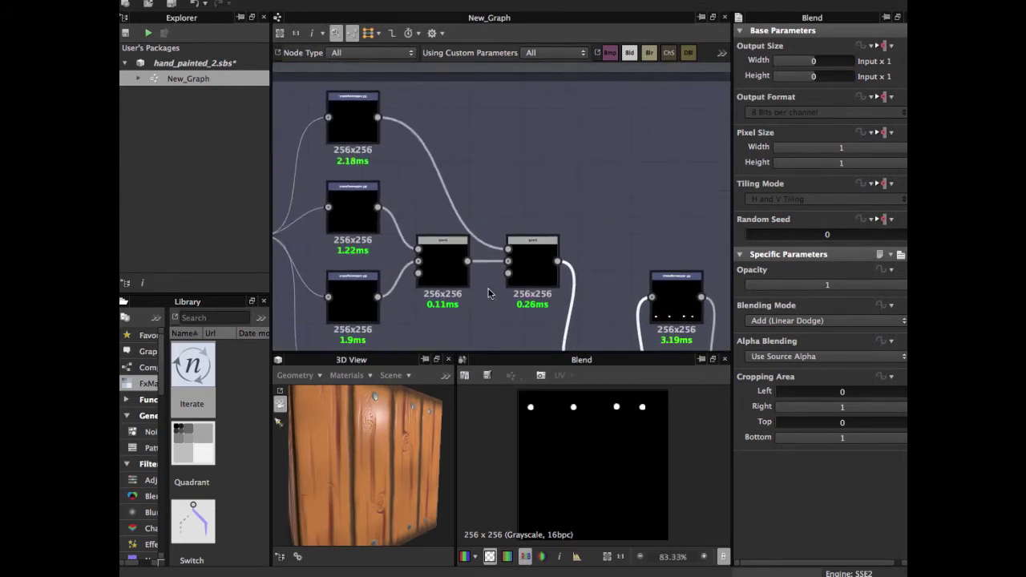
pyautogui.moveTo(489, 294); pyautogui.dragTo(441, 163, button='middle')
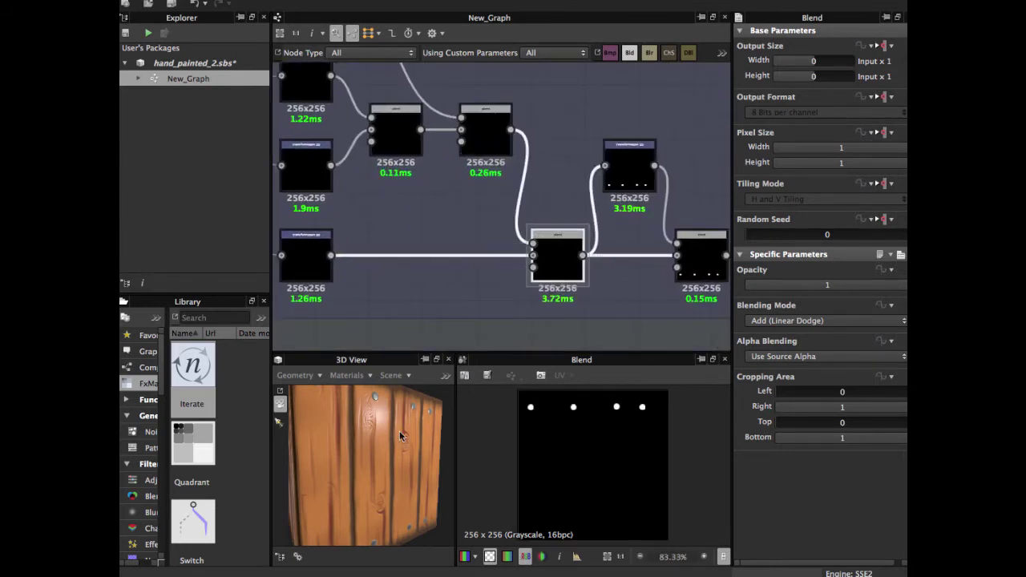
pyautogui.moveTo(395, 447); pyautogui.dragTo(369, 453)
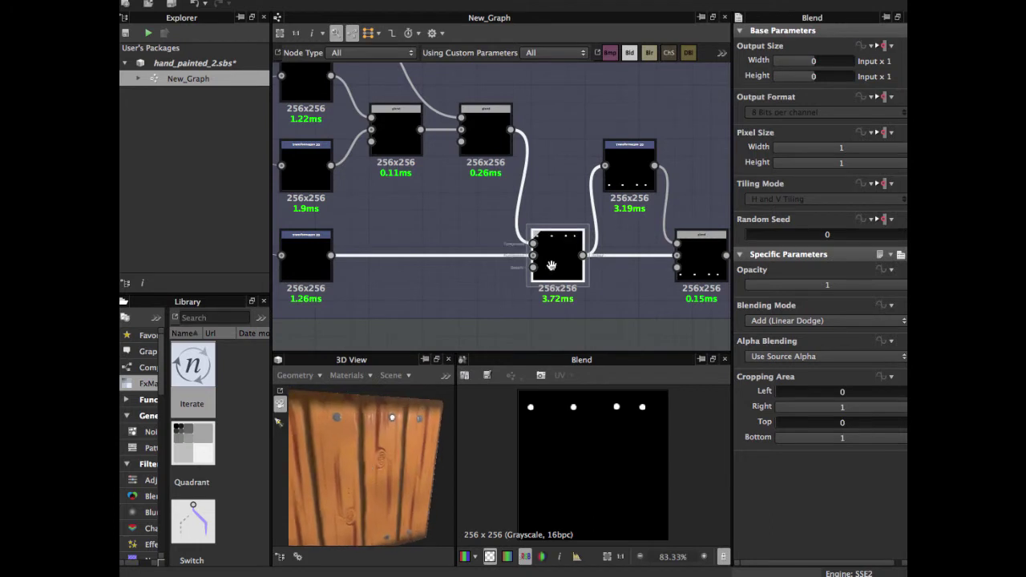
# Step: Preview the Transformation 2D node after the third Blend to examine how the whole nail row is offset
pyautogui.moveTo(576, 271); pyautogui.dragTo(475, 281, button='middle')
pyautogui.scroll(1, 475, 281)
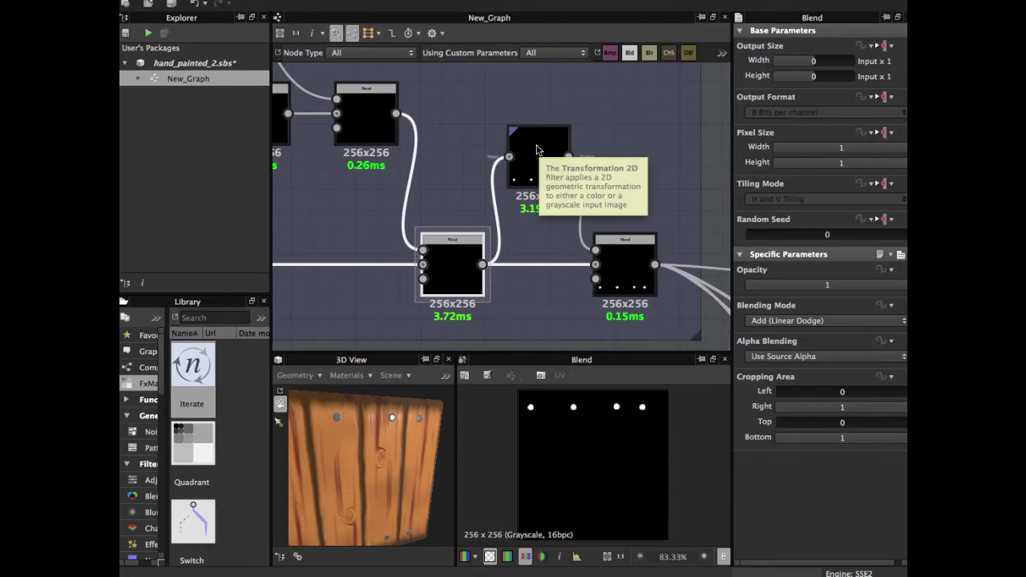
pyautogui.click(536, 165)
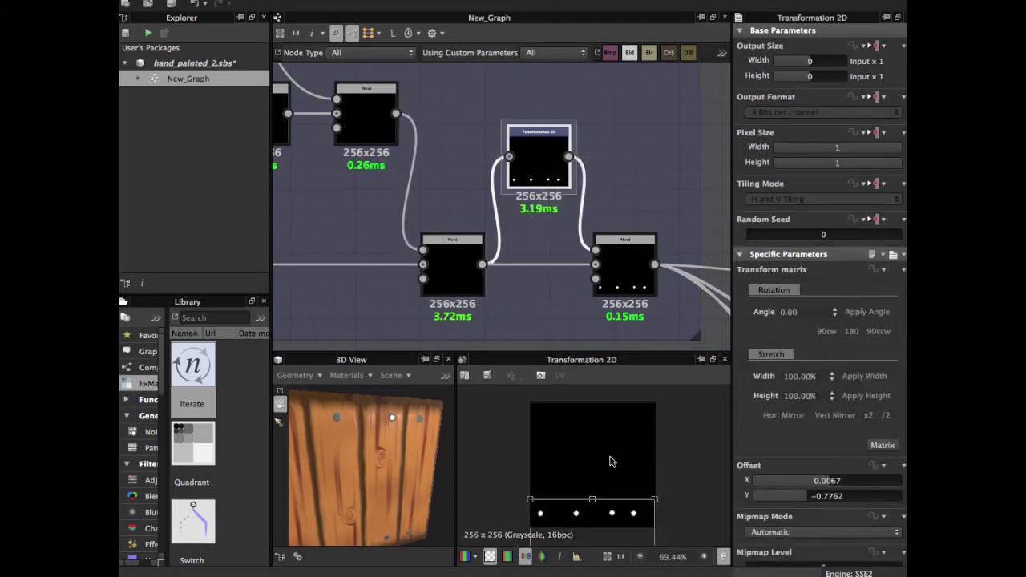
pyautogui.scroll(-1, 606, 449)
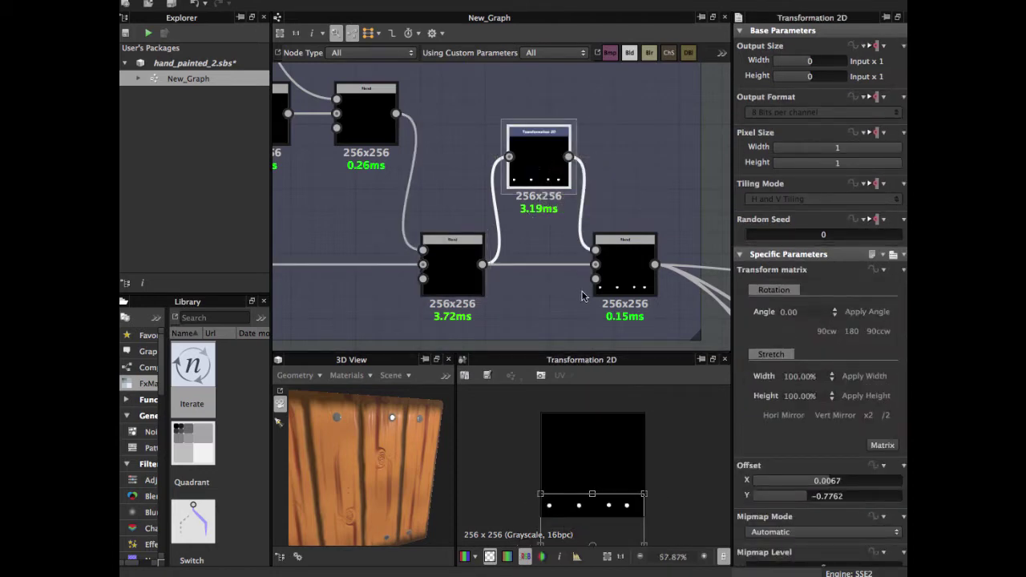
pyautogui.moveTo(583, 296); pyautogui.dragTo(561, 244, button='middle')
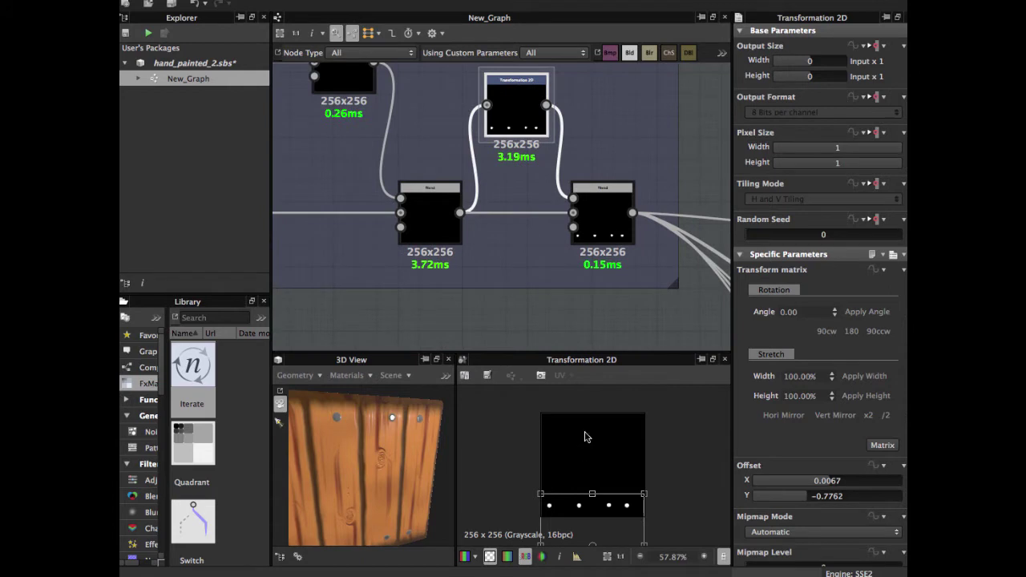
pyautogui.moveTo(519, 283); pyautogui.dragTo(491, 336, button='middle')
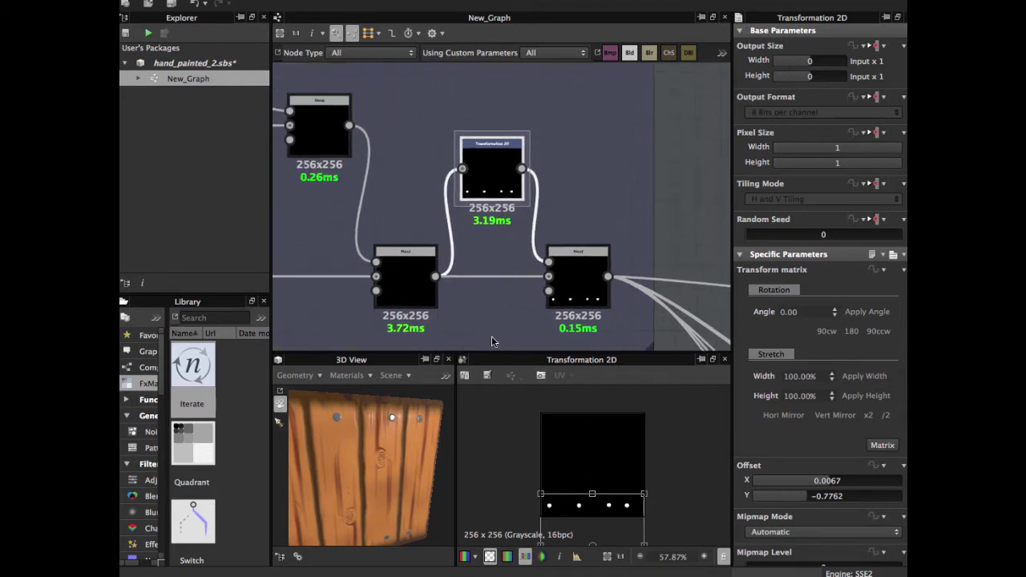
# Step: Preview the final Blend node of the Nails frame to examine the combined upper and lower nail rows
pyautogui.click(571, 277)
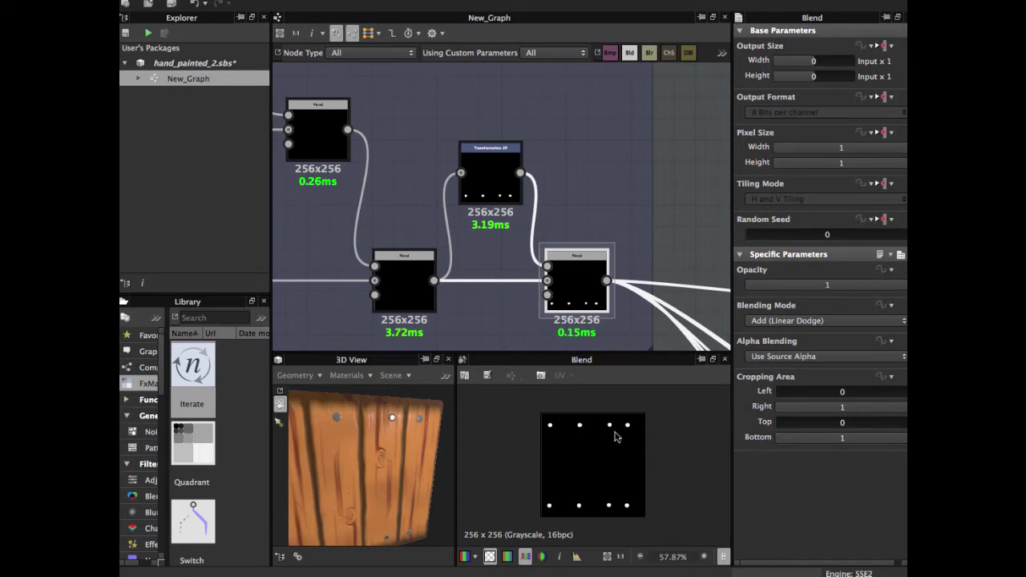
pyautogui.moveTo(581, 307); pyautogui.dragTo(565, 288, button='middle')
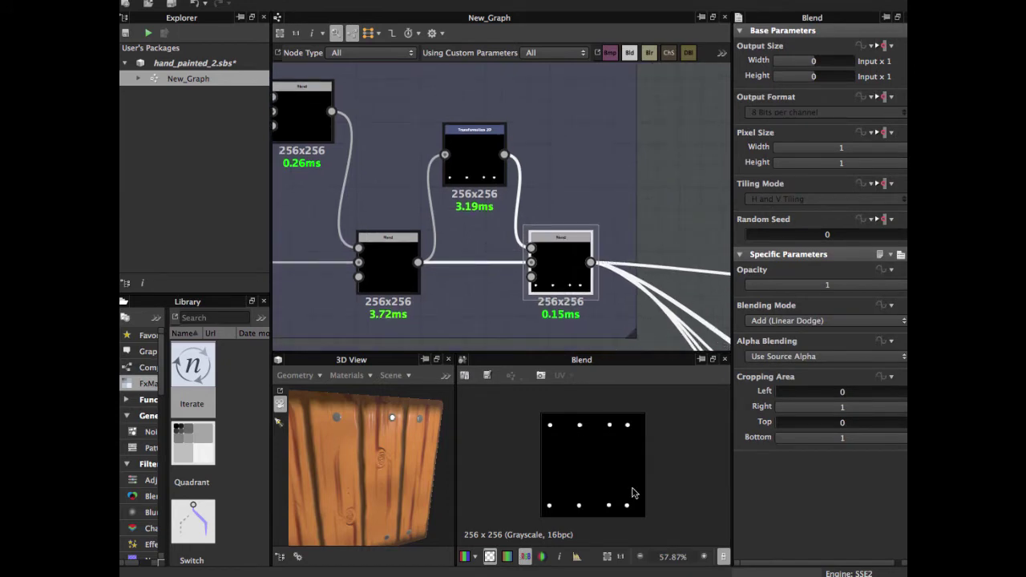
pyautogui.scroll(-2, 633, 492)
pyautogui.scroll(2, 633, 492)
pyautogui.scroll(-3, 517, 271)
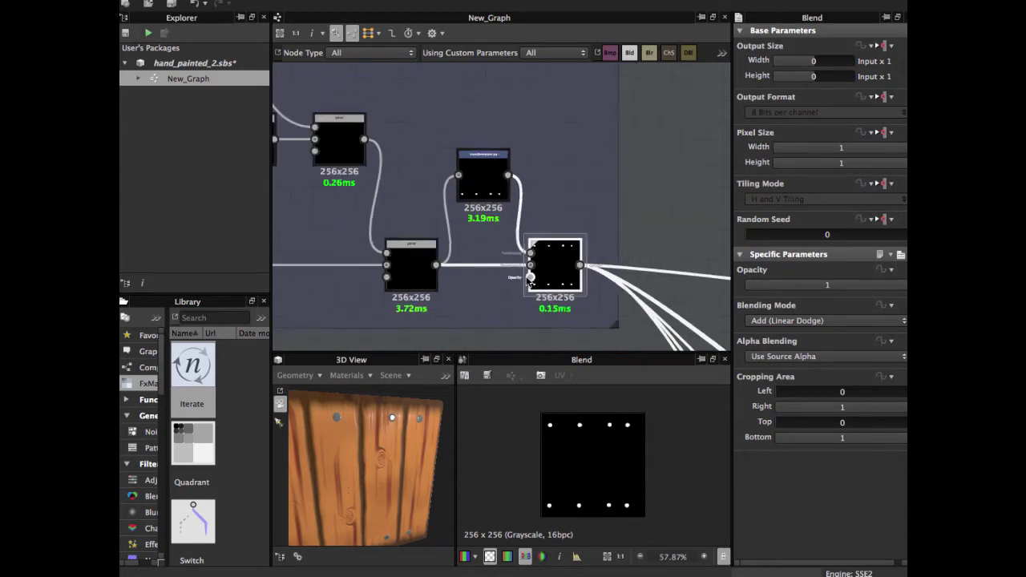
# Step: Follow the nail mask's links to the Normal frame and preview the Normal node they feed
pyautogui.scroll(-5, 510, 266)
pyautogui.moveTo(529, 273); pyautogui.dragTo(407, 107, button='middle')
pyautogui.scroll(4, 502, 244)
pyautogui.moveTo(513, 224); pyautogui.dragTo(445, 119, button='middle')
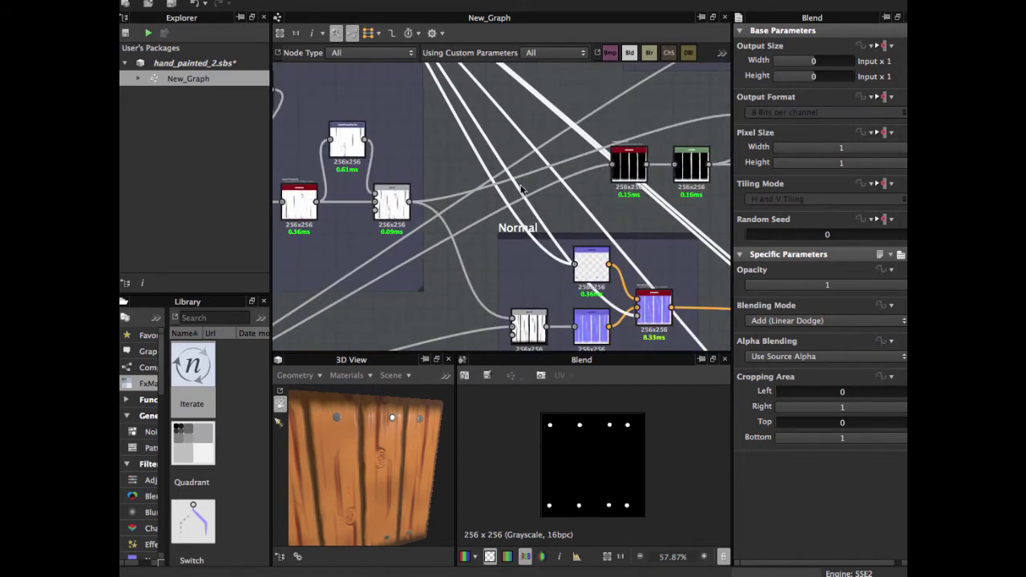
pyautogui.moveTo(561, 253); pyautogui.dragTo(523, 213, button='middle')
pyautogui.click(593, 325)
pyautogui.scroll(2, 542, 243)
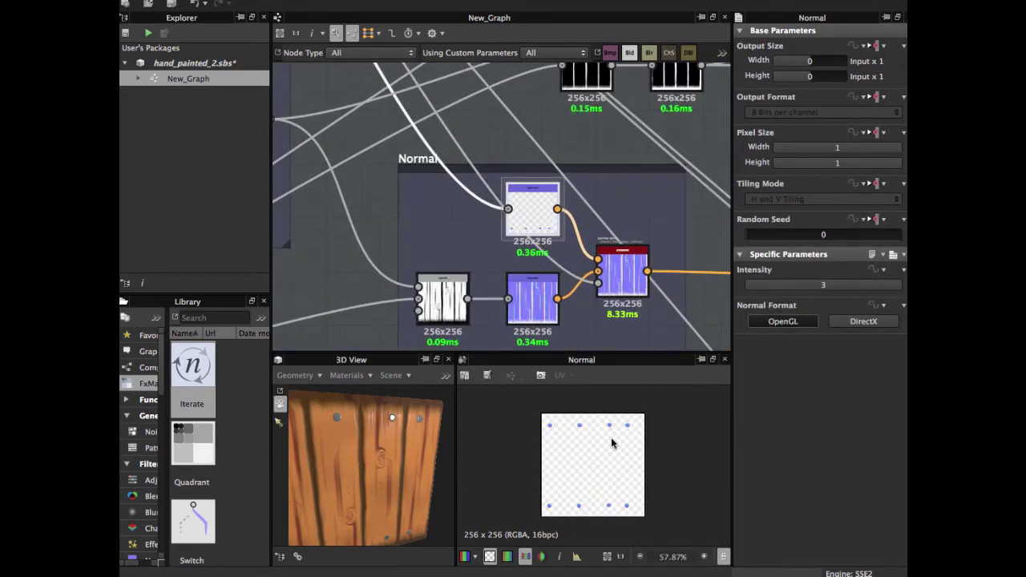
# Step: Turn off the transparency checkerboard in the 2D view and examine the nail normals up close
pyautogui.scroll(3, 612, 441)
pyautogui.scroll(-1, 611, 439)
pyautogui.click(490, 557)
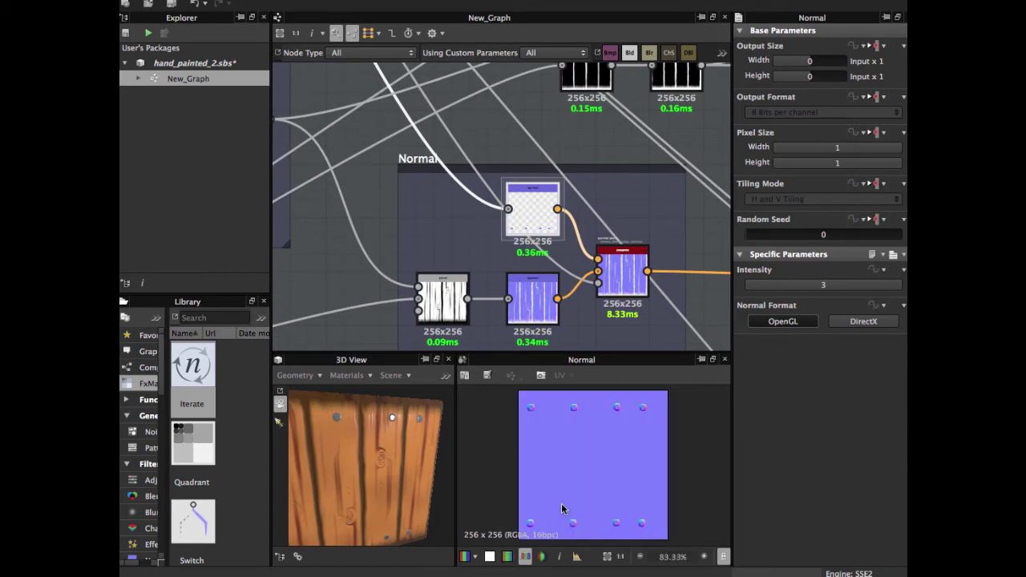
pyautogui.scroll(3, 562, 509)
pyautogui.scroll(3, 558, 489)
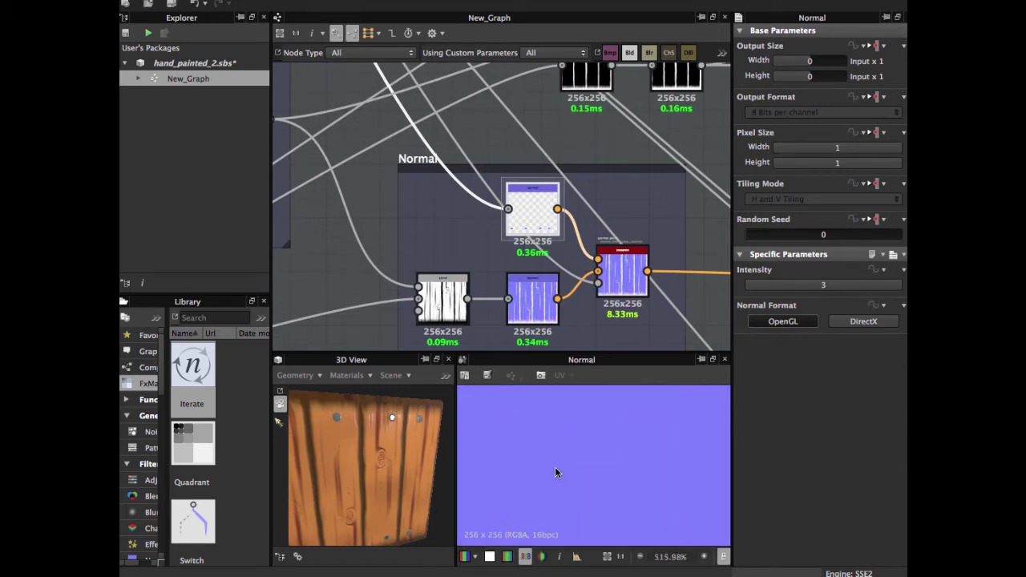
pyautogui.scroll(-2, 557, 473)
pyautogui.scroll(-3, 510, 253)
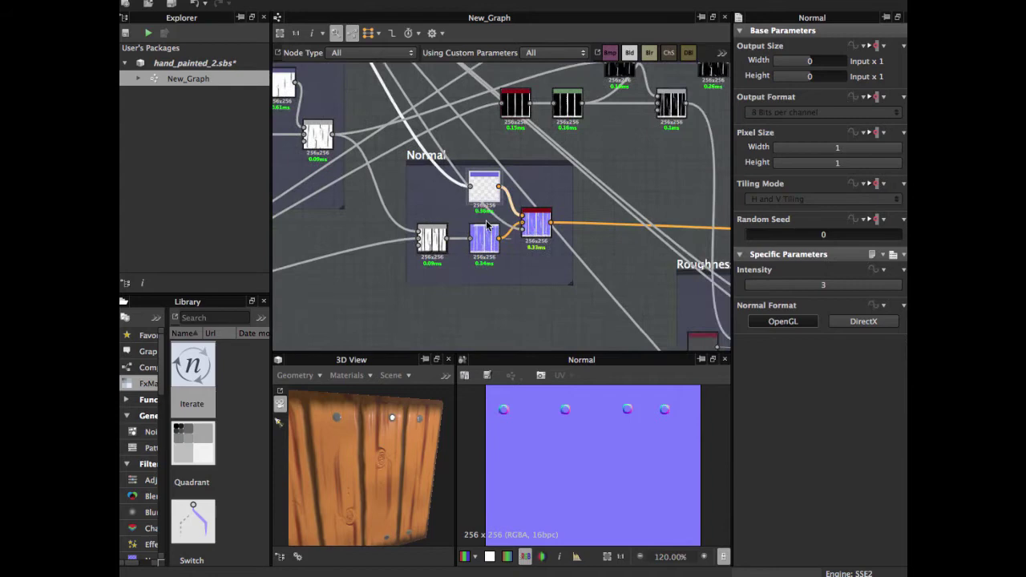
# Step: Preview the Normal Blend node to examine how the nail normals combine with the plank normals
pyautogui.scroll(3, 510, 253)
pyautogui.click(510, 255)
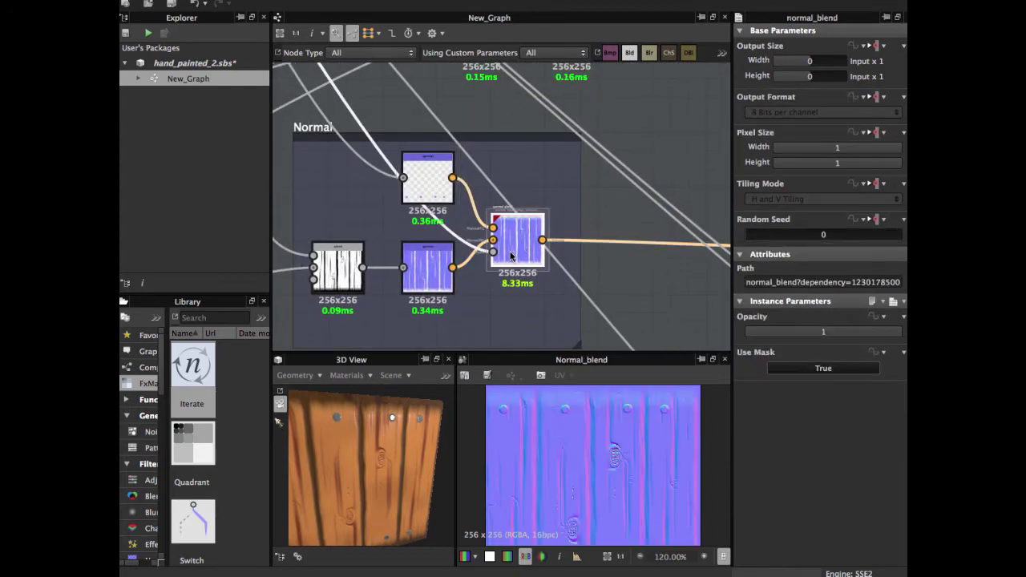
pyautogui.scroll(2, 510, 254)
pyautogui.scroll(2, 510, 251)
pyautogui.scroll(-3, 519, 260)
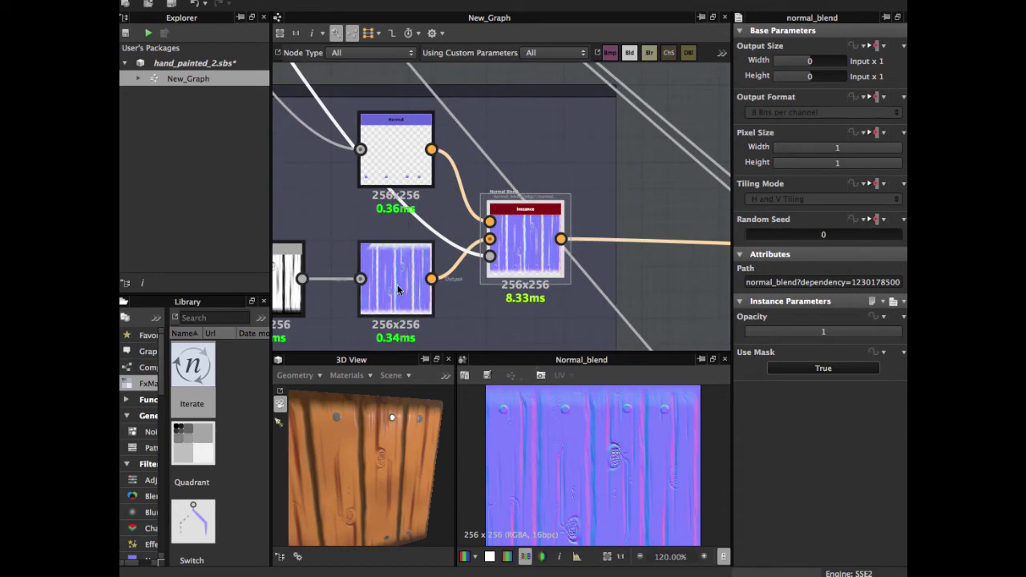
# Step: Preview the planks' Normal node that feeds the NormalBG input of Normal Blend
pyautogui.moveTo(396, 284); pyautogui.dragTo(446, 268, button='middle')
pyautogui.scroll(4, 448, 265)
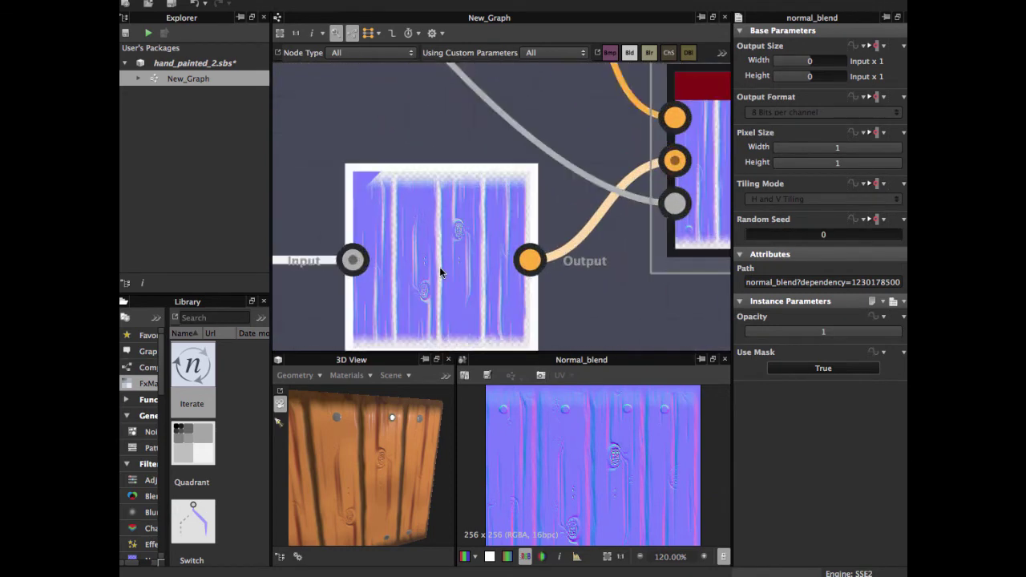
pyautogui.click(440, 272)
pyautogui.moveTo(603, 262); pyautogui.dragTo(451, 300, button='middle')
pyautogui.scroll(-3, 451, 300)
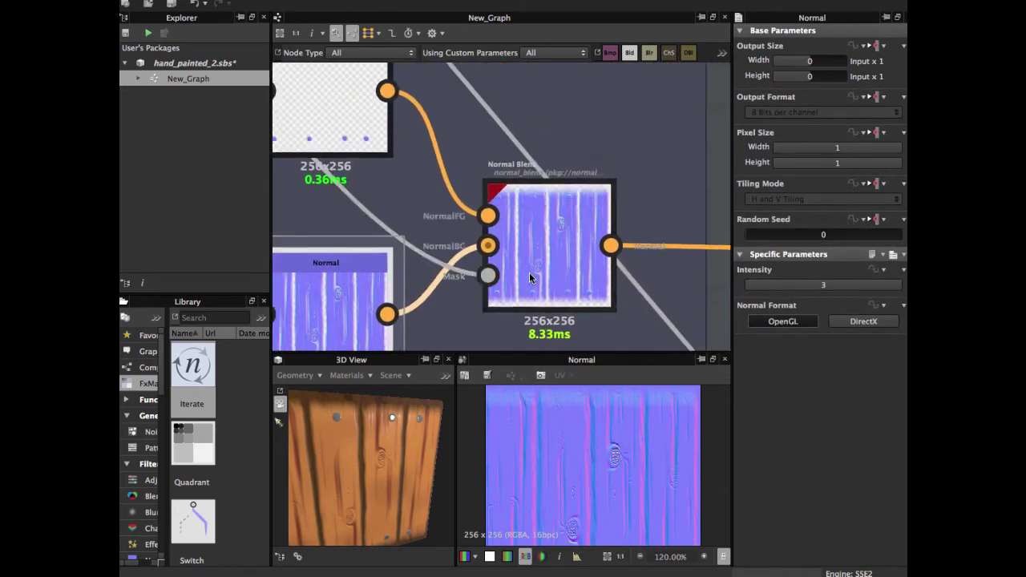
# Step: Preview the nail mask feeding Normal Blend's Mask input and trace its link to the Nails frame and back
pyautogui.scroll(-2, 529, 273)
pyautogui.click(505, 276)
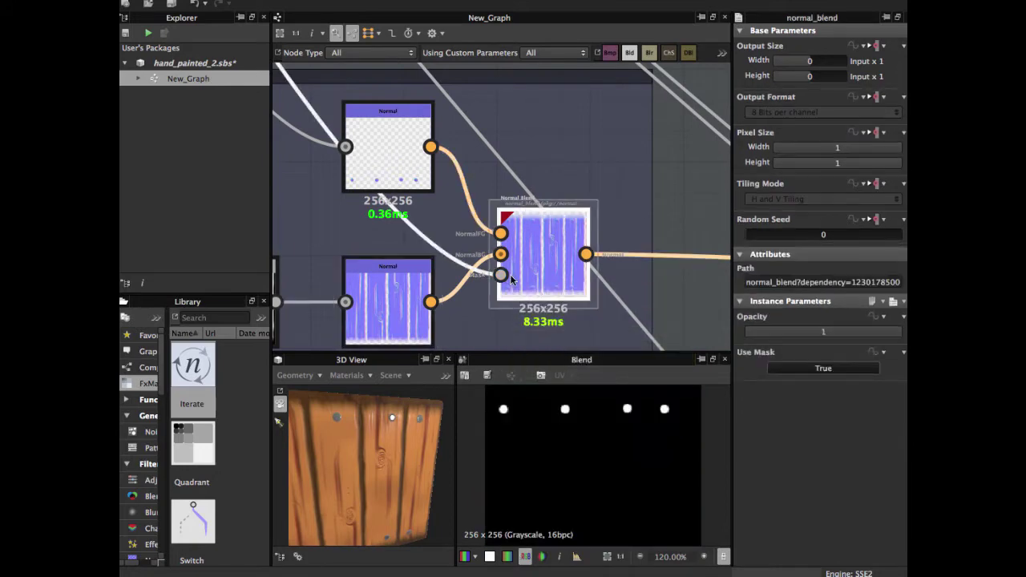
pyautogui.scroll(-3, 505, 277)
pyautogui.moveTo(478, 216); pyautogui.dragTo(621, 308, button='middle')
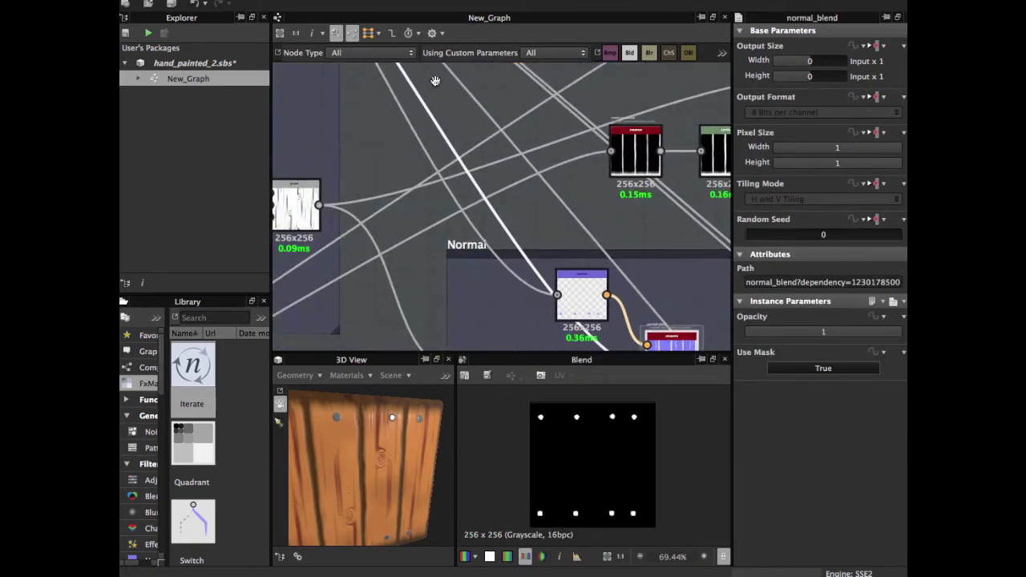
pyautogui.moveTo(435, 80)
pyautogui.mouseDown(button='middle')
pyautogui.moveTo(442, 130)
pyautogui.moveTo(558, 245)
pyautogui.mouseUp(button='middle')
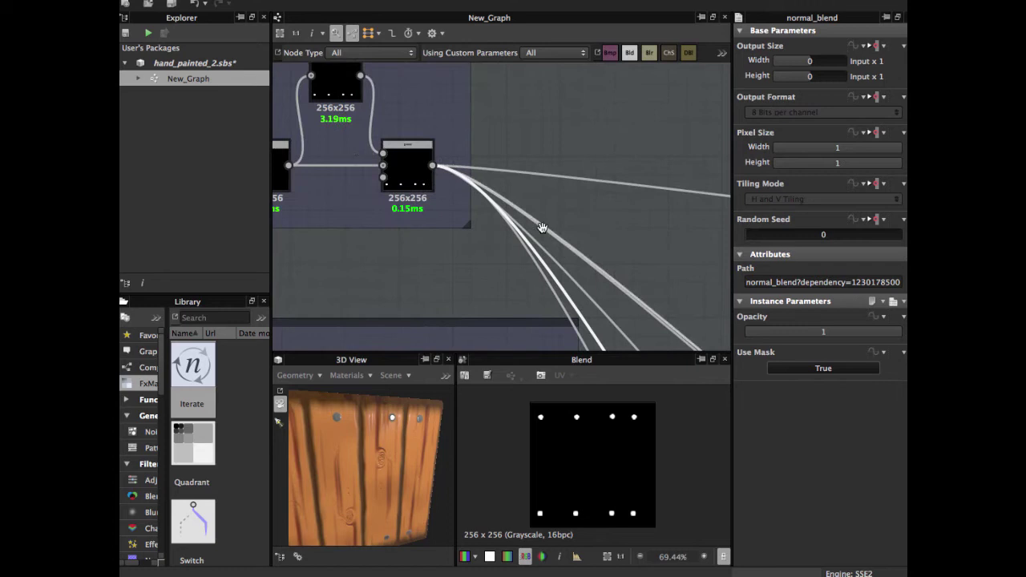
pyautogui.moveTo(645, 345)
pyautogui.mouseDown(button='middle')
pyautogui.moveTo(495, 225)
pyautogui.moveTo(478, 225)
pyautogui.mouseUp(button='middle')
pyautogui.moveTo(598, 347); pyautogui.dragTo(487, 208, button='middle')
pyautogui.scroll(4, 487, 209)
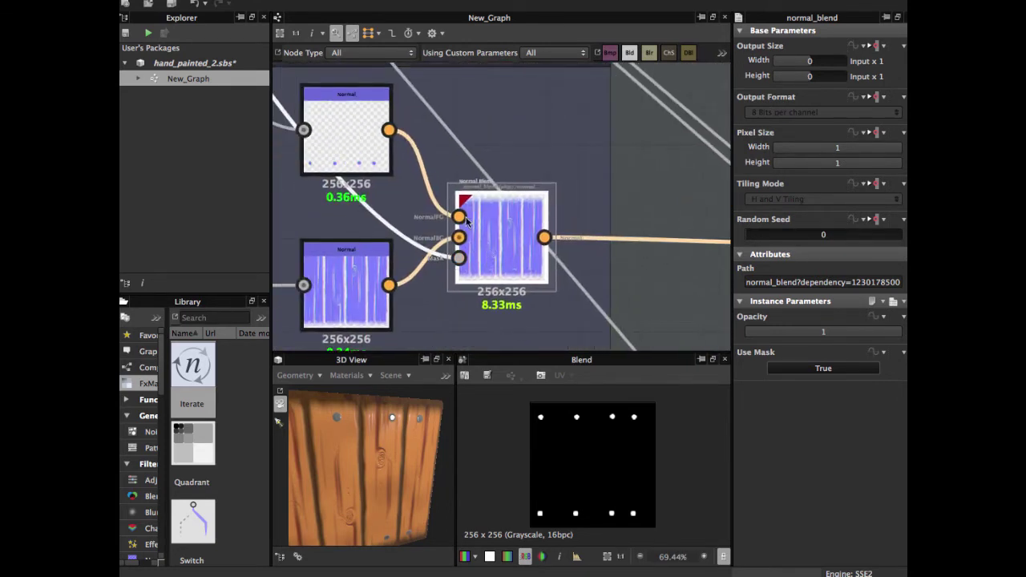
# Step: Preview the Normal Blend result again and inspect the nails and knots at close range
pyautogui.doubleClick(509, 249)
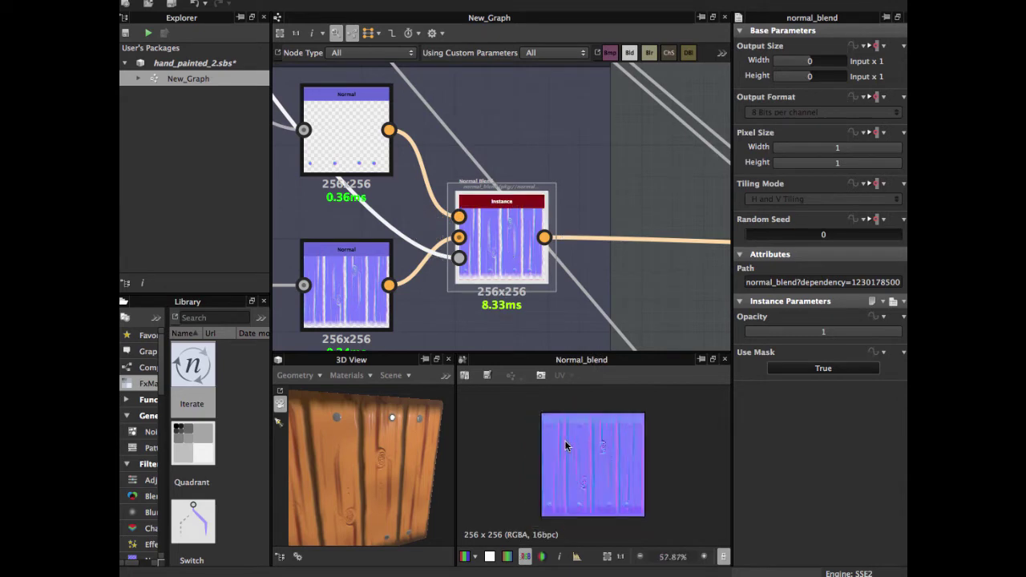
pyautogui.scroll(5, 566, 446)
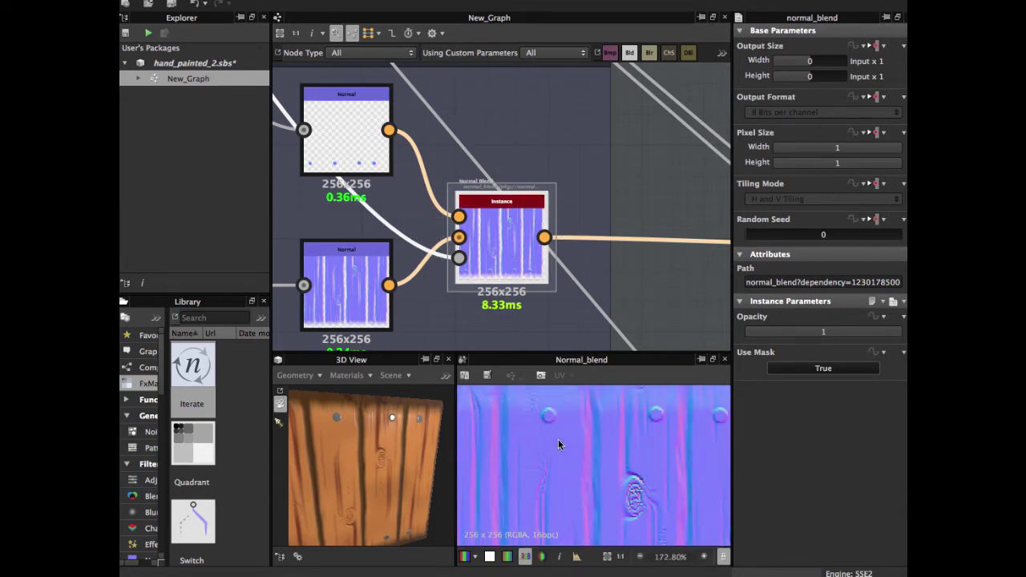
pyautogui.scroll(-3, 558, 439)
pyautogui.scroll(-4, 521, 248)
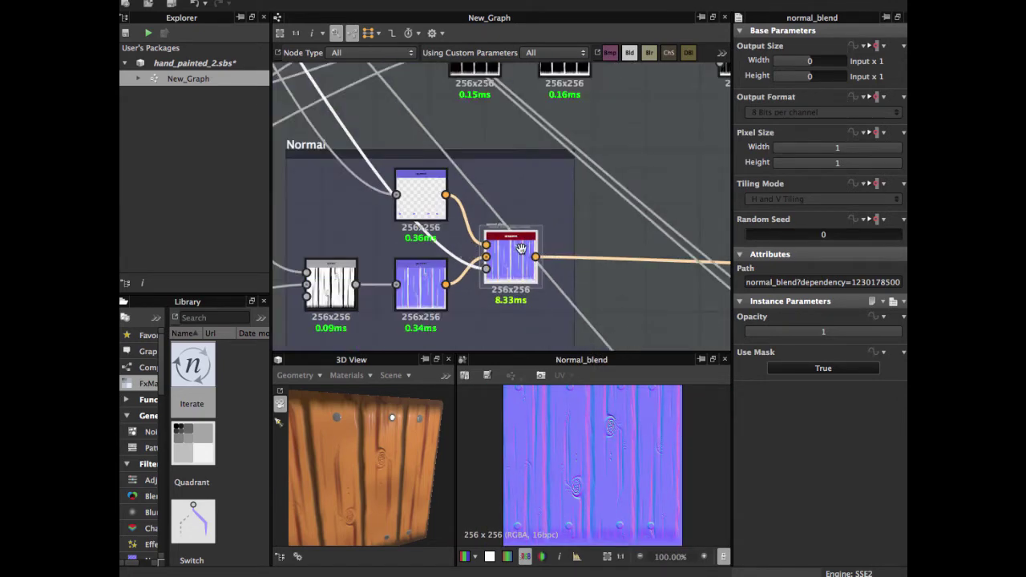
# Step: Follow Normal Blend's output to the graph's Normal output node and preview that node
pyautogui.moveTo(521, 249); pyautogui.dragTo(374, 239, button='middle')
pyautogui.moveTo(517, 237); pyautogui.dragTo(277, 210, button='middle')
pyautogui.moveTo(694, 255); pyautogui.dragTo(434, 260, button='middle')
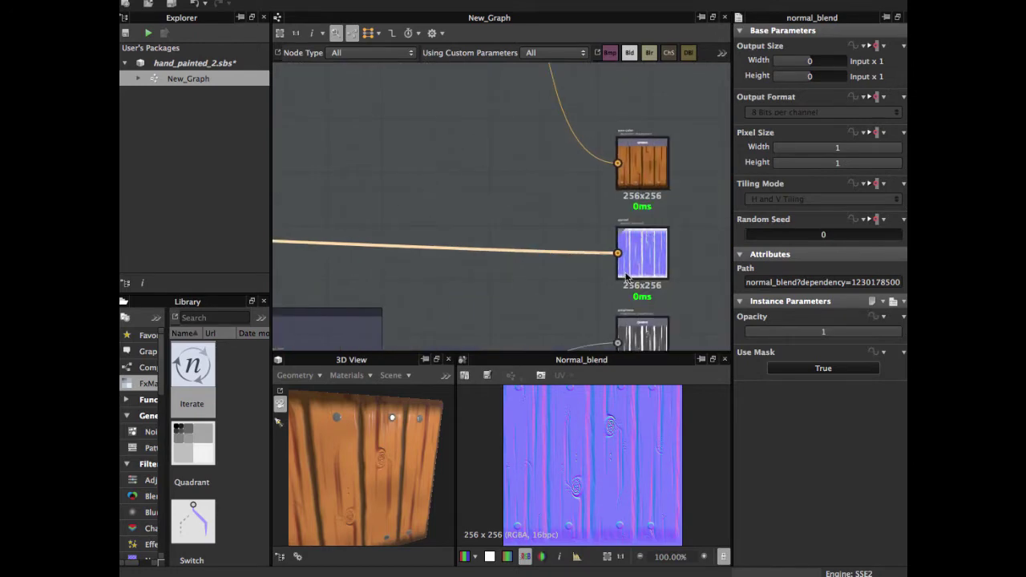
pyautogui.click(639, 259)
pyautogui.scroll(-2, 579, 470)
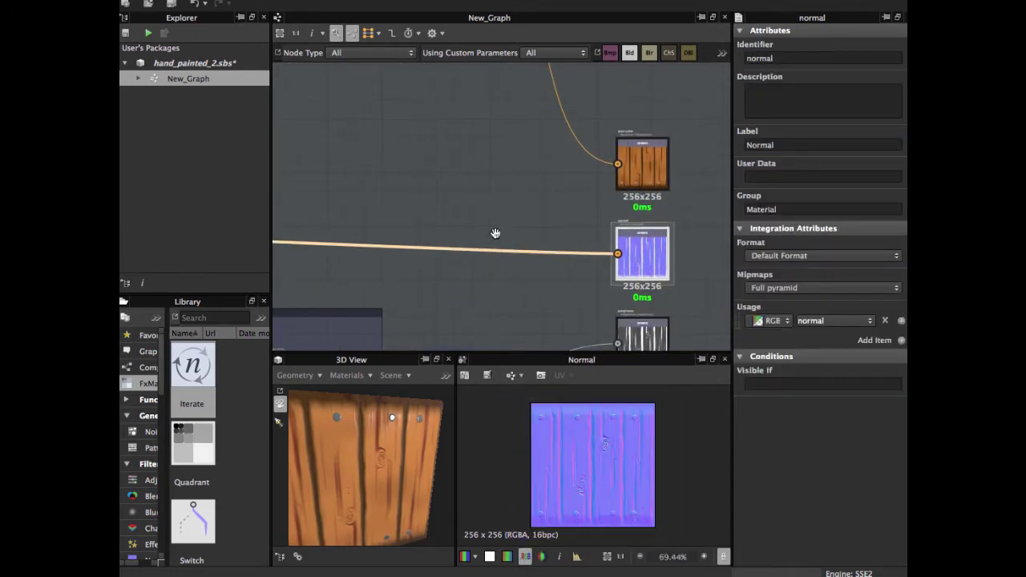
# Step: Survey the graph from the output nodes back to the grayscale nodes between the wood color and Normal frames
pyautogui.scroll(-3, 541, 276)
pyautogui.scroll(-3, 541, 276)
pyautogui.scroll(4, 582, 248)
pyautogui.moveTo(483, 230); pyautogui.dragTo(713, 259, button='middle')
pyautogui.scroll(-3, 594, 259)
pyautogui.moveTo(595, 259); pyautogui.dragTo(574, 235, button='middle')
pyautogui.scroll(-1, 583, 259)
pyautogui.scroll(-2, 582, 259)
pyautogui.moveTo(602, 151); pyautogui.dragTo(610, 286, button='middle')
pyautogui.scroll(6, 513, 257)
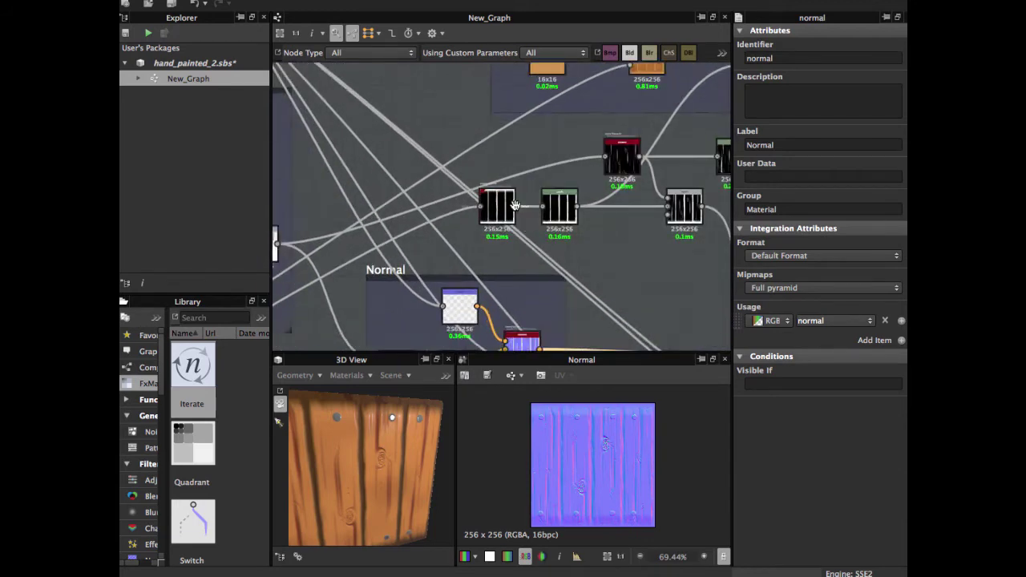
pyautogui.scroll(1, 501, 257)
pyautogui.moveTo(525, 209); pyautogui.dragTo(472, 274, button='middle')
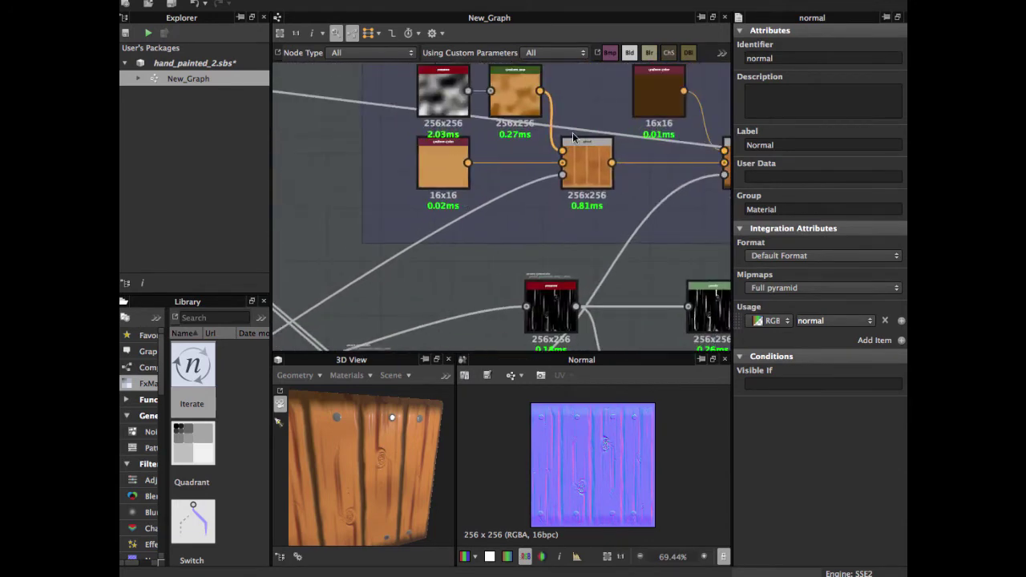
pyautogui.moveTo(554, 221); pyautogui.dragTo(575, 96, button='middle')
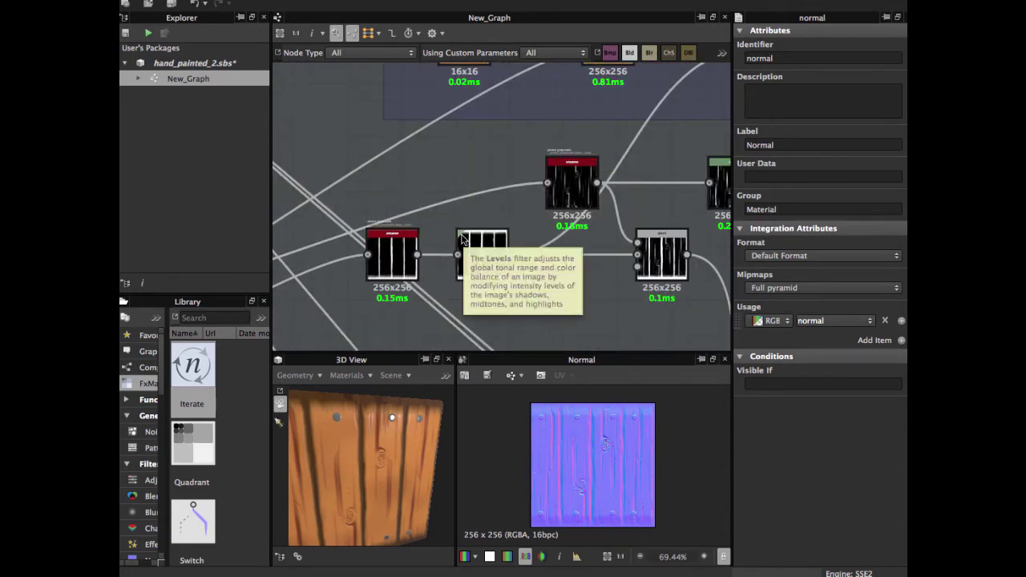
# Step: Trace the lower Invert Grayscale node's incoming link and preview the node to examine the inverted plank gaps
pyautogui.scroll(1, 462, 239)
pyautogui.moveTo(507, 224); pyautogui.dragTo(575, 199, button='middle')
pyautogui.scroll(2, 465, 240)
pyautogui.scroll(-3, 461, 242)
pyautogui.moveTo(462, 243); pyautogui.dragTo(745, 96, button='middle')
pyautogui.scroll(-2, 573, 159)
pyautogui.moveTo(361, 282); pyautogui.dragTo(590, 171, button='middle')
pyautogui.doubleClick(461, 234)
pyautogui.moveTo(514, 211); pyautogui.dragTo(402, 287, button='middle')
pyautogui.scroll(2, 403, 287)
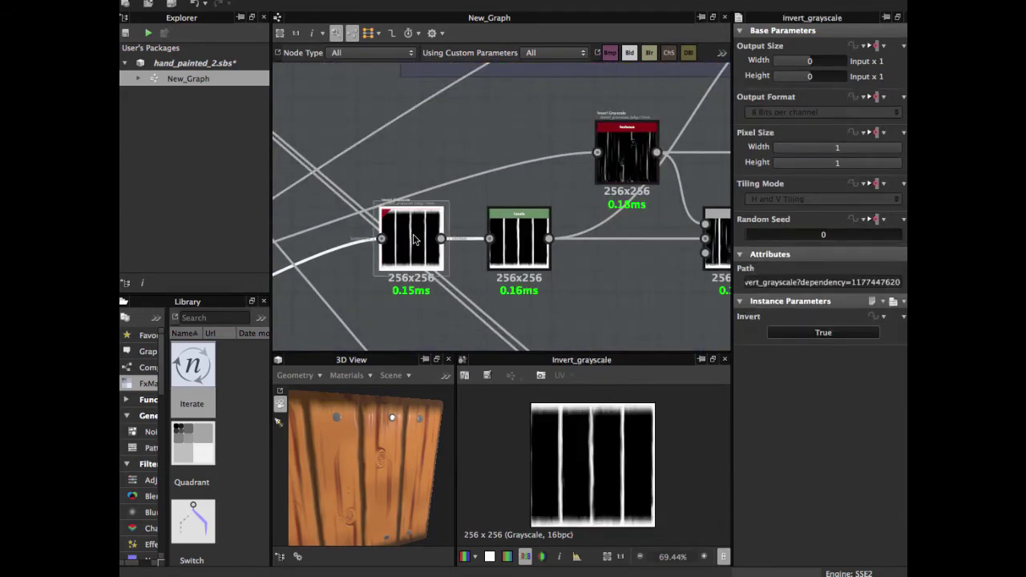
pyautogui.click(413, 242)
pyautogui.scroll(3, 413, 241)
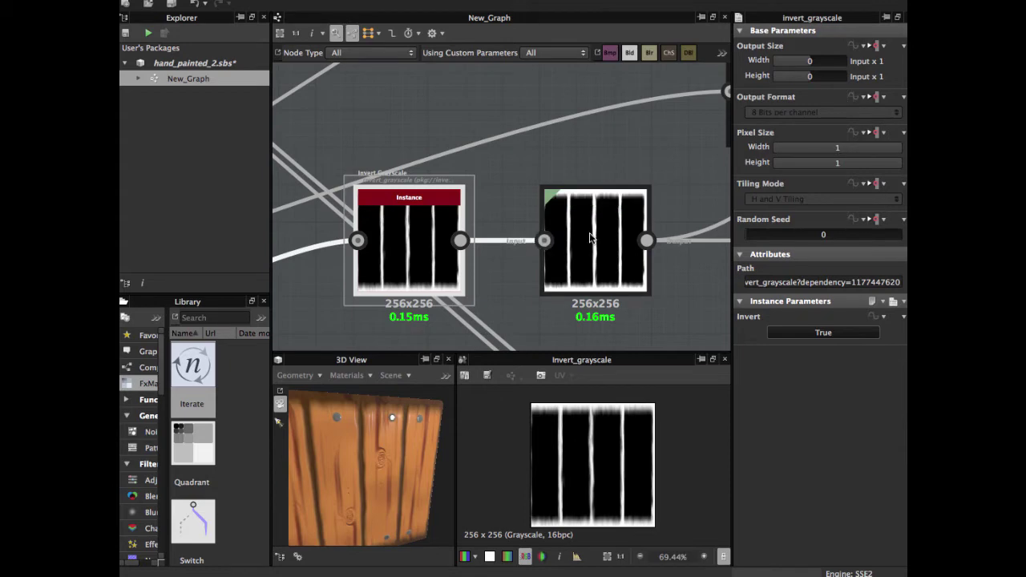
# Step: Preview the Levels node after Invert Grayscale to compare its plank gaps with the unadjusted mask
pyautogui.scroll(4, 589, 453)
pyautogui.moveTo(610, 251); pyautogui.dragTo(514, 244, button='middle')
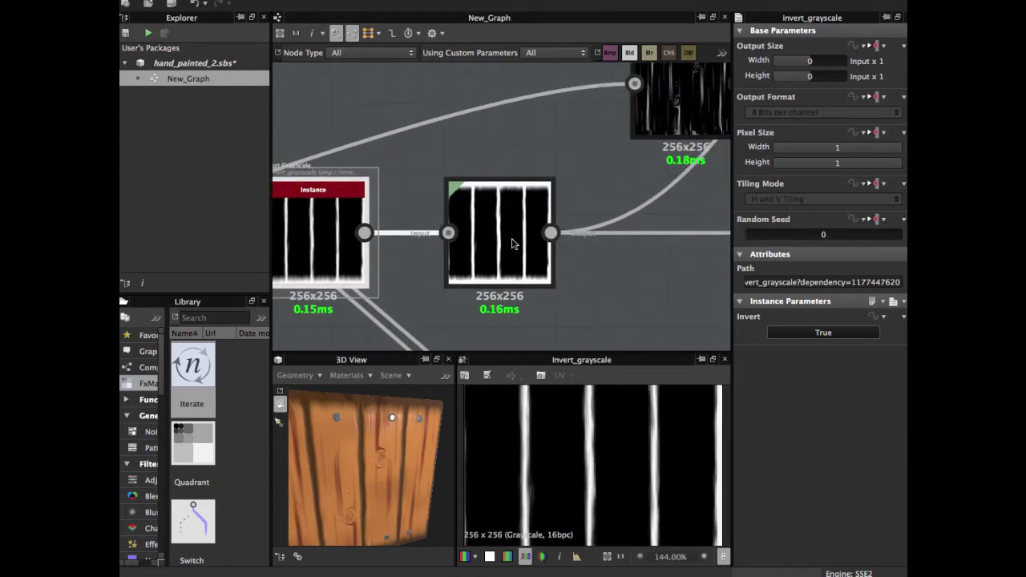
pyautogui.doubleClick(500, 241)
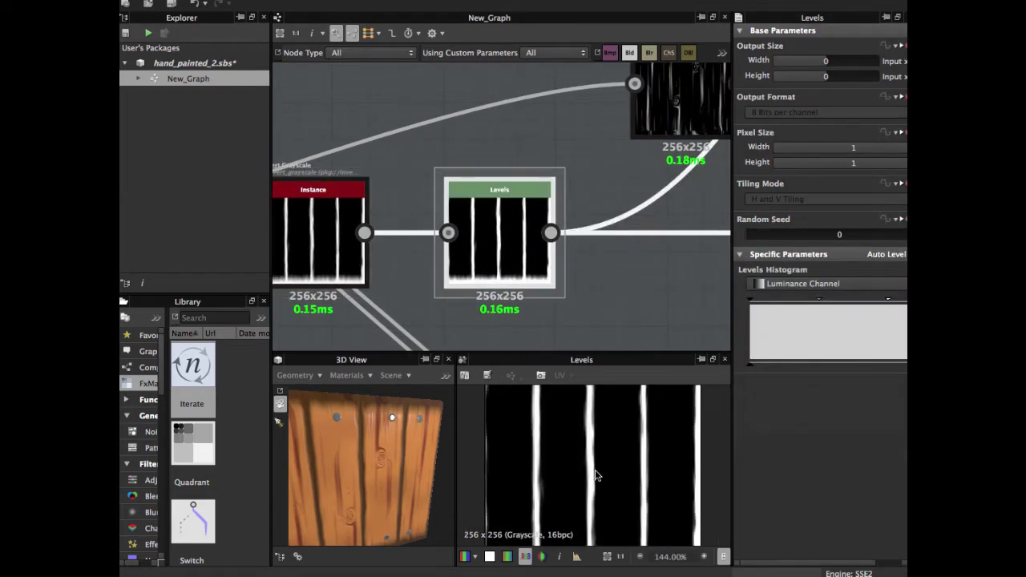
pyautogui.scroll(5, 596, 470)
pyautogui.scroll(-1, 577, 453)
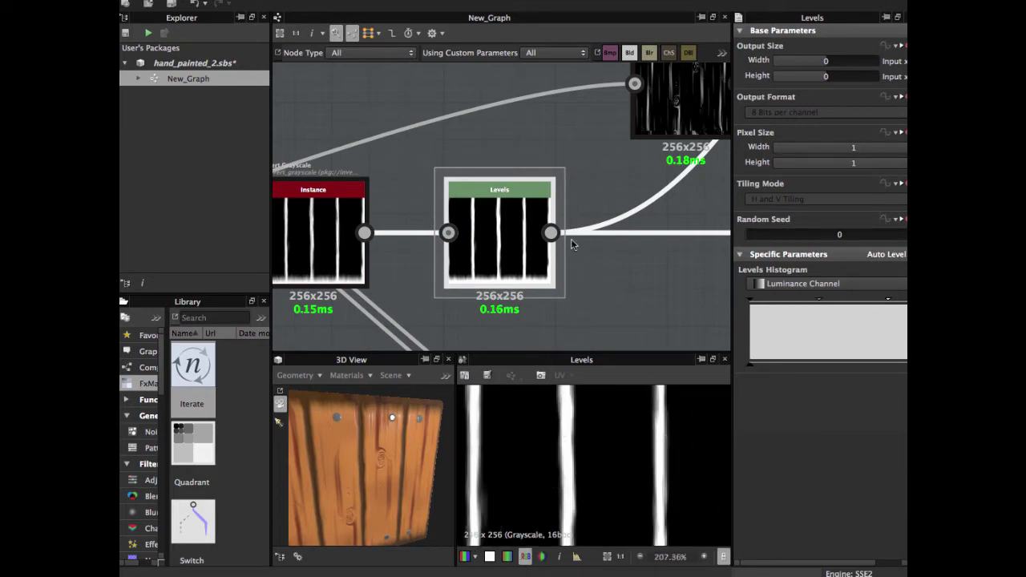
pyautogui.scroll(-5, 582, 449)
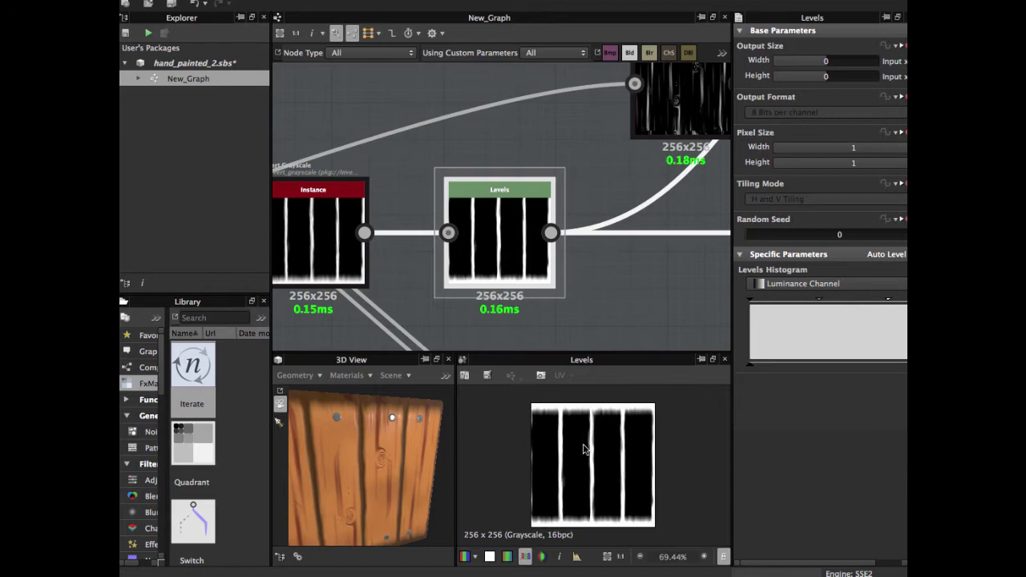
# Step: Realign the Levels node with its row and follow its output link to the second Blend in the wood color frame
pyautogui.moveTo(592, 249); pyautogui.dragTo(490, 283, button='middle')
pyautogui.scroll(-2, 491, 283)
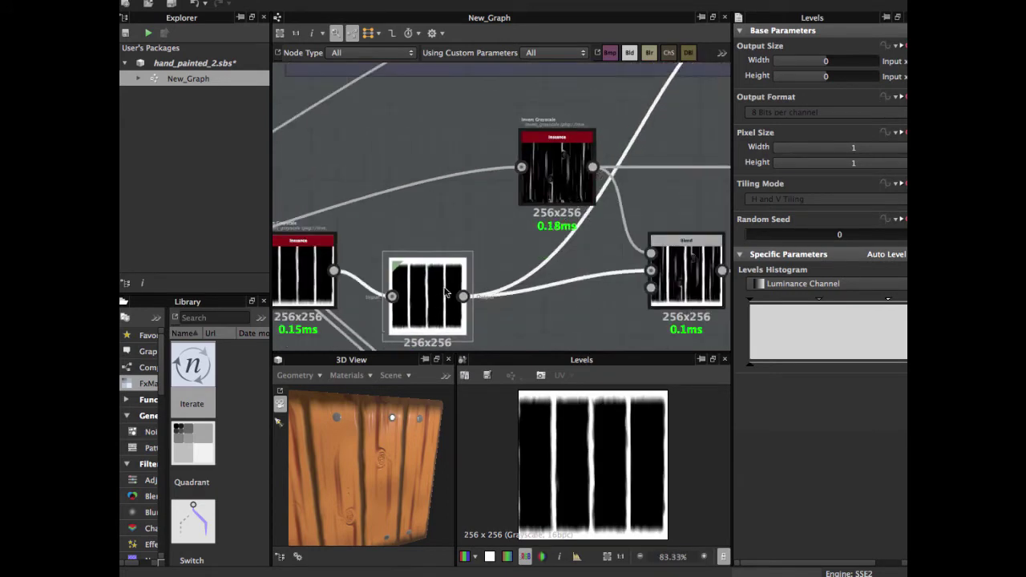
pyautogui.moveTo(446, 272); pyautogui.dragTo(449, 246)
pyautogui.moveTo(506, 252); pyautogui.dragTo(451, 307, button='middle')
pyautogui.scroll(-2, 457, 303)
pyautogui.moveTo(513, 275); pyautogui.dragTo(479, 302, button='middle')
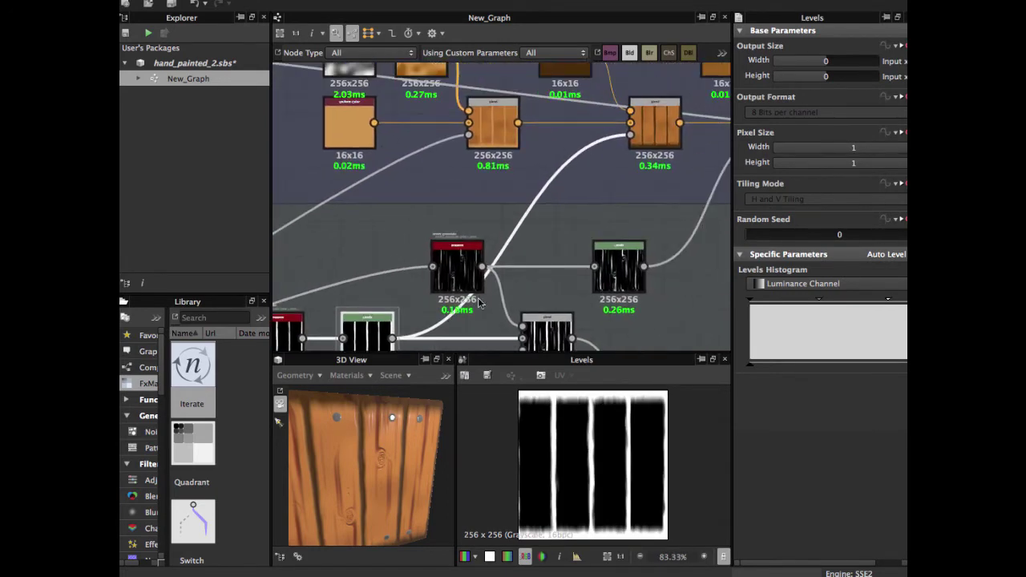
# Step: Preview the Max (Lighten) Blend node that combines the inverted wood grain with the plank-gap Levels mask
pyautogui.moveTo(572, 205); pyautogui.dragTo(582, 168, button='middle')
pyautogui.moveTo(563, 318); pyautogui.dragTo(542, 264, button='middle')
pyautogui.scroll(2, 542, 265)
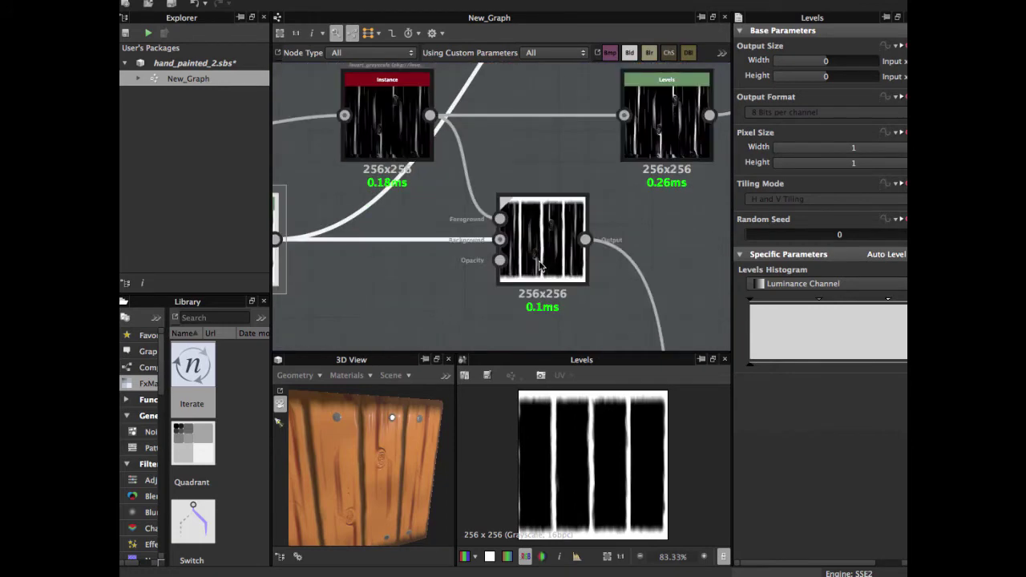
pyautogui.click(543, 267)
pyautogui.scroll(2, 543, 267)
pyautogui.moveTo(479, 212); pyautogui.dragTo(586, 257, button='middle')
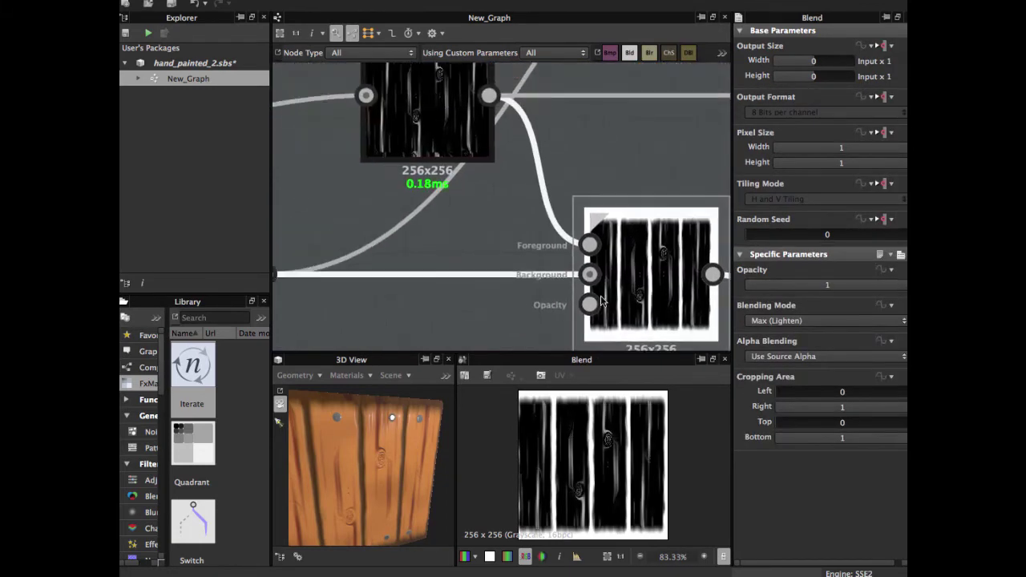
# Step: Trace the upper Invert Grayscale node's input back to the Multiply Blend node and preview its wood grain and knots
pyautogui.scroll(-2, 586, 258)
pyautogui.moveTo(550, 212); pyautogui.dragTo(624, 167, button='middle')
pyautogui.scroll(-2, 588, 243)
pyautogui.scroll(-1, 588, 271)
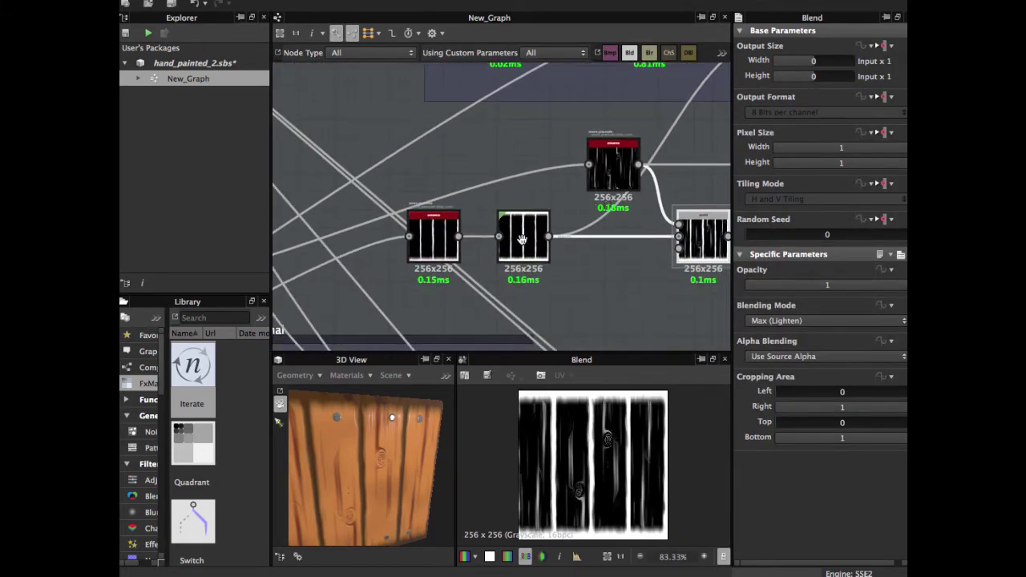
pyautogui.moveTo(519, 236); pyautogui.dragTo(605, 240, button='middle')
pyautogui.moveTo(682, 179); pyautogui.dragTo(610, 160)
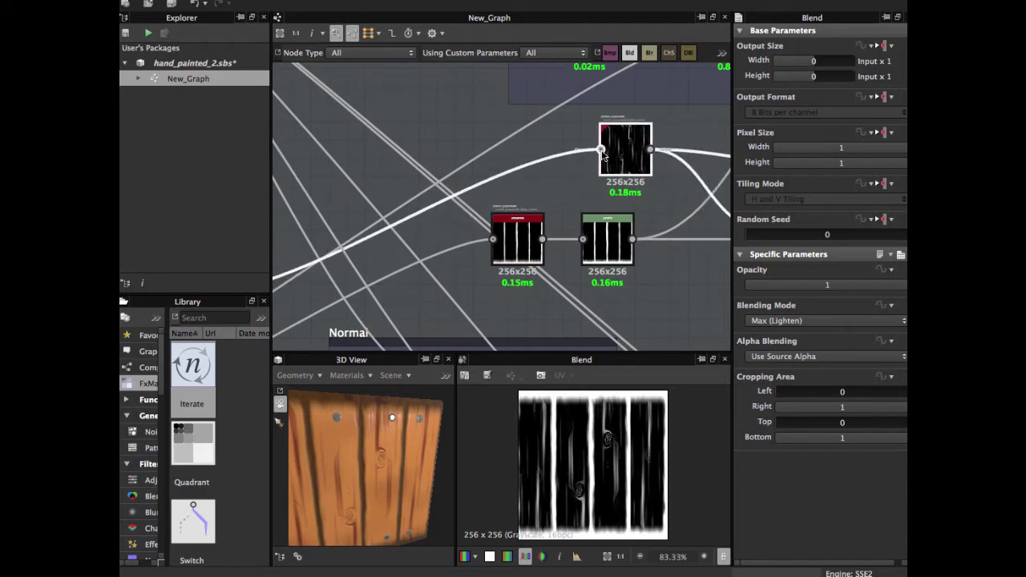
pyautogui.moveTo(360, 241); pyautogui.dragTo(525, 201, button='middle')
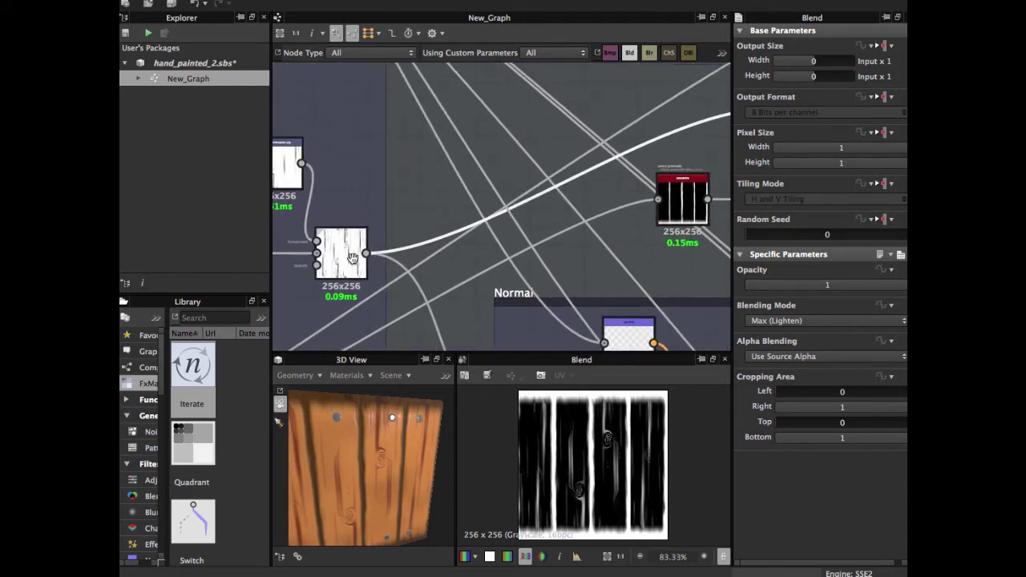
pyautogui.moveTo(353, 258); pyautogui.dragTo(482, 245, button='middle')
pyautogui.doubleClick(479, 250)
pyautogui.scroll(1, 566, 488)
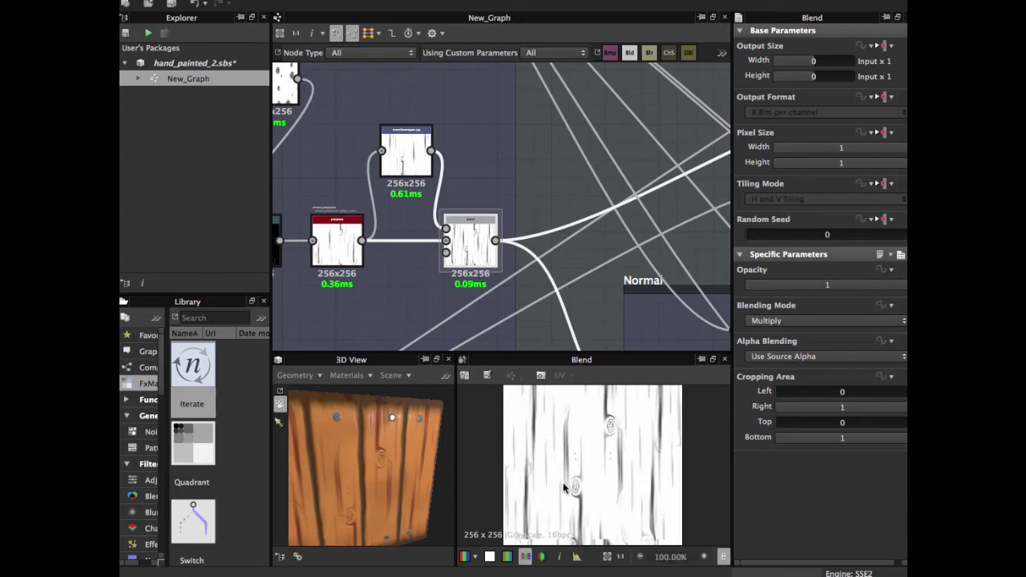
# Step: Follow the Multiply Blend's output to the upper Invert Grayscale node and preview the Max (Lighten) Blend it feeds
pyautogui.scroll(-1, 564, 486)
pyautogui.moveTo(683, 180); pyautogui.dragTo(503, 230, button='middle')
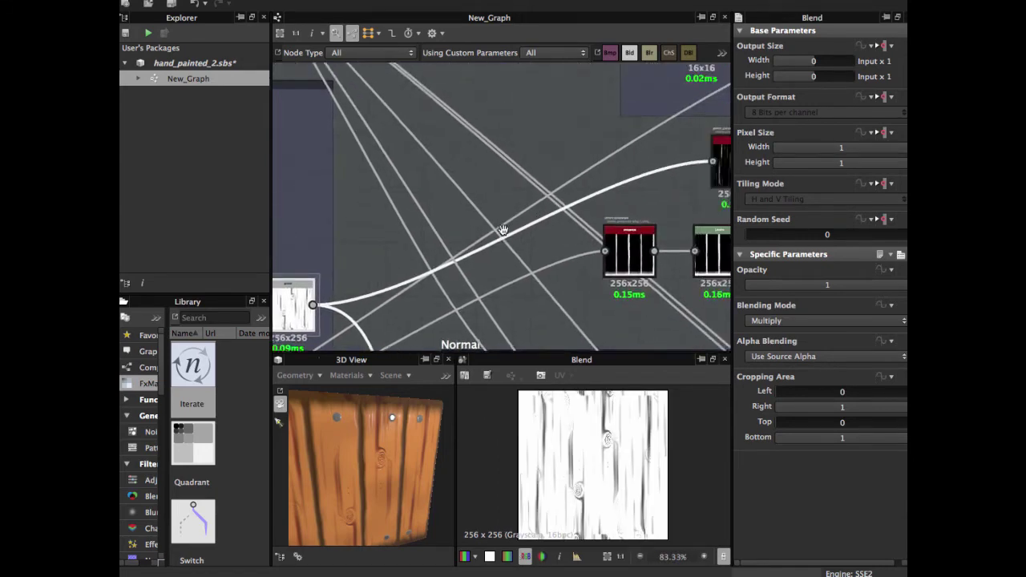
pyautogui.moveTo(644, 198); pyautogui.dragTo(461, 231, button='middle')
pyautogui.scroll(3, 529, 236)
pyautogui.moveTo(534, 228); pyautogui.dragTo(492, 268, button='middle')
pyautogui.scroll(3, 495, 269)
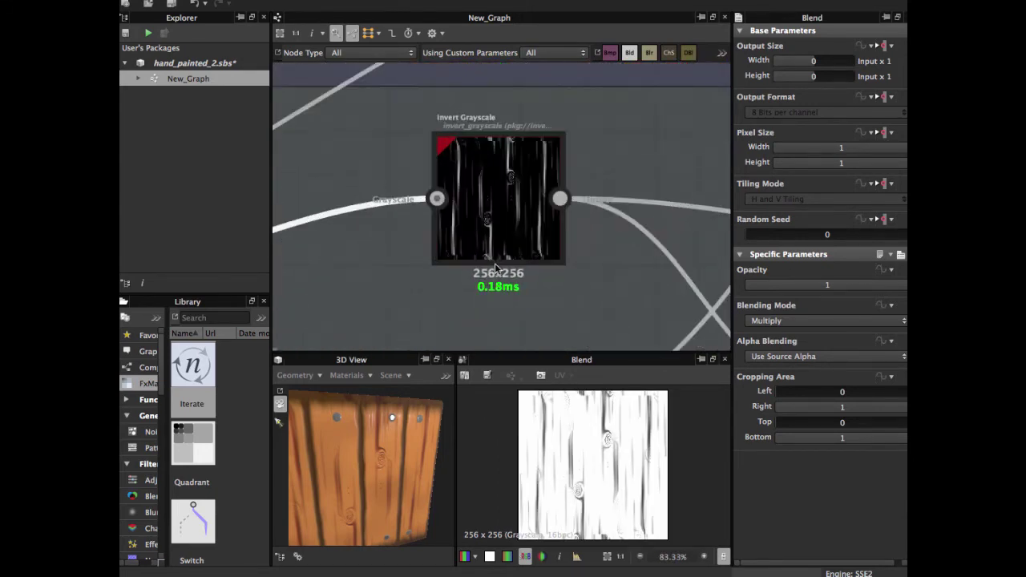
pyautogui.click(498, 208)
pyautogui.scroll(-2, 540, 267)
pyautogui.moveTo(524, 237); pyautogui.dragTo(433, 160, button='middle')
pyautogui.scroll(-3, 489, 209)
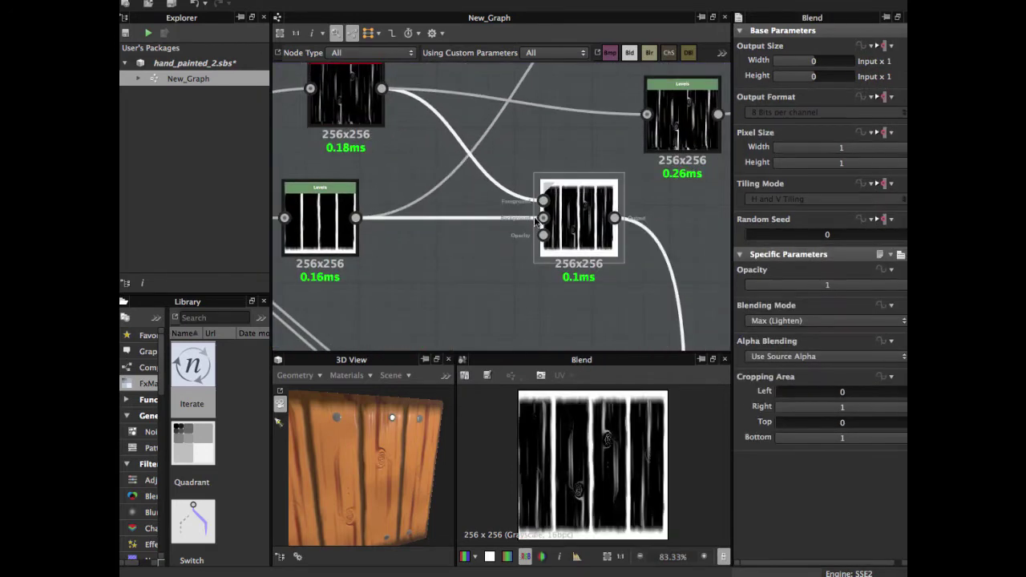
# Step: Line up the plank-gap Invert Grayscale and Levels nodes in a row beneath the upper Invert Grayscale node
pyautogui.moveTo(459, 221); pyautogui.dragTo(621, 281, button='middle')
pyautogui.scroll(-3, 593, 282)
pyautogui.moveTo(531, 275); pyautogui.dragTo(540, 252)
pyautogui.moveTo(468, 279); pyautogui.dragTo(499, 264)
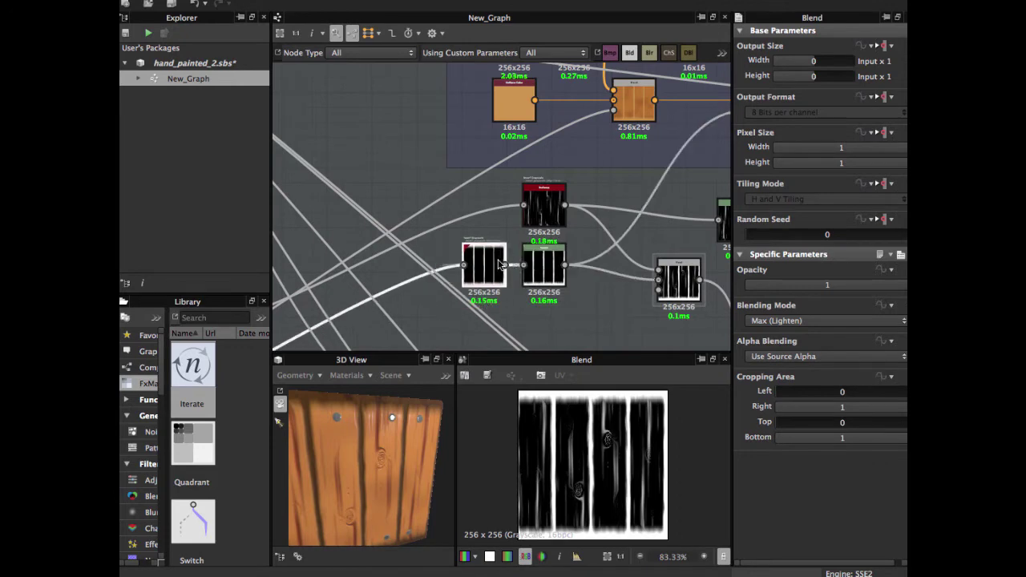
# Step: Move the Max (Lighten) Blend node closer to the plank-gap Levels node and level with its row
pyautogui.moveTo(609, 265); pyautogui.dragTo(529, 265, button='middle')
pyautogui.scroll(3, 561, 270)
pyautogui.moveTo(625, 282); pyautogui.dragTo(565, 263)
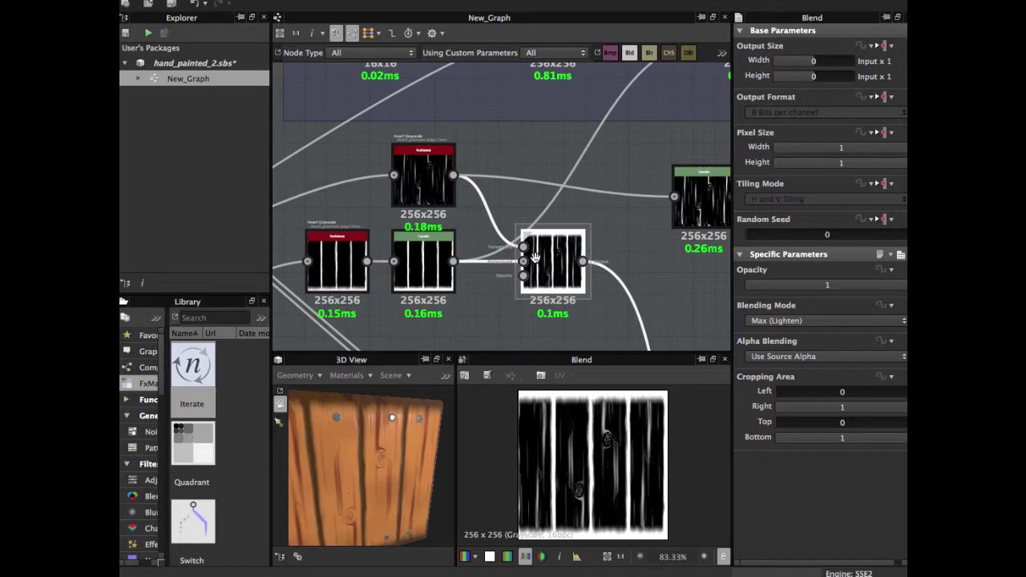
pyautogui.scroll(2, 535, 256)
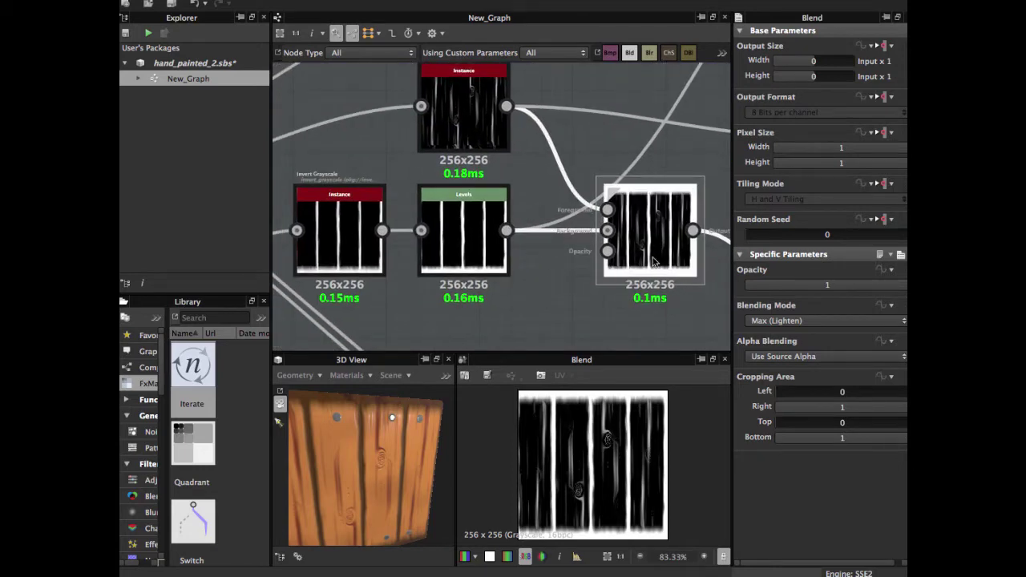
pyautogui.moveTo(644, 246); pyautogui.dragTo(614, 245)
# Step: Move the wood grain Levels node closer to the upper Invert Grayscale node and level with it
pyautogui.moveTo(616, 247); pyautogui.dragTo(496, 315, button='middle')
pyautogui.scroll(-1, 596, 266)
pyautogui.scroll(-2, 596, 265)
pyautogui.moveTo(623, 255); pyautogui.dragTo(545, 244)
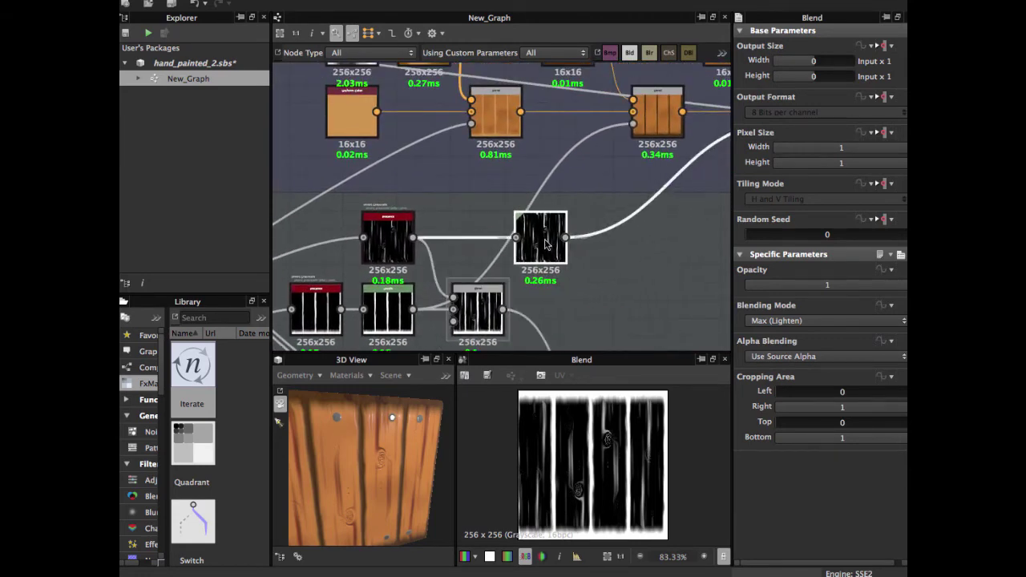
# Step: Compare the previews of the upper Invert Grayscale node and the Levels node after it, looking closely at the grain and knots
pyautogui.scroll(2, 399, 244)
pyautogui.click(399, 244)
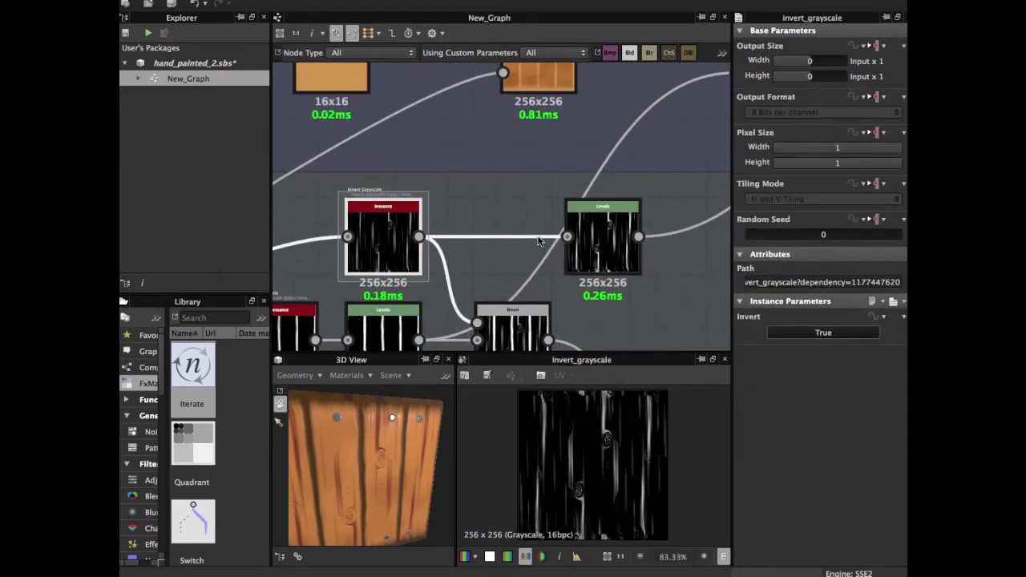
pyautogui.scroll(3, 607, 242)
pyautogui.click(607, 242)
pyautogui.scroll(-3, 607, 243)
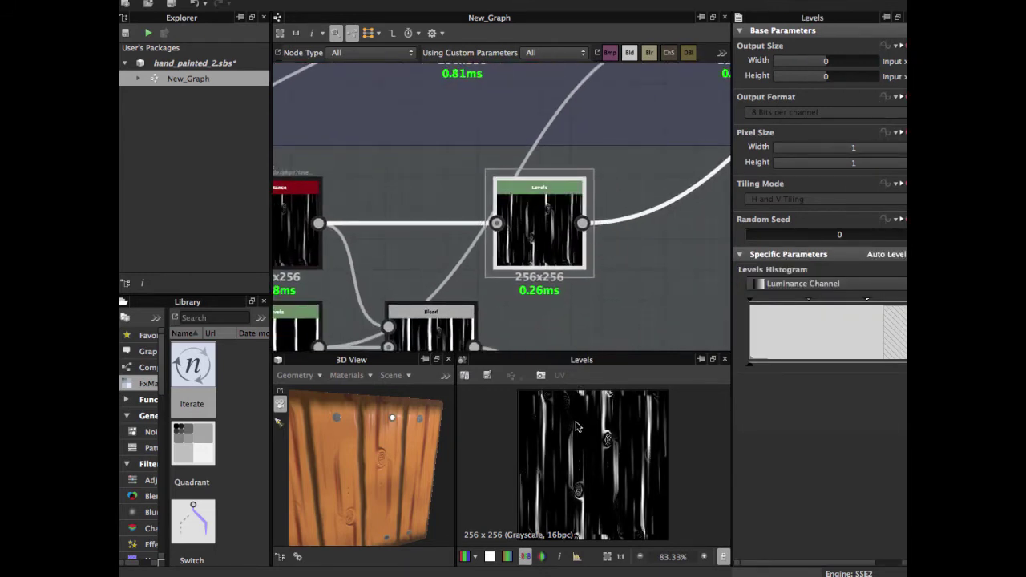
pyautogui.scroll(2, 576, 425)
pyautogui.click(310, 239)
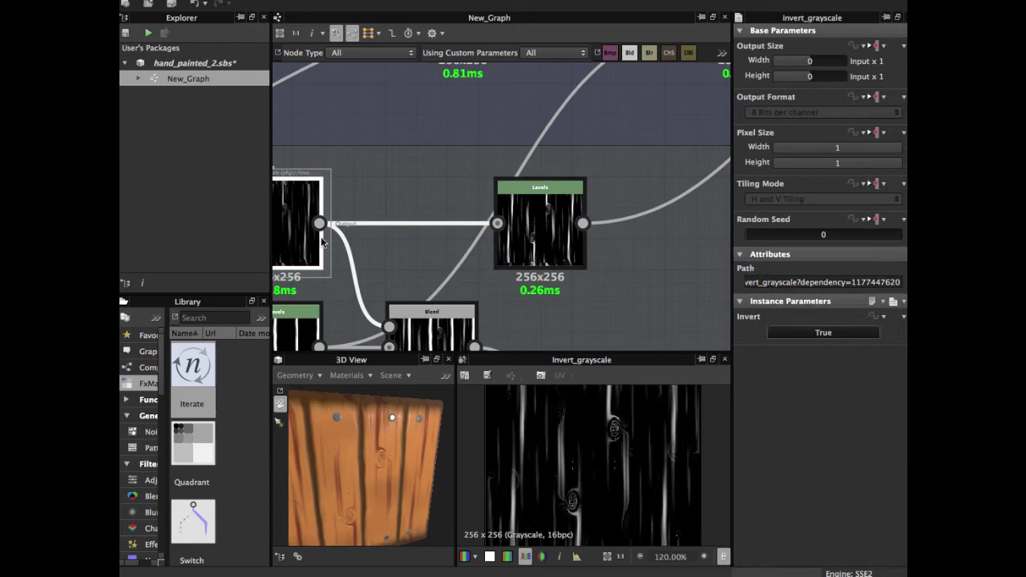
pyautogui.scroll(3, 594, 465)
pyautogui.click(540, 223)
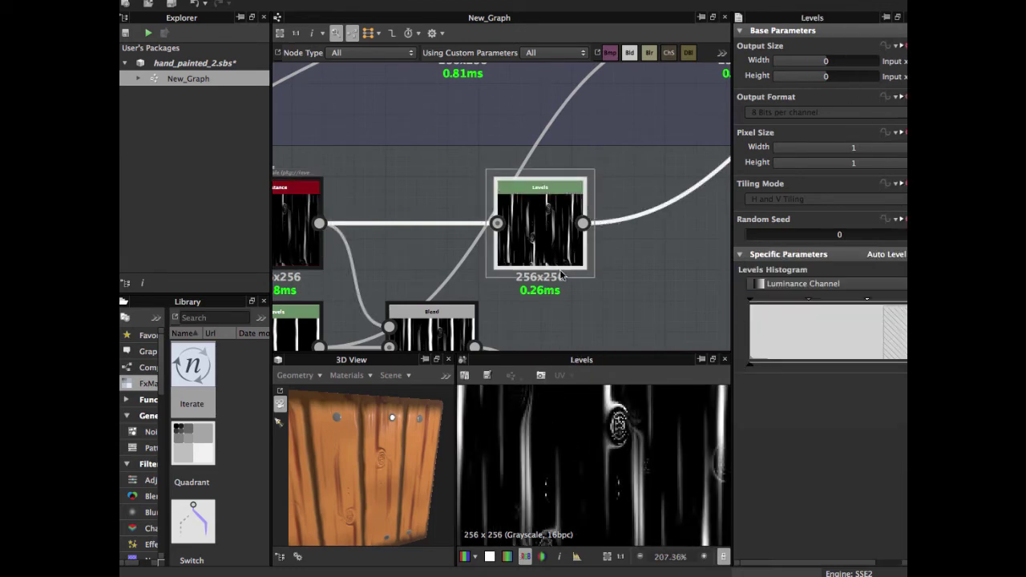
# Step: Go up to the Color frame and preview the Perlin Noise 1 node that feeds the Gradient Map
pyautogui.scroll(-4, 553, 236)
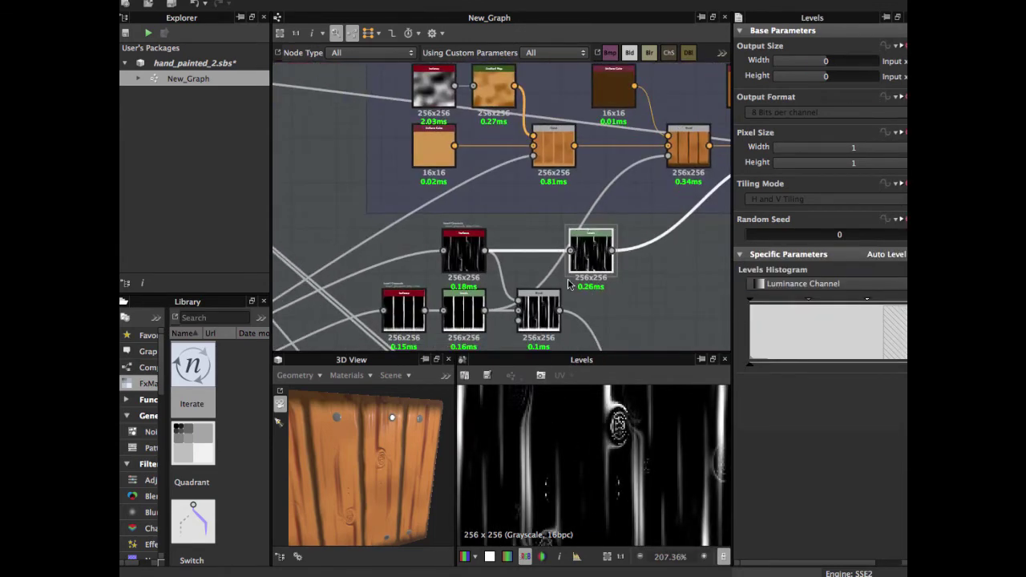
pyautogui.scroll(3, 562, 273)
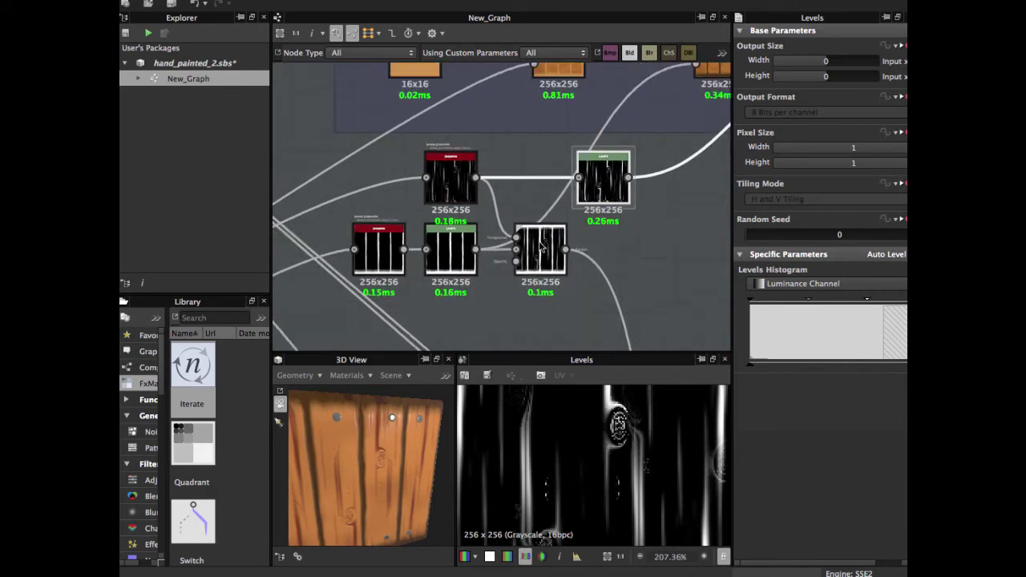
pyautogui.scroll(-2, 540, 248)
pyautogui.moveTo(530, 191); pyautogui.dragTo(532, 265, button='middle')
pyautogui.moveTo(506, 174); pyautogui.dragTo(538, 224, button='middle')
pyautogui.scroll(3, 539, 224)
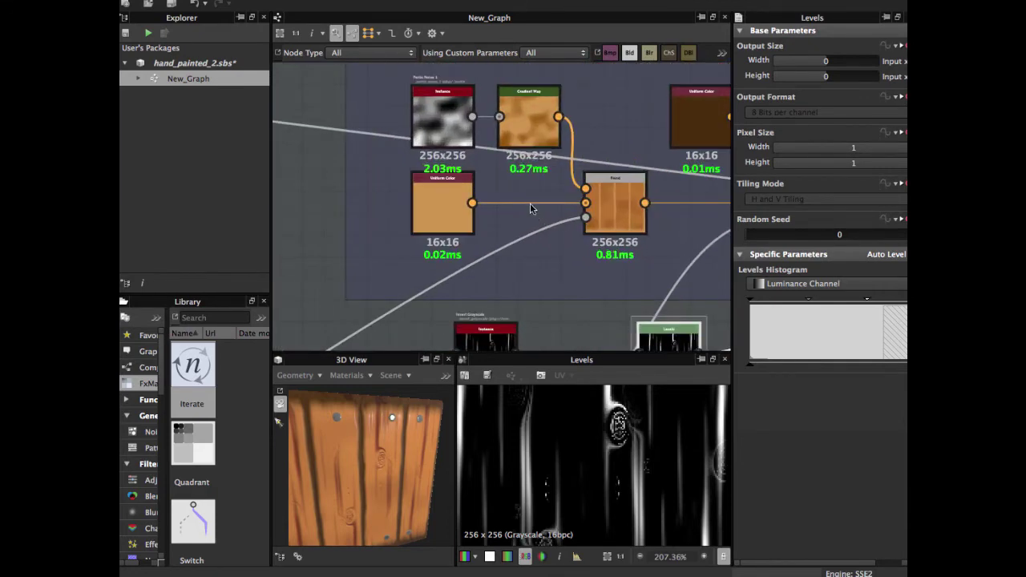
pyautogui.moveTo(493, 175); pyautogui.dragTo(539, 296, button='middle')
pyautogui.scroll(3, 495, 241)
pyautogui.click(457, 213)
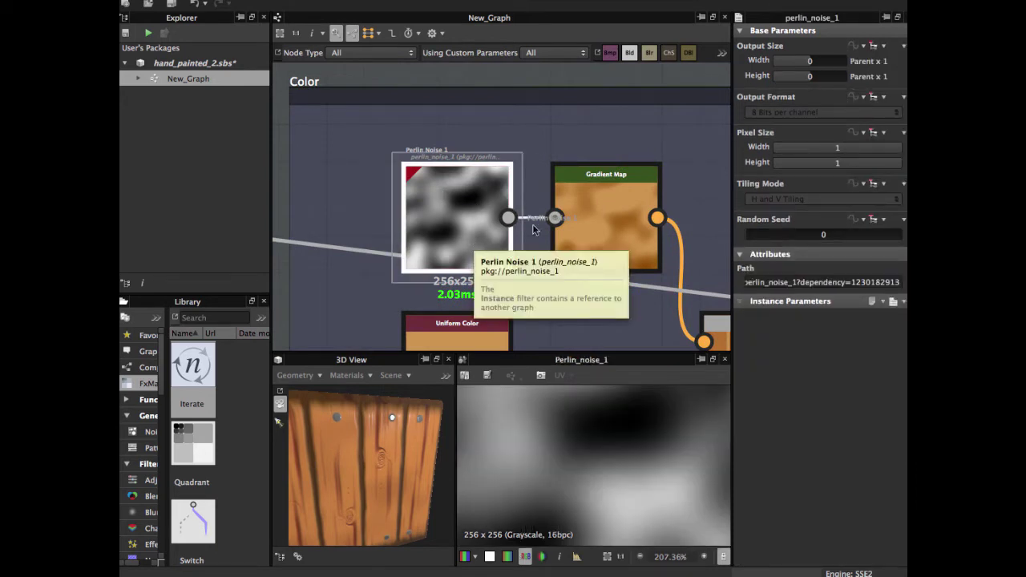
# Step: Preview the Gradient Map node, inspect its brown color keys in the Gradient Editor, and close the editor
pyautogui.hscroll(5, 533, 230)
pyautogui.click(498, 222)
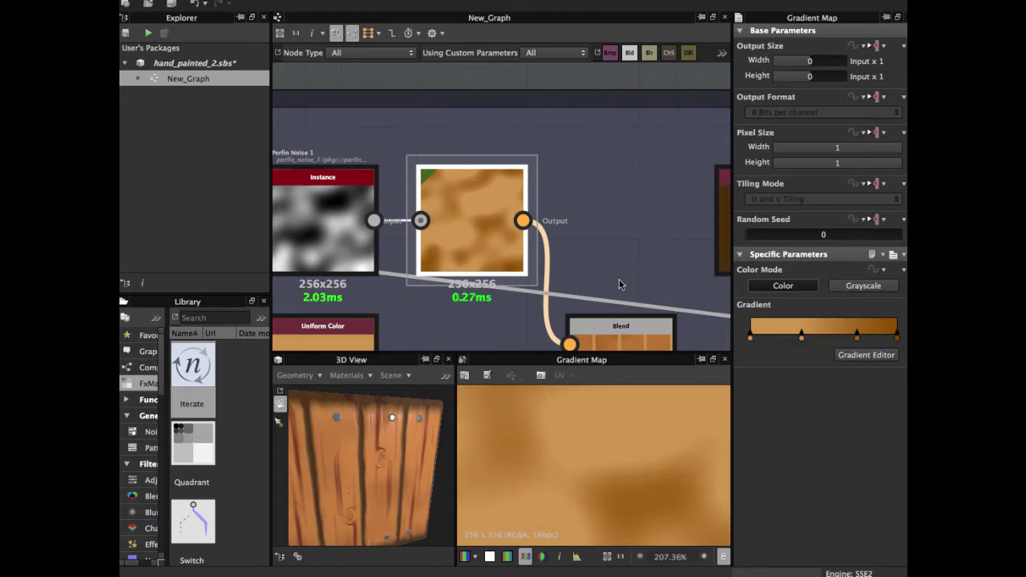
pyautogui.scroll(-2, 638, 448)
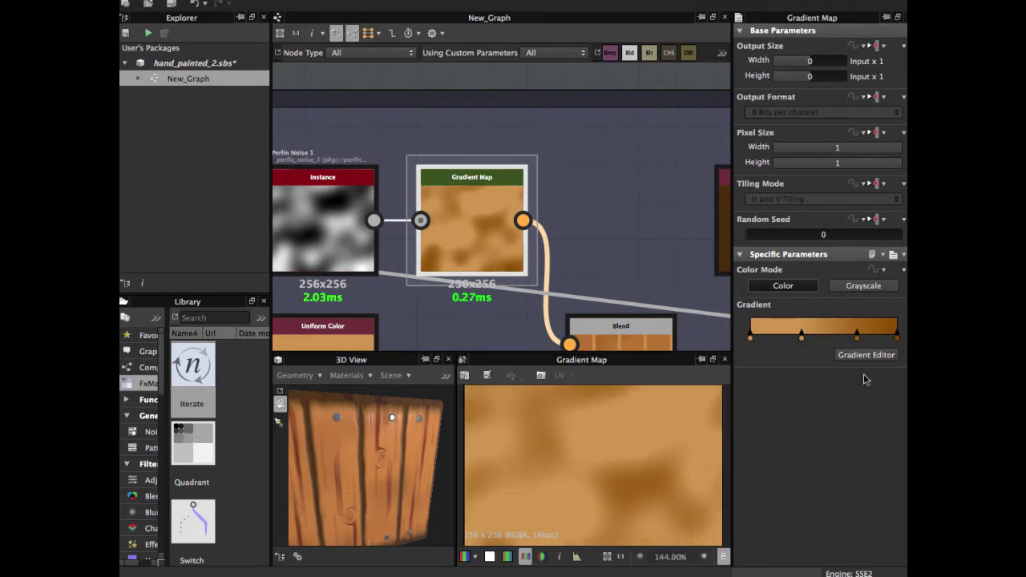
pyautogui.click(843, 356)
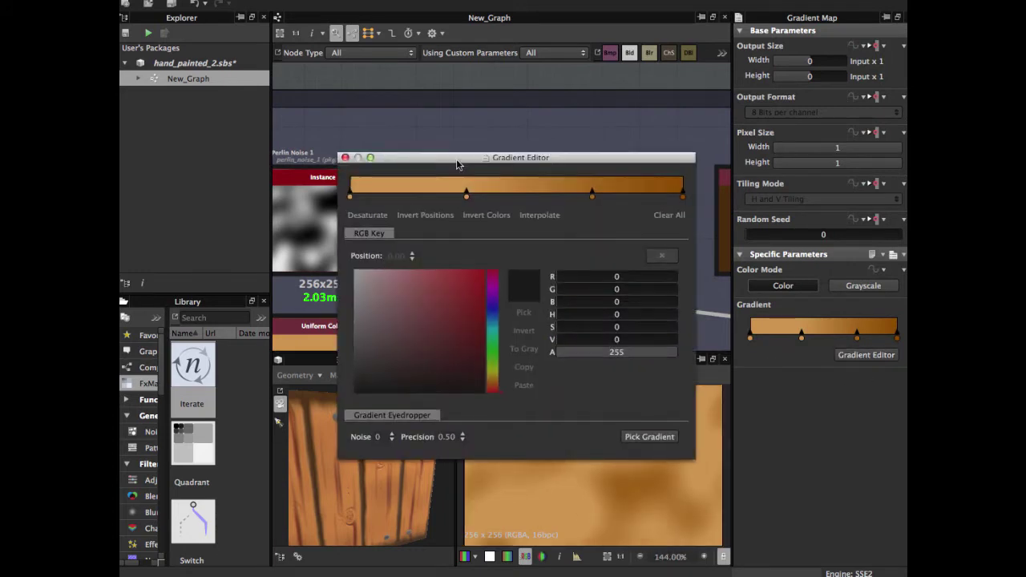
pyautogui.moveTo(457, 156); pyautogui.dragTo(378, 206)
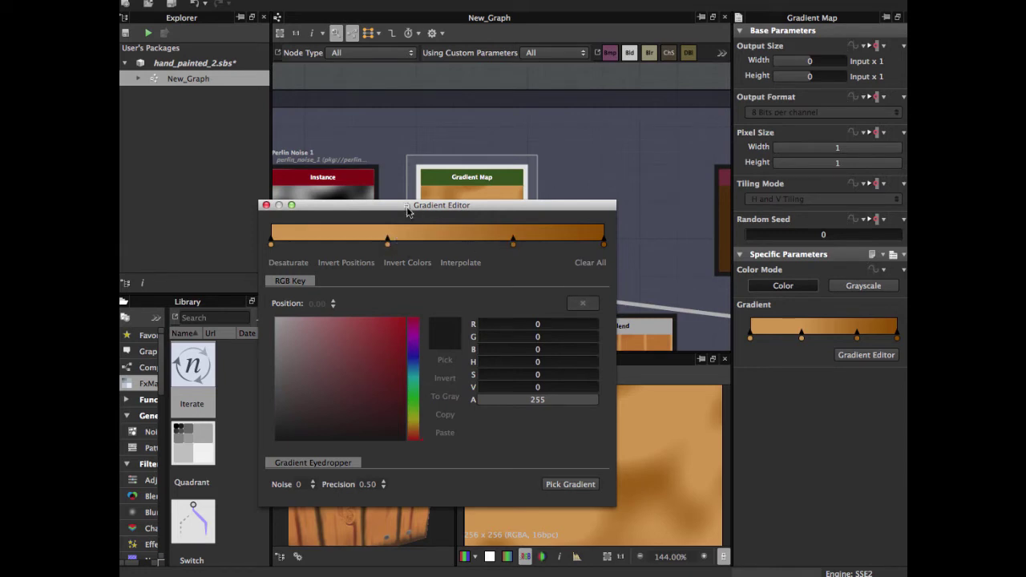
pyautogui.moveTo(407, 210); pyautogui.dragTo(434, 200)
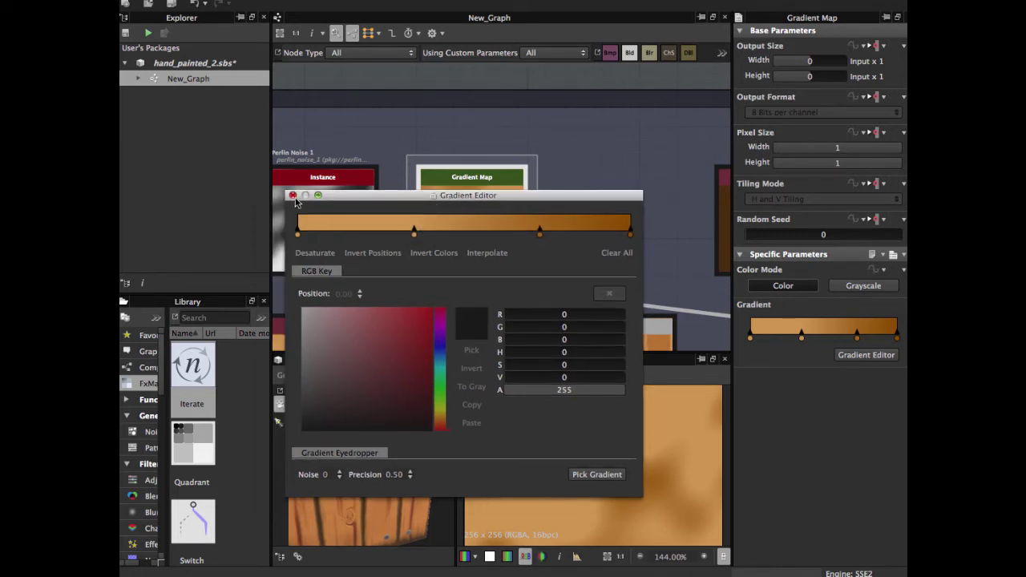
pyautogui.click(293, 196)
# Step: Preview the tan Uniform Color node beneath Perlin Noise 1 and compare it with the planks in the 3D view
pyautogui.scroll(-2, 488, 259)
pyautogui.moveTo(488, 259); pyautogui.dragTo(447, 190, button='middle')
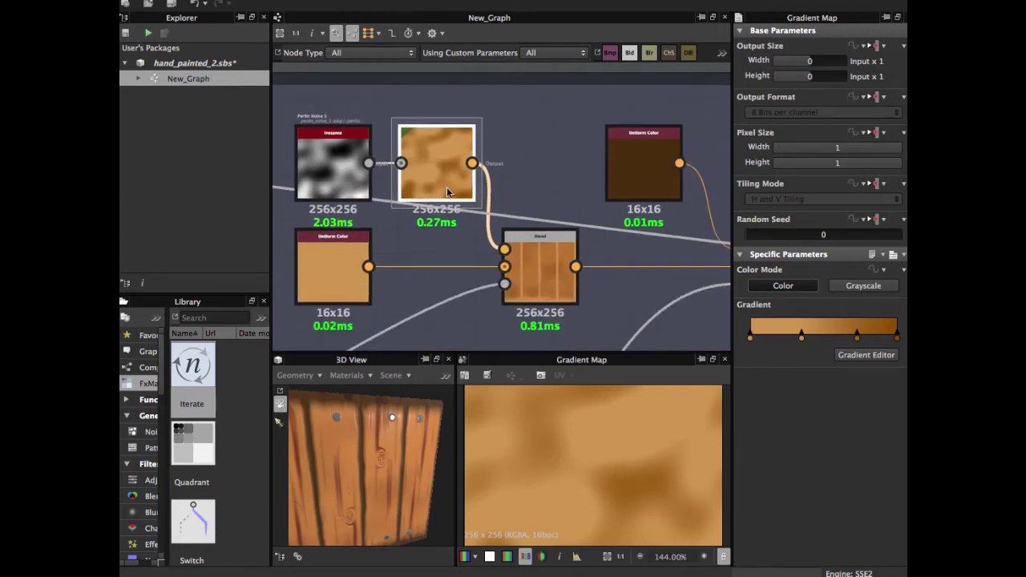
pyautogui.moveTo(406, 221); pyautogui.dragTo(447, 256, button='middle')
pyautogui.scroll(2, 445, 253)
pyautogui.scroll(-2, 469, 231)
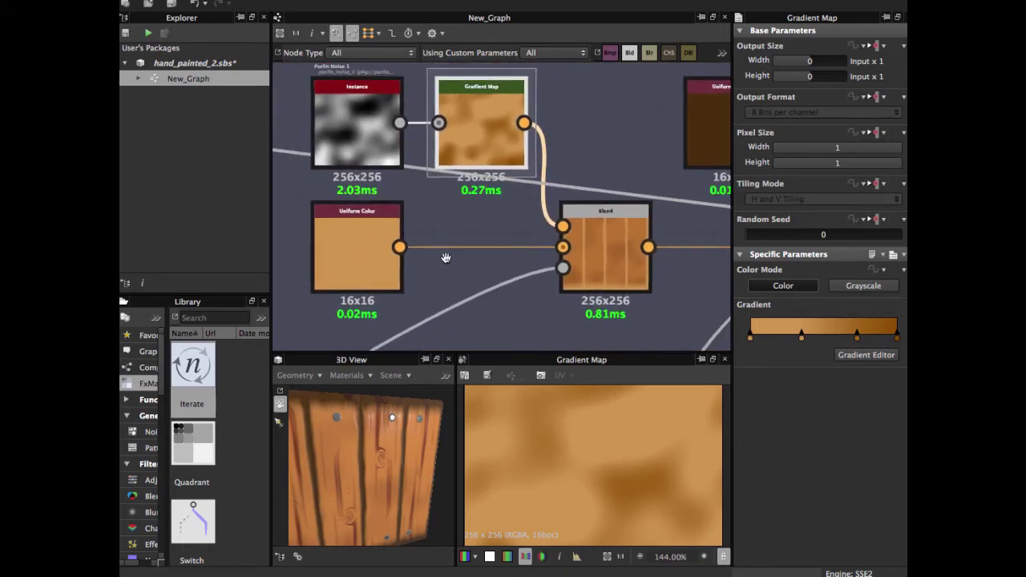
pyautogui.click(363, 258)
pyautogui.scroll(2, 368, 280)
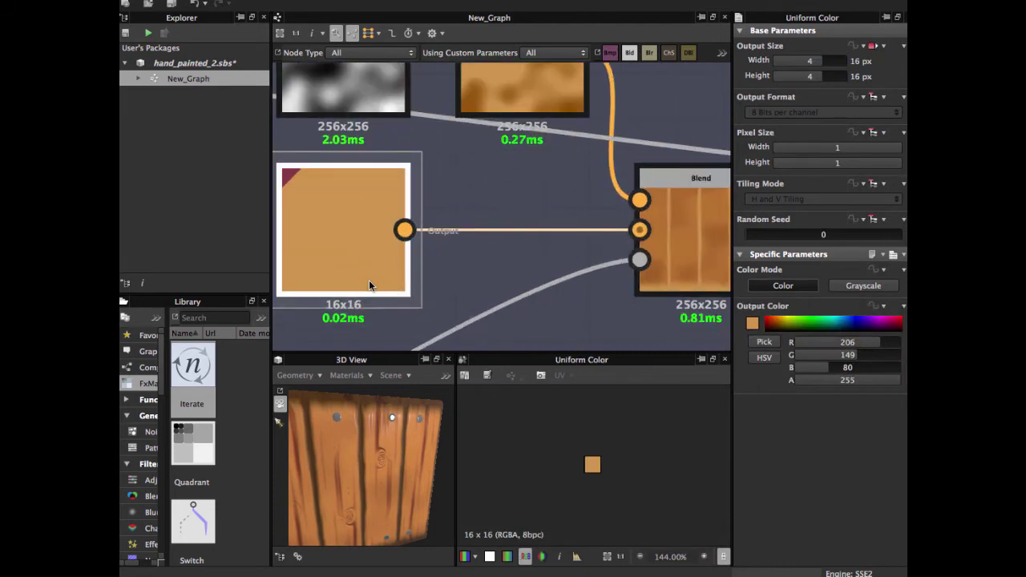
pyautogui.scroll(2, 592, 470)
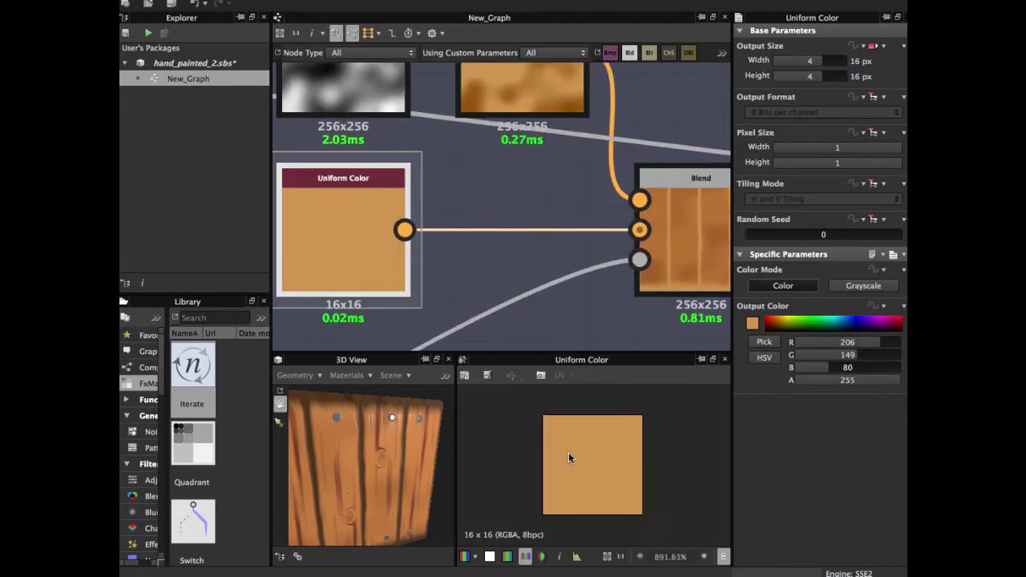
pyautogui.scroll(4, 371, 445)
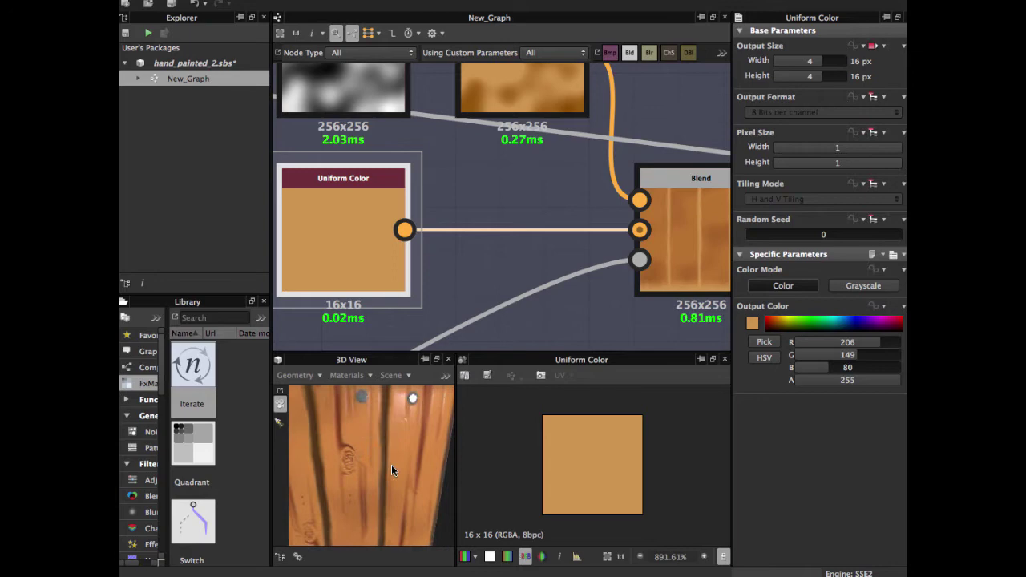
# Step: Preview the Multiply Blend node that combines the Gradient Map with the tan Uniform Color and check its parameters
pyautogui.scroll(-5, 366, 260)
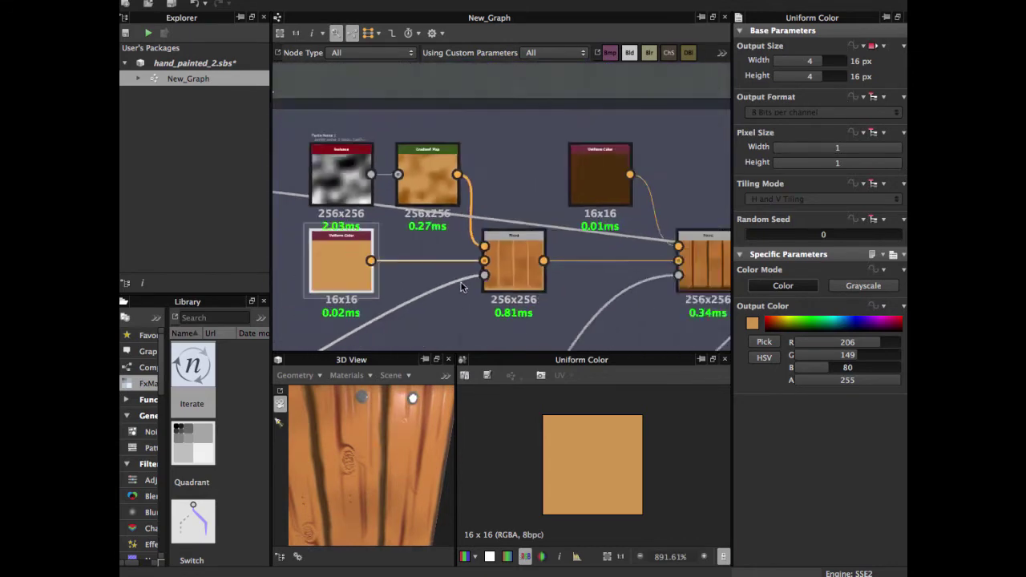
pyautogui.scroll(2, 461, 249)
pyautogui.click(513, 212)
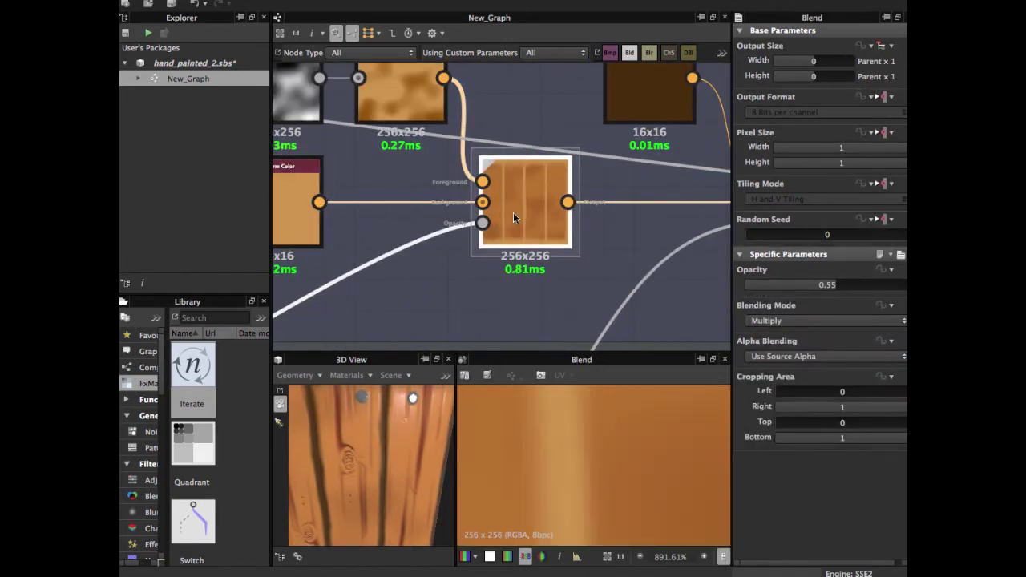
pyautogui.scroll(-1, 495, 246)
pyautogui.scroll(-5, 556, 430)
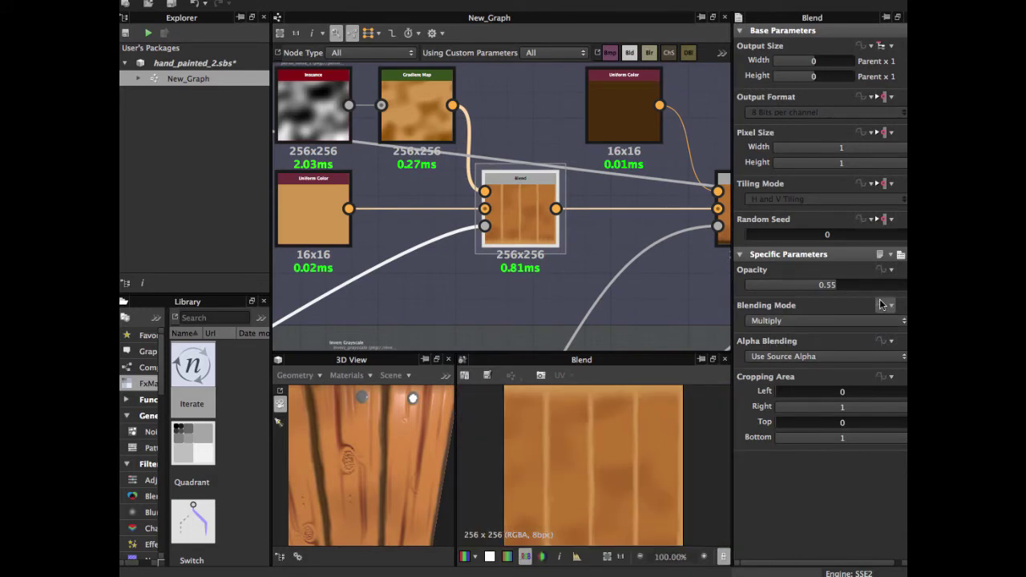
# Step: Trace the color Blend's opacity input back to the Directional Warp node in the planks frame and preview its mask
pyautogui.scroll(-1, 462, 214)
pyautogui.moveTo(452, 216); pyautogui.dragTo(485, 194, button='middle')
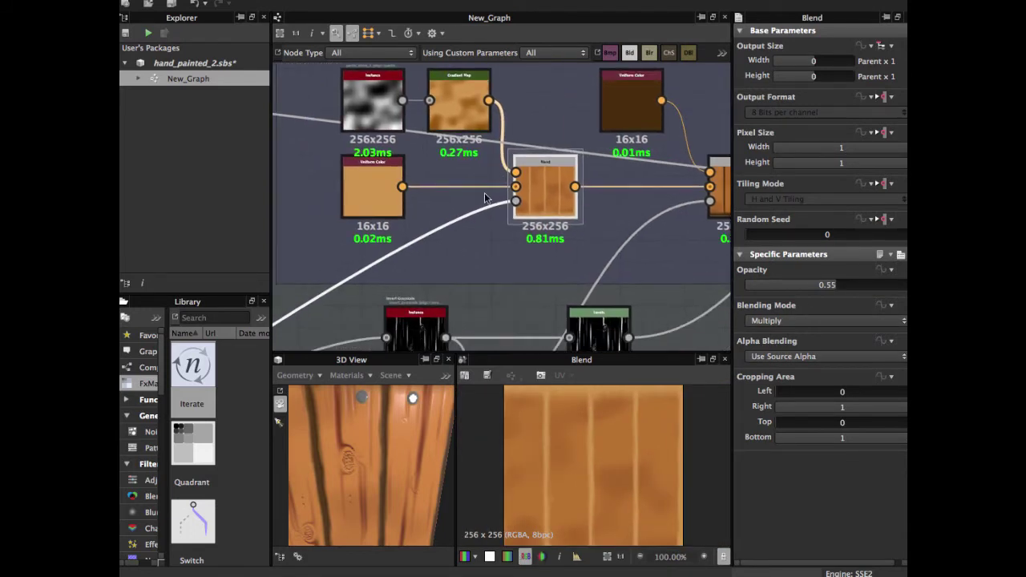
pyautogui.scroll(-1, 434, 216)
pyautogui.moveTo(435, 217); pyautogui.dragTo(540, 152, button='middle')
pyautogui.scroll(-2, 444, 216)
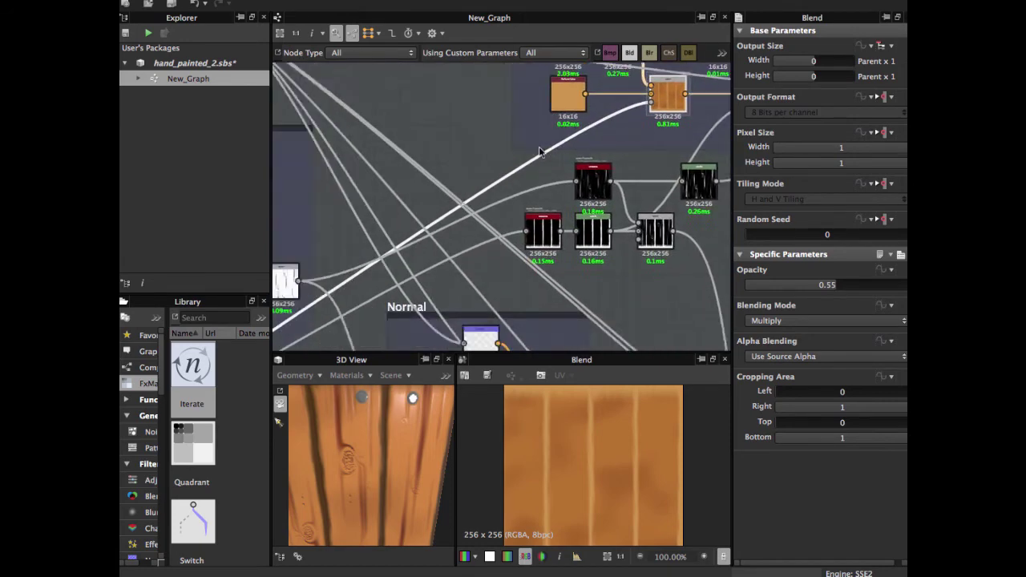
pyautogui.moveTo(430, 247); pyautogui.dragTo(530, 135, button='middle')
pyautogui.moveTo(410, 230); pyautogui.dragTo(530, 166, button='middle')
pyautogui.moveTo(293, 299); pyautogui.dragTo(402, 234, button='middle')
pyautogui.moveTo(361, 260); pyautogui.dragTo(402, 246, button='middle')
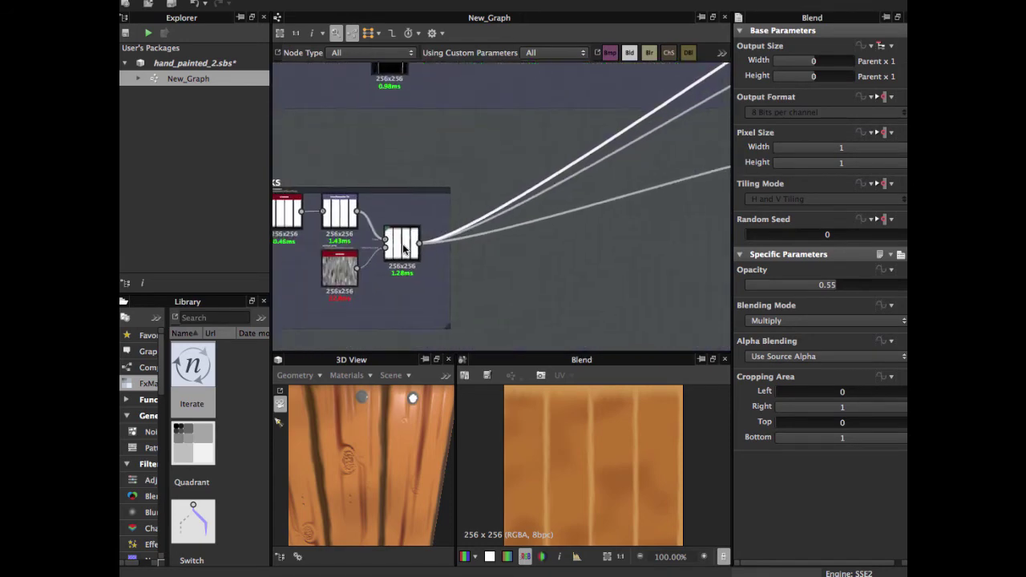
pyautogui.scroll(3, 402, 247)
pyautogui.click(391, 251)
pyautogui.doubleClick(392, 253)
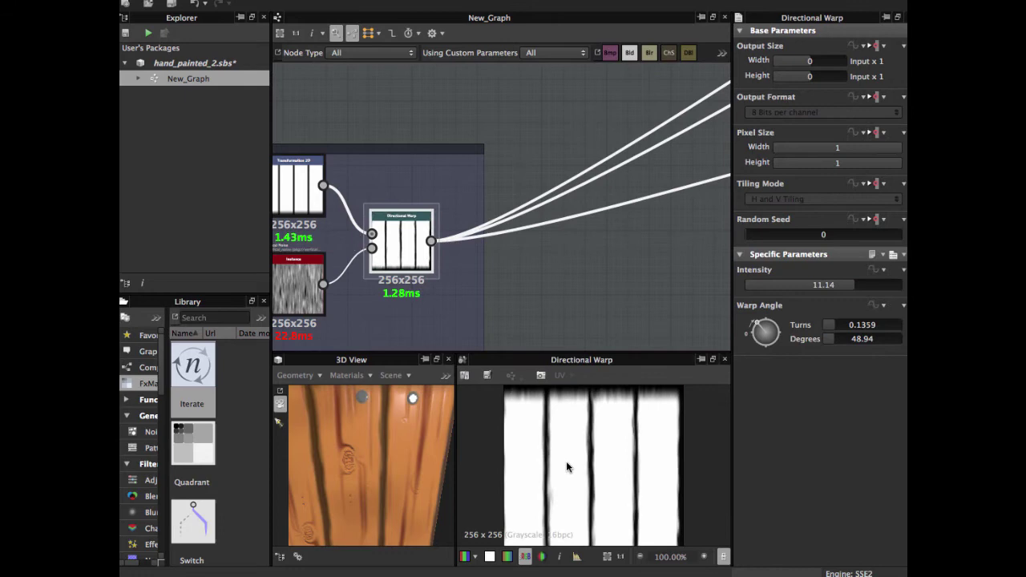
# Step: Return to the Multiply Blend in the Color frame and inspect its Gradient Map, Uniform Color and Directional Warp mask inputs
pyautogui.scroll(-2, 412, 230)
pyautogui.moveTo(411, 229); pyautogui.dragTo(388, 256, button='middle')
pyautogui.scroll(-1, 491, 186)
pyautogui.scroll(-2, 492, 187)
pyautogui.moveTo(497, 179); pyautogui.dragTo(386, 245, button='middle')
pyautogui.moveTo(482, 196); pyautogui.dragTo(357, 270, button='middle')
pyautogui.moveTo(545, 175); pyautogui.dragTo(441, 251, button='middle')
pyautogui.scroll(4, 442, 241)
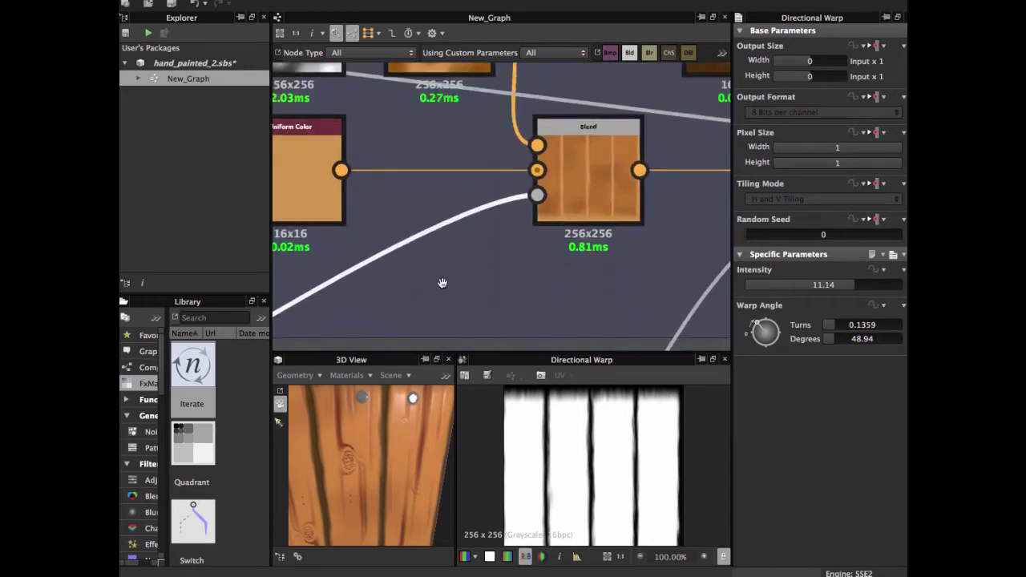
pyautogui.moveTo(540, 166); pyautogui.dragTo(574, 247, button='middle')
pyautogui.click(572, 252)
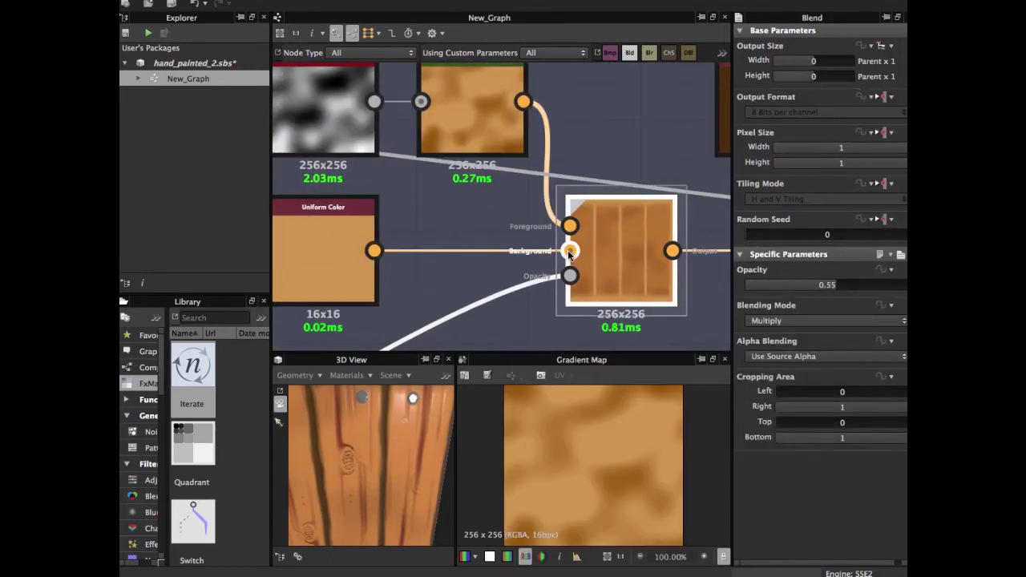
pyautogui.click(569, 252)
pyautogui.click(570, 276)
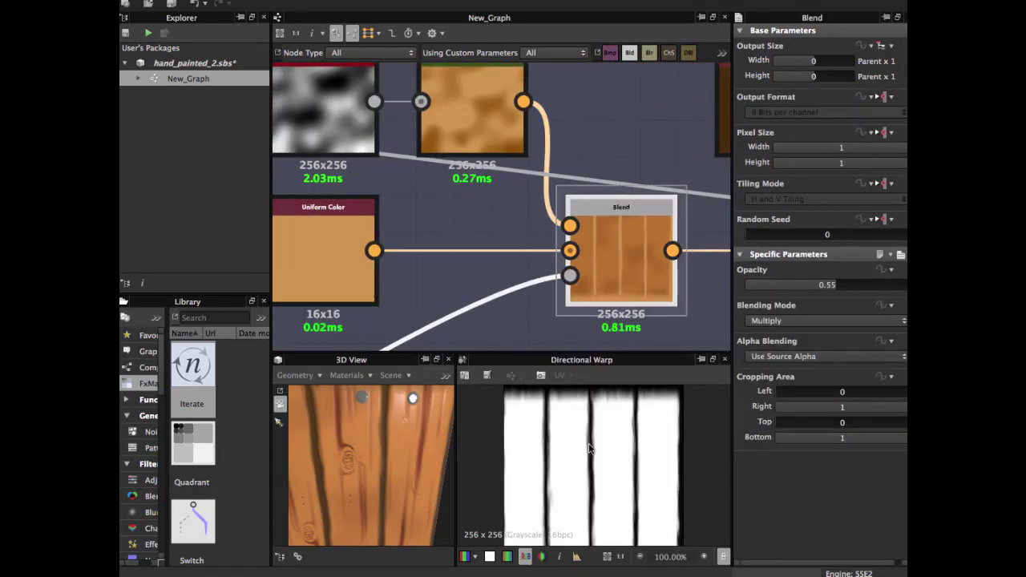
# Step: Preview the result of the Multiply Blend that combines the Gradient Map with the tan Uniform Color
pyautogui.moveTo(599, 229); pyautogui.dragTo(496, 239, button='middle')
pyautogui.scroll(-2, 553, 250)
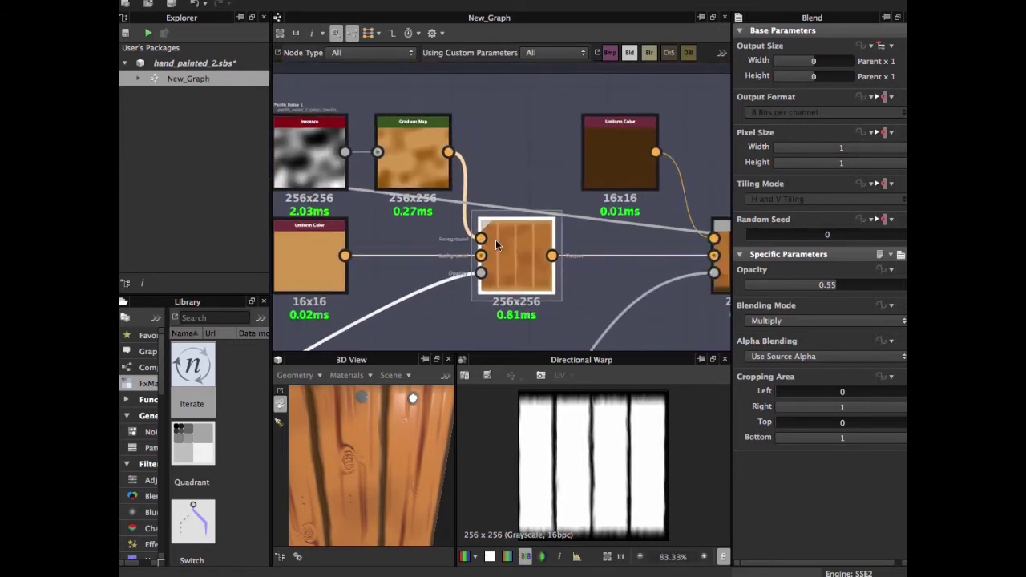
pyautogui.doubleClick(517, 263)
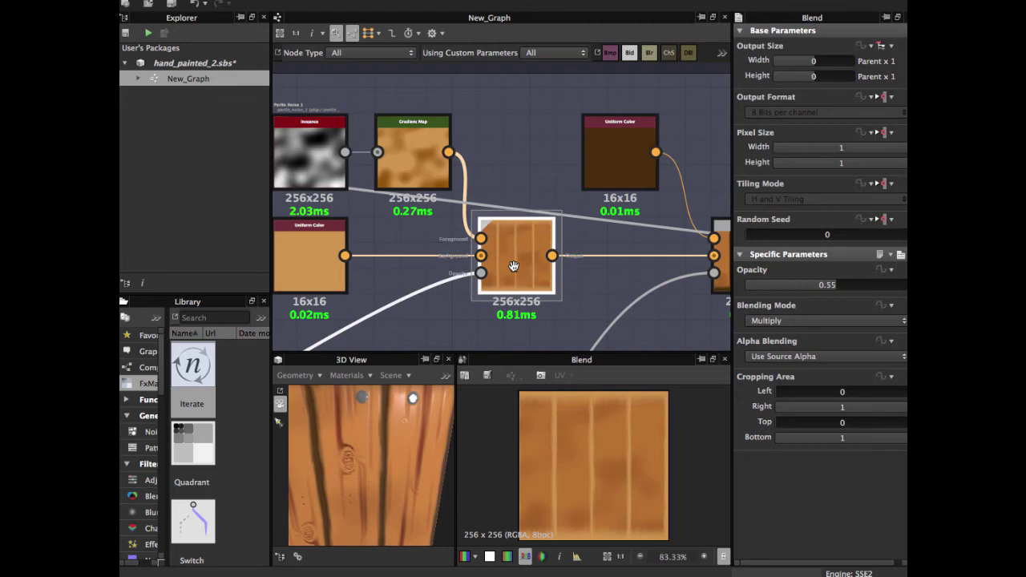
# Step: Trace the Copy Blend's opacity input back to the Levels node below the Color frame and inspect its plank-gap mask
pyautogui.moveTo(513, 266); pyautogui.dragTo(438, 231, button='middle')
pyautogui.scroll(1, 595, 475)
pyautogui.scroll(-1, 514, 264)
pyautogui.click(539, 260)
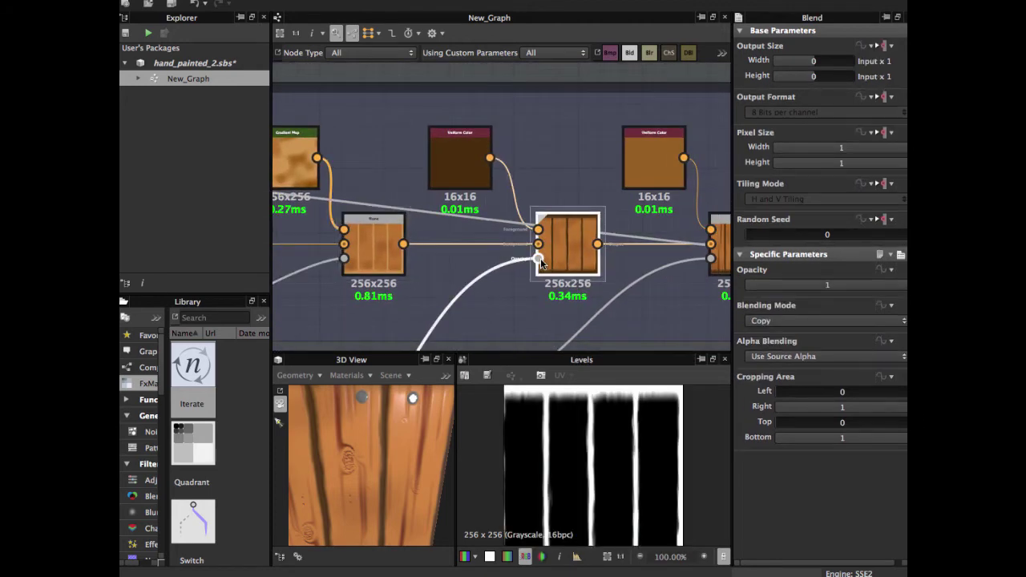
pyautogui.scroll(-2, 549, 241)
pyautogui.moveTo(548, 240); pyautogui.dragTo(611, 152, button='middle')
pyautogui.scroll(2, 489, 247)
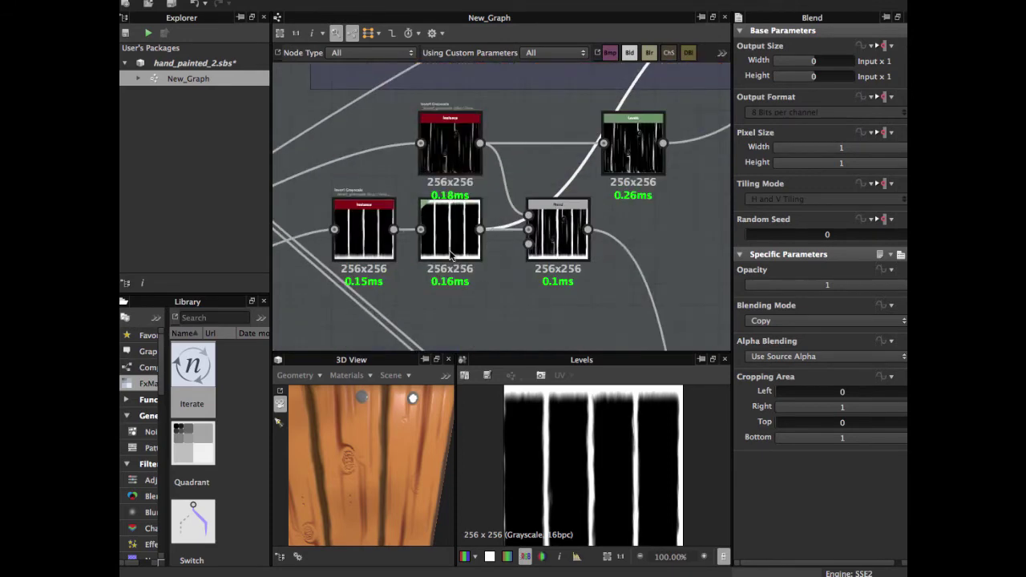
pyautogui.click(451, 247)
pyautogui.scroll(3, 494, 238)
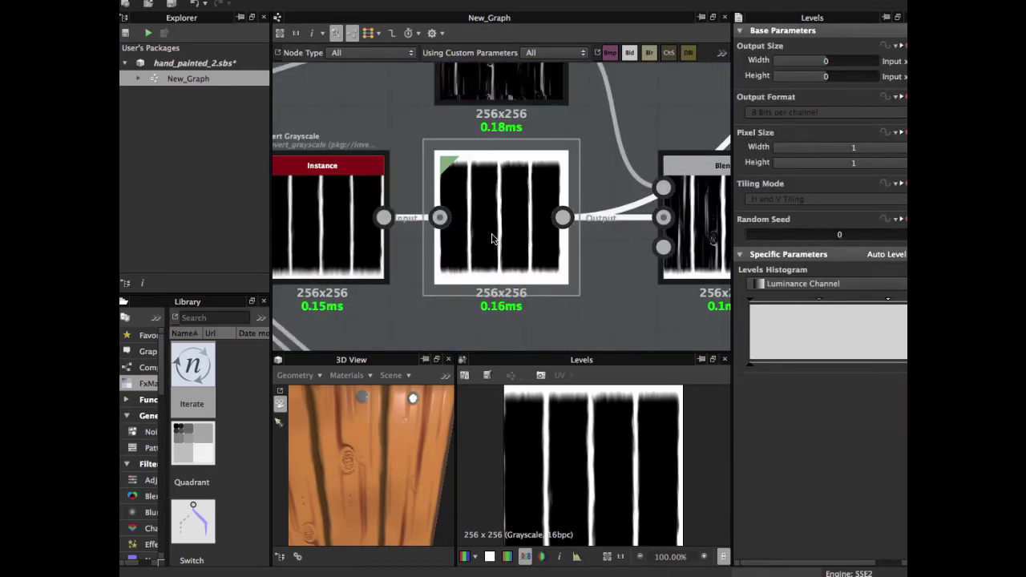
pyautogui.scroll(-3, 481, 240)
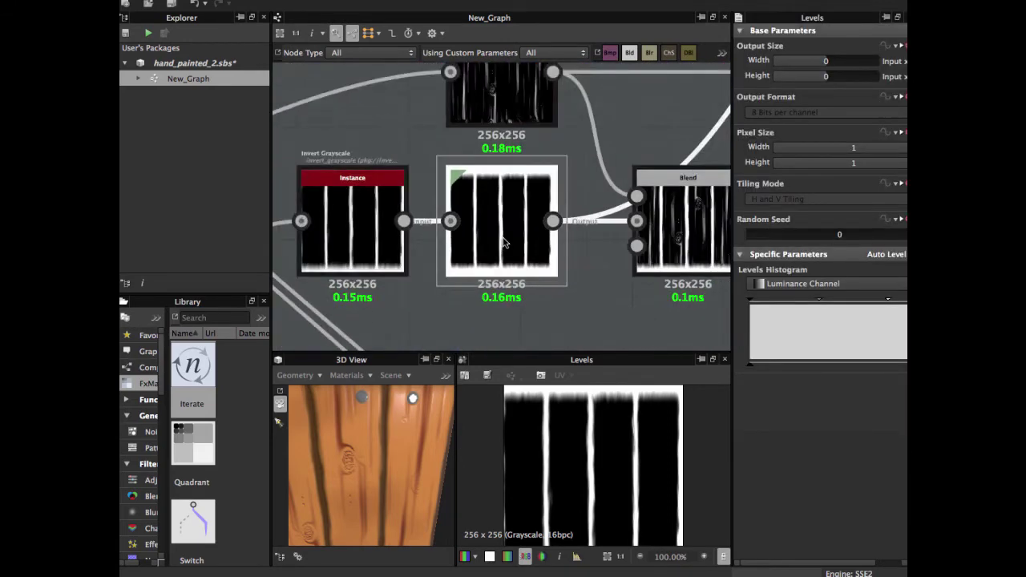
# Step: Follow the plank-gap Levels connection back to the Copy Blend in the Color frame and preview the blended result
pyautogui.moveTo(554, 208); pyautogui.dragTo(474, 297, button='middle')
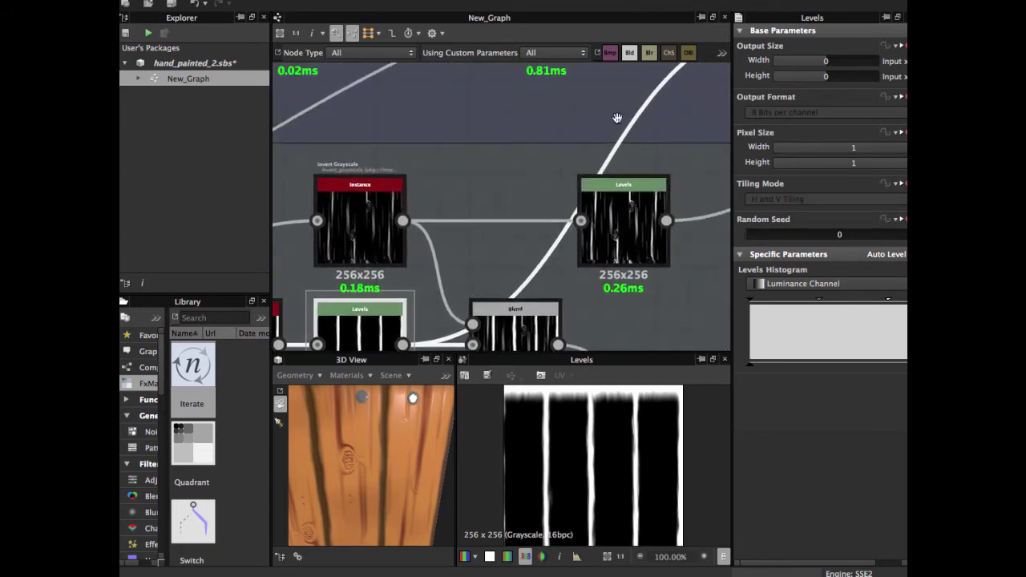
pyautogui.moveTo(617, 118); pyautogui.dragTo(468, 273, button='middle')
pyautogui.moveTo(564, 172); pyautogui.dragTo(423, 233, button='middle')
pyautogui.click(534, 226)
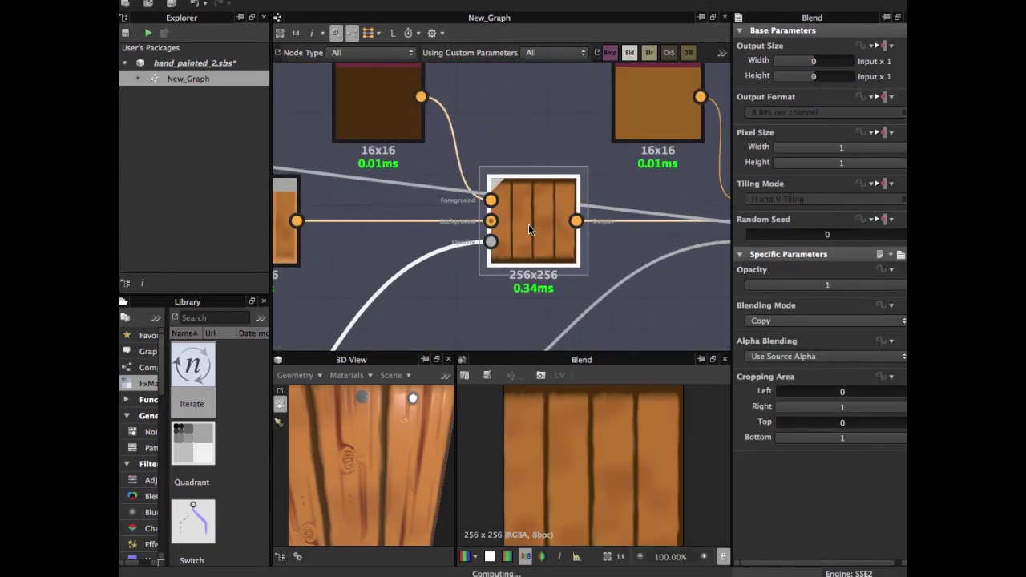
pyautogui.scroll(2, 529, 224)
# Step: Preview the dark brown Uniform Color that feeds the Copy Blend's foreground and check its color values
pyautogui.click(407, 122)
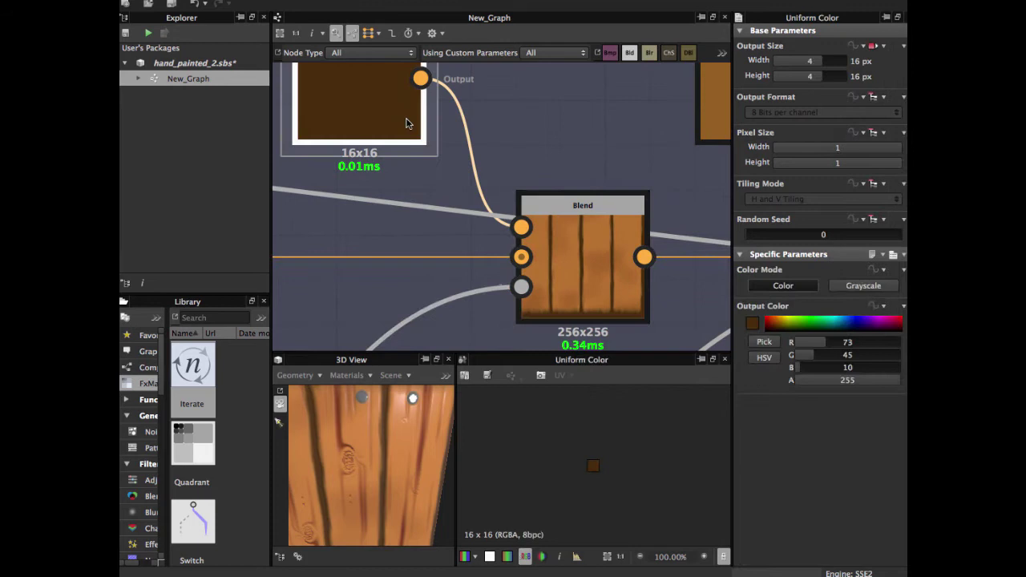
pyautogui.moveTo(467, 161); pyautogui.dragTo(537, 240, button='middle')
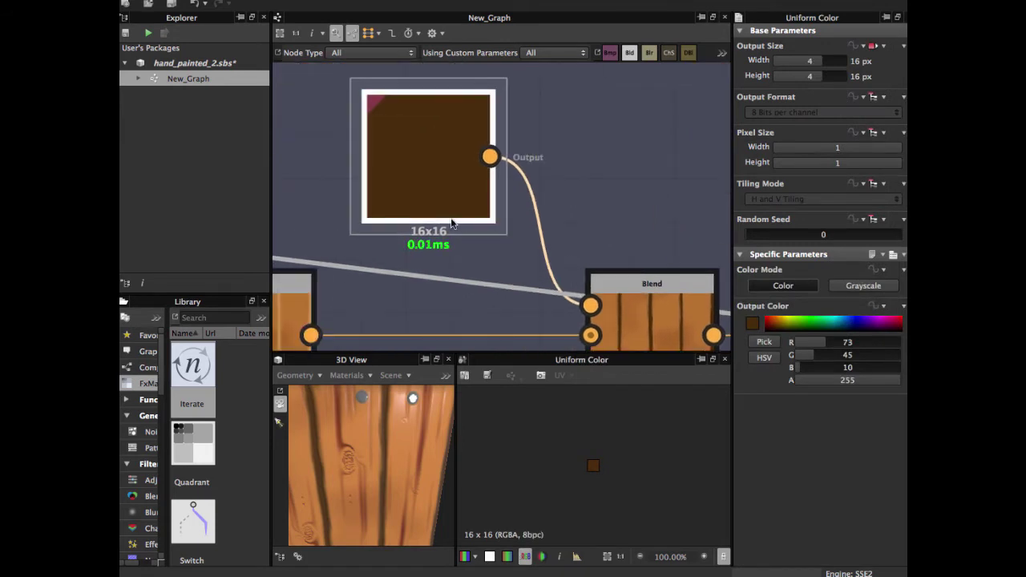
pyautogui.scroll(-1, 462, 221)
pyautogui.moveTo(469, 224); pyautogui.dragTo(437, 161, button='middle')
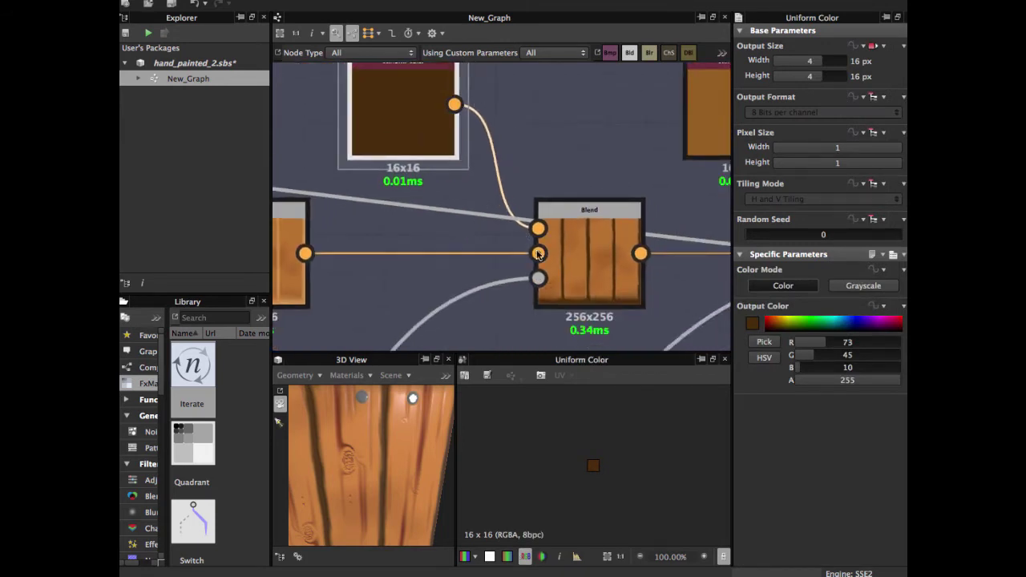
# Step: Compare the Copy Blend's opacity mask and background input with its result, examining the dark plank gaps up close
pyautogui.click(538, 278)
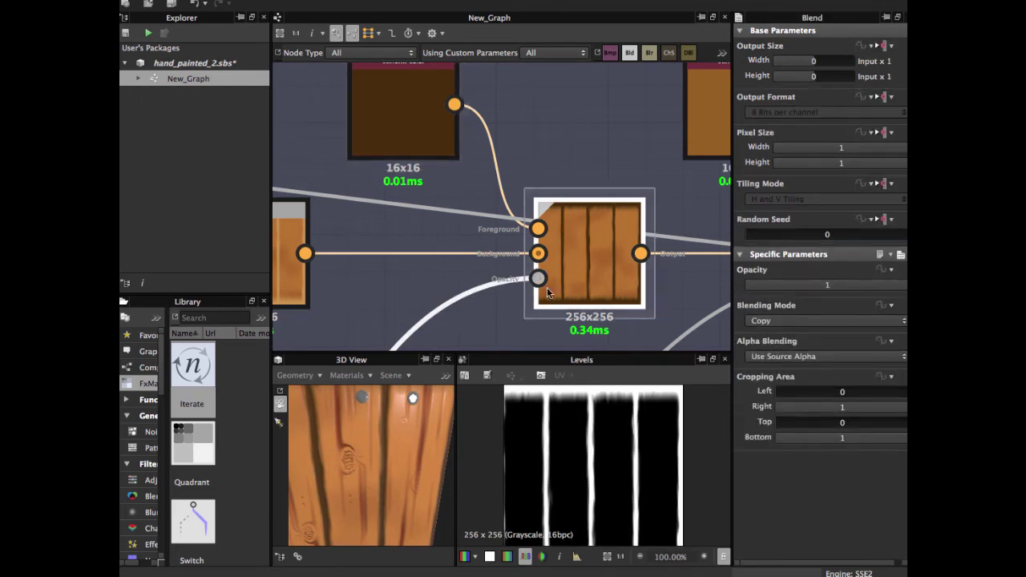
pyautogui.moveTo(538, 279); pyautogui.dragTo(522, 236, button='middle')
pyautogui.doubleClick(523, 210)
pyautogui.moveTo(415, 208); pyautogui.dragTo(357, 213, button='middle')
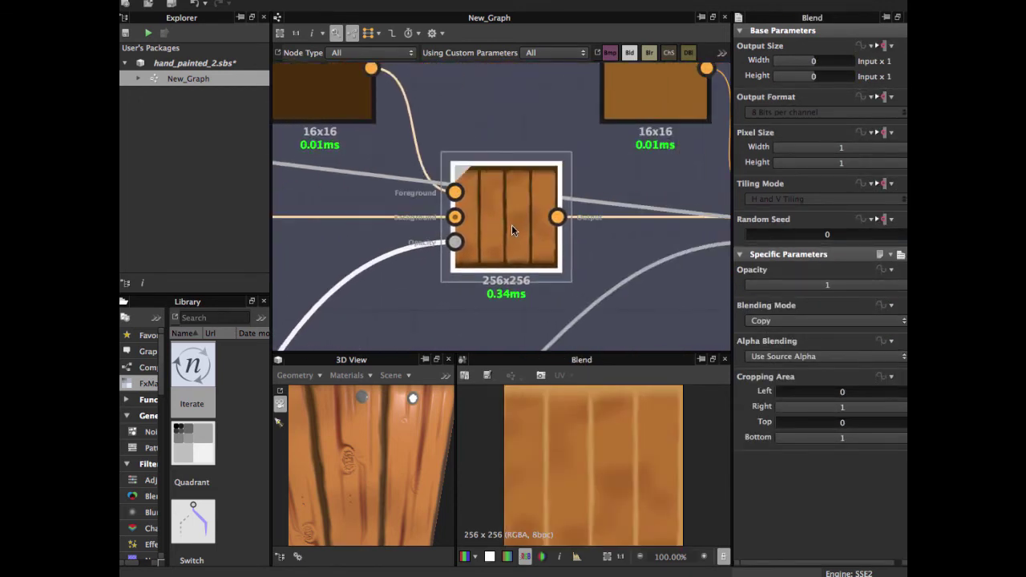
pyautogui.scroll(3, 588, 481)
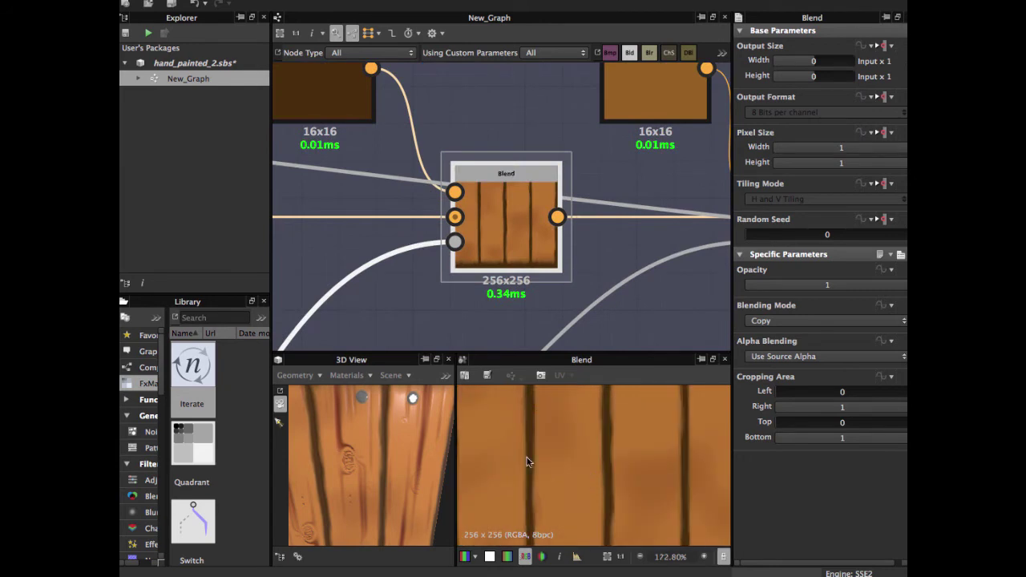
pyautogui.scroll(-2, 558, 293)
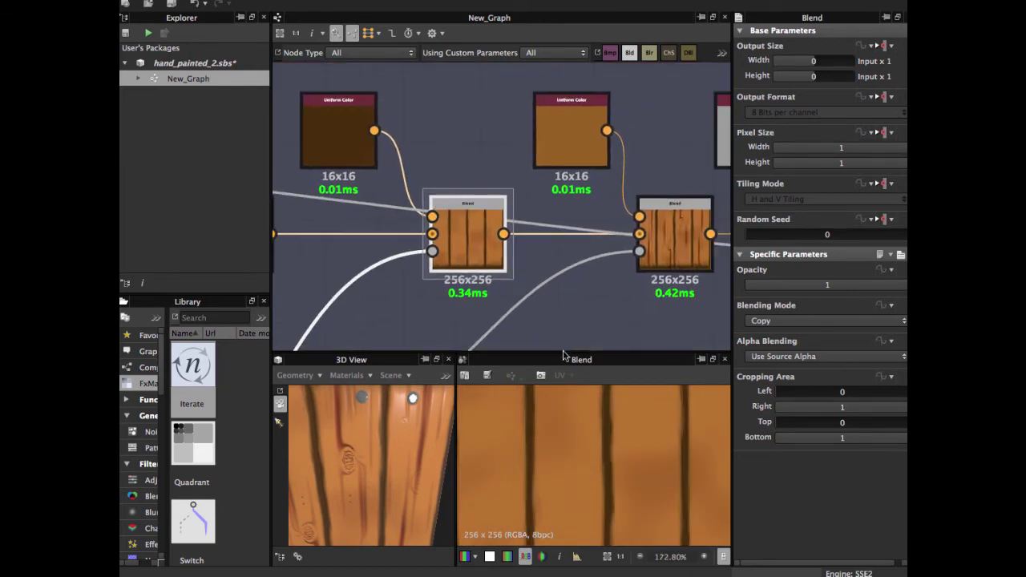
# Step: Preview the opacity input of the next Multiply Blend and trace it to the wood-grain Levels node
pyautogui.moveTo(498, 212); pyautogui.dragTo(431, 225, button='middle')
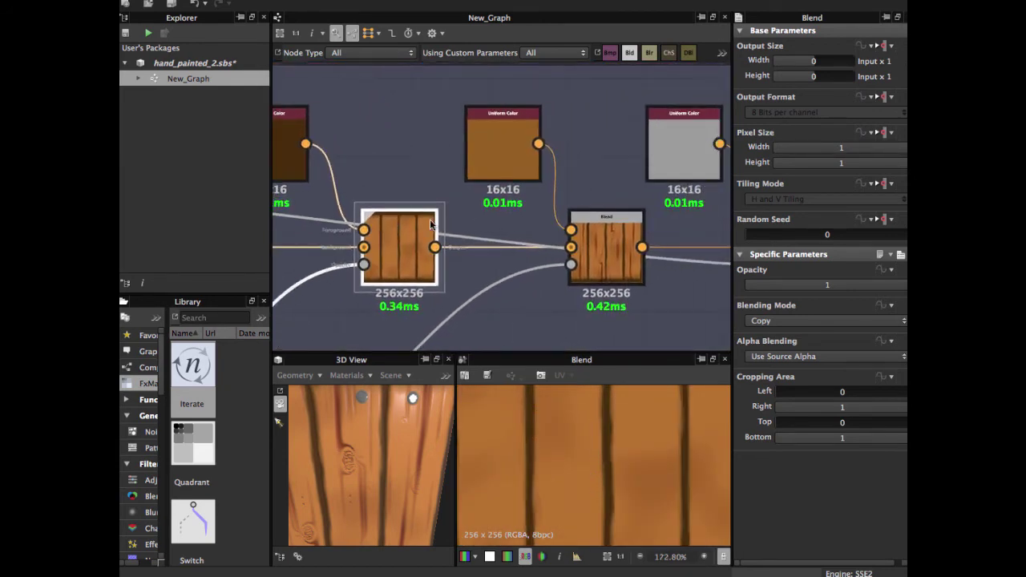
pyautogui.doubleClick(572, 266)
pyautogui.scroll(-3, 573, 265)
pyautogui.moveTo(511, 310); pyautogui.dragTo(550, 200, button='middle')
pyautogui.scroll(-2, 550, 199)
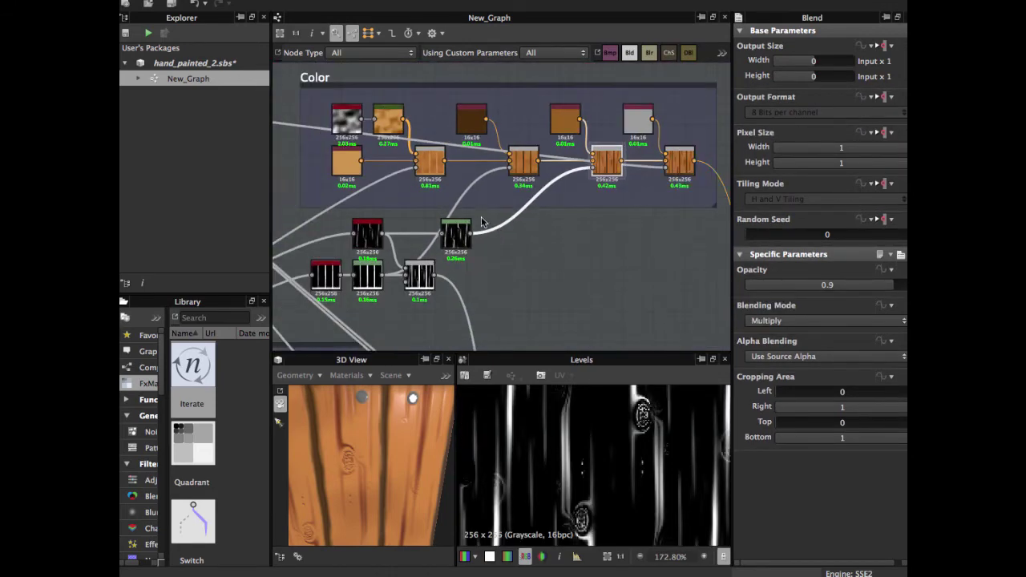
pyautogui.scroll(8, 483, 224)
pyautogui.click(492, 227)
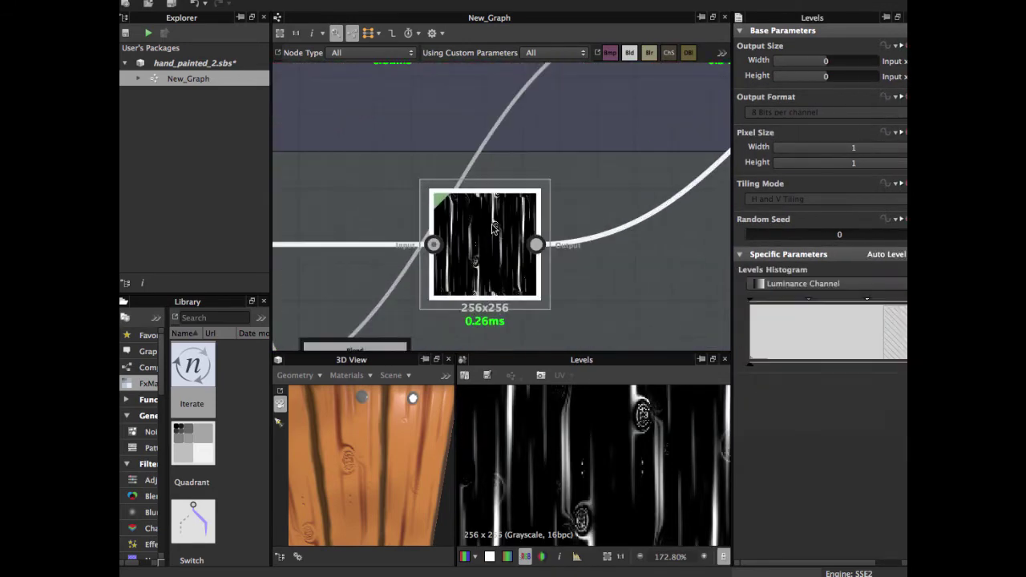
# Step: Preview the Invert Grayscale instance feeding the wood-grain Levels node and follow its input connection upstream
pyautogui.scroll(-3, 492, 229)
pyautogui.moveTo(476, 225); pyautogui.dragTo(603, 212, button='middle')
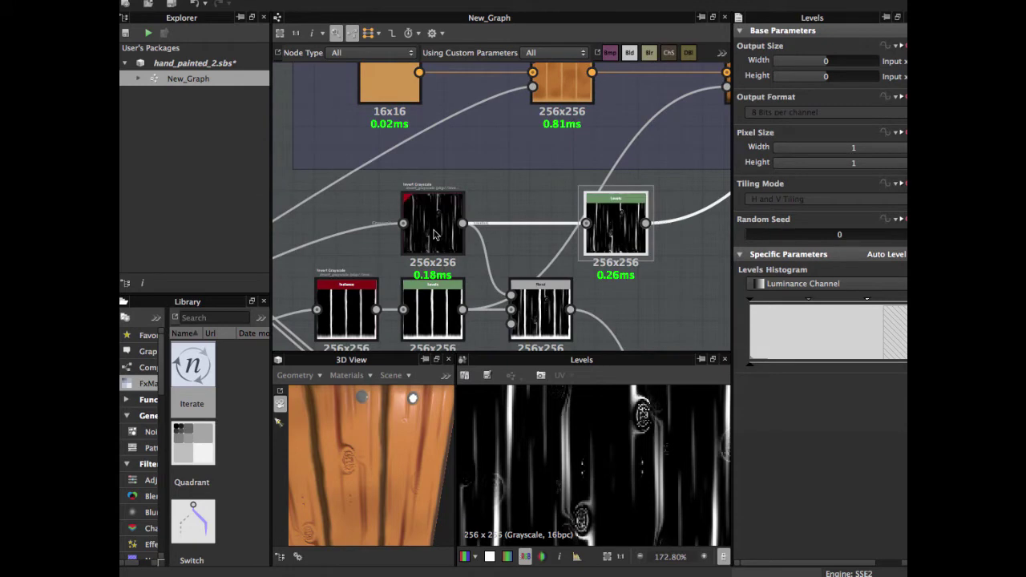
pyautogui.click(434, 234)
pyautogui.scroll(4, 434, 234)
pyautogui.scroll(-4, 433, 234)
pyautogui.moveTo(434, 235); pyautogui.dragTo(346, 239, button='middle')
pyautogui.moveTo(460, 205); pyautogui.dragTo(632, 189, button='middle')
pyautogui.scroll(-3, 513, 223)
pyautogui.moveTo(331, 171); pyautogui.dragTo(428, 171, button='middle')
# Step: Return to the wood-grain Levels node and preview its mask for comparison with the inverted input
pyautogui.moveTo(496, 221)
pyautogui.mouseDown(button='middle')
pyautogui.moveTo(414, 247)
pyautogui.moveTo(287, 267)
pyautogui.mouseUp(button='middle')
pyautogui.moveTo(483, 216); pyautogui.dragTo(352, 214, button='middle')
pyautogui.scroll(3, 609, 197)
pyautogui.moveTo(609, 197); pyautogui.dragTo(333, 278, button='middle')
pyautogui.scroll(3, 456, 238)
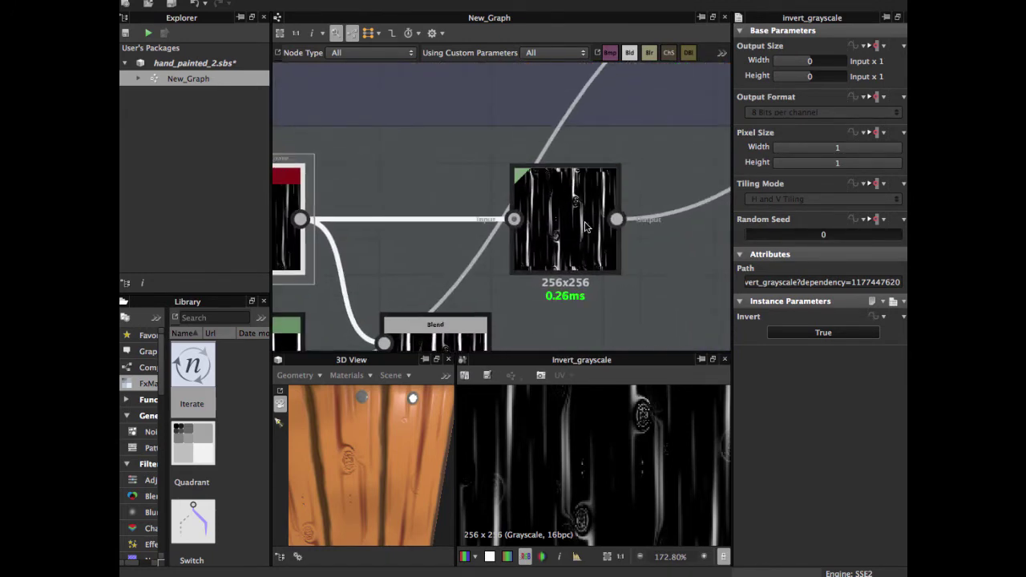
pyautogui.doubleClick(584, 223)
# Step: Follow the wood-grain mask to the Multiply Blend in the Color frame, preview it and check its brown foreground and opacity
pyautogui.scroll(-2, 585, 222)
pyautogui.moveTo(672, 204); pyautogui.dragTo(459, 249, button='middle')
pyautogui.moveTo(573, 185); pyautogui.dragTo(393, 278, button='middle')
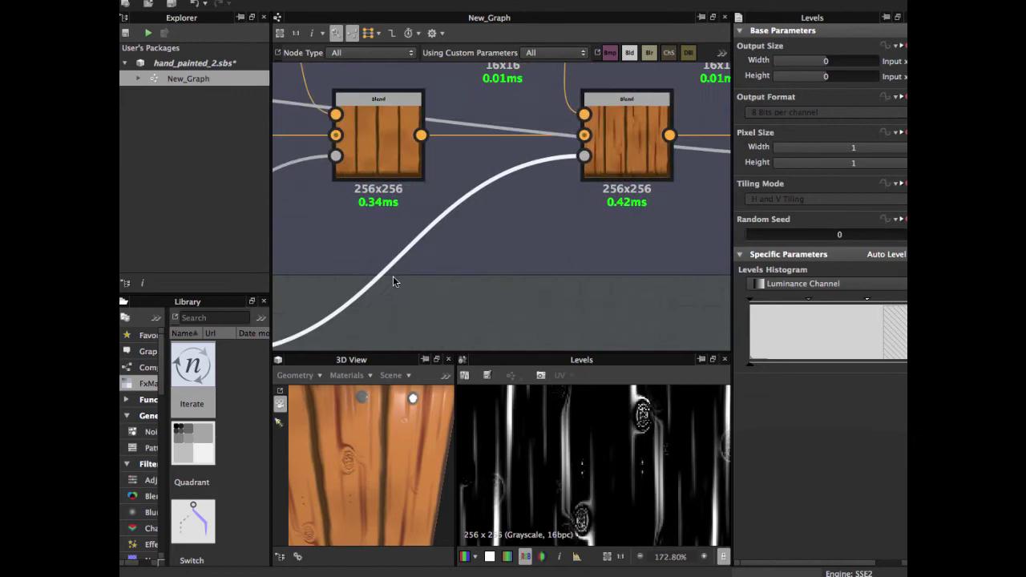
pyautogui.moveTo(535, 208); pyautogui.dragTo(453, 246, button='middle')
pyautogui.doubleClick(529, 191)
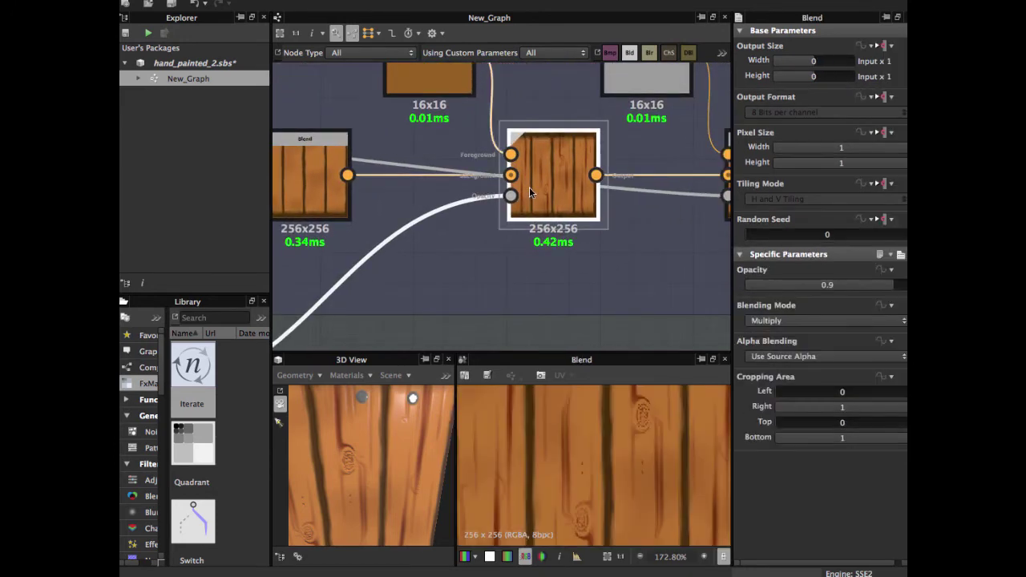
pyautogui.moveTo(529, 187); pyautogui.dragTo(483, 286, button='middle')
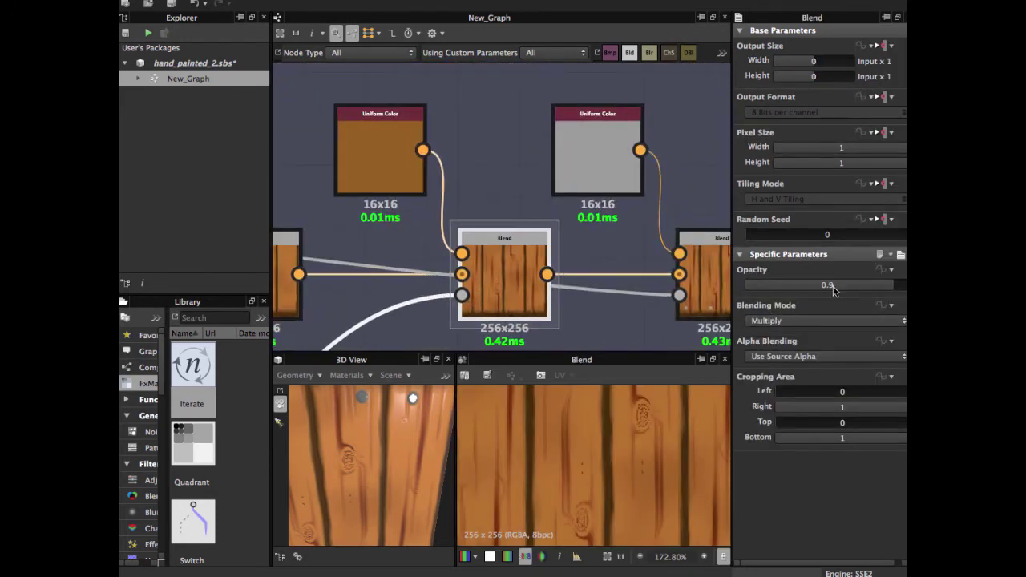
# Step: Preview the last Blend in the Color frame, which adds the gray nails over the planks
pyautogui.scroll(-1, 522, 249)
pyautogui.moveTo(658, 270); pyautogui.dragTo(501, 247, button='middle')
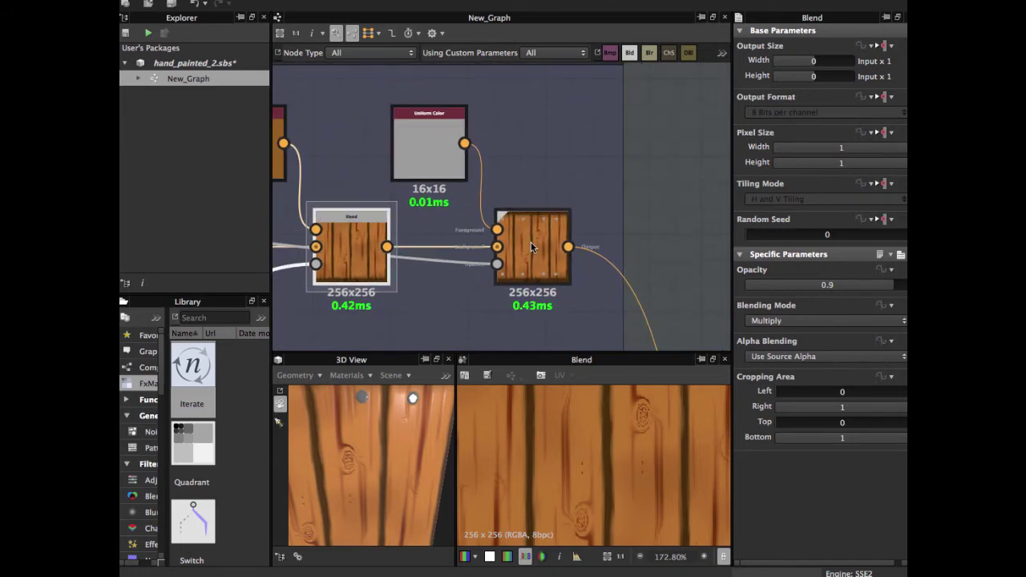
pyautogui.doubleClick(530, 241)
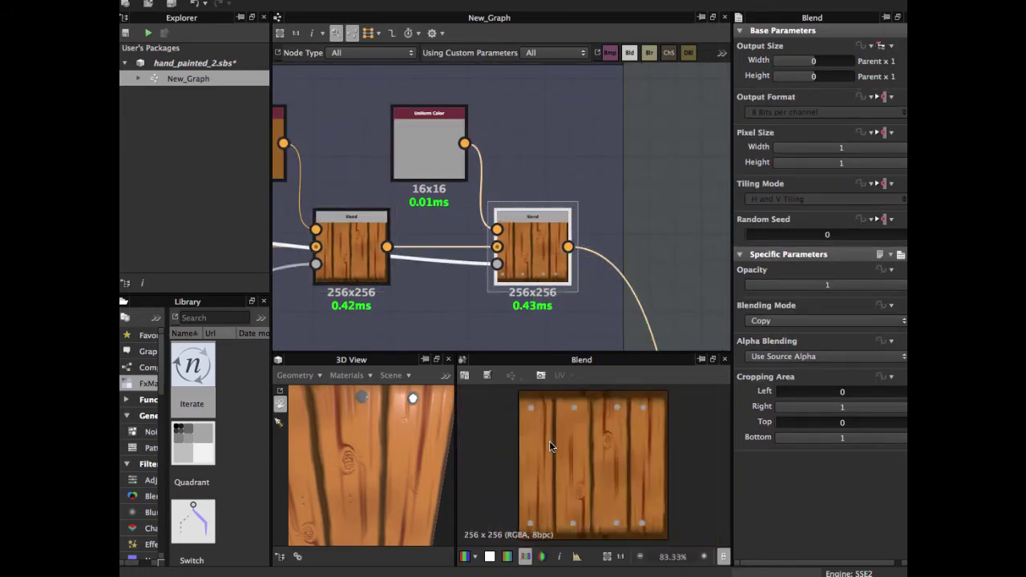
pyautogui.scroll(2, 495, 290)
# Step: Preview the last color Blend's opacity mask and trace it back to the Add (Linear Dodge) Blend of the nails
pyautogui.doubleClick(498, 256)
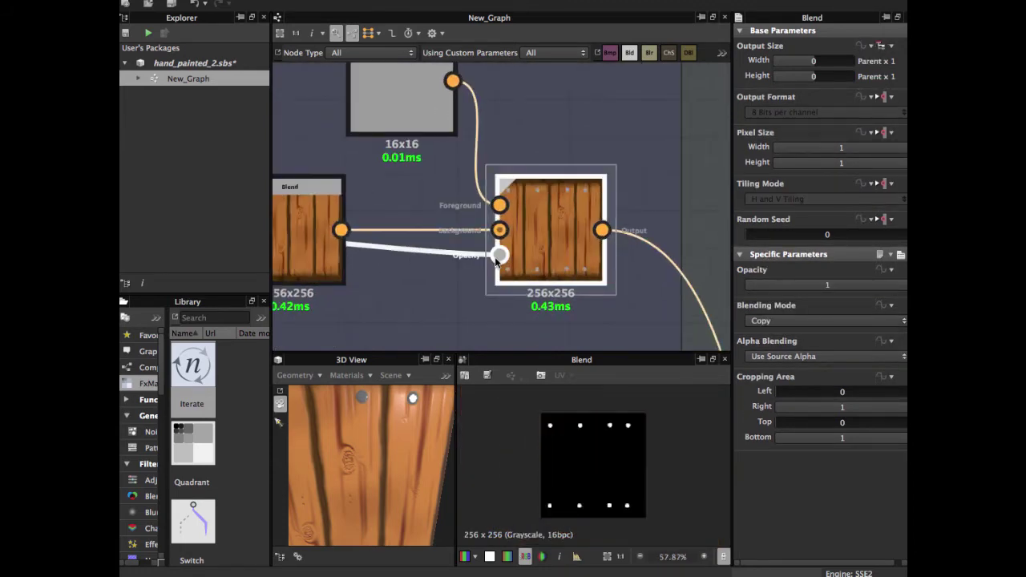
pyautogui.scroll(-2, 497, 262)
pyautogui.moveTo(345, 227); pyautogui.dragTo(694, 245, button='middle')
pyautogui.moveTo(292, 192); pyautogui.dragTo(554, 210, button='middle')
pyautogui.moveTo(323, 221); pyautogui.dragTo(550, 220, button='middle')
pyautogui.moveTo(344, 202); pyautogui.dragTo(550, 208, button='middle')
pyautogui.moveTo(357, 218); pyautogui.dragTo(524, 235, button='middle')
pyautogui.click(392, 230)
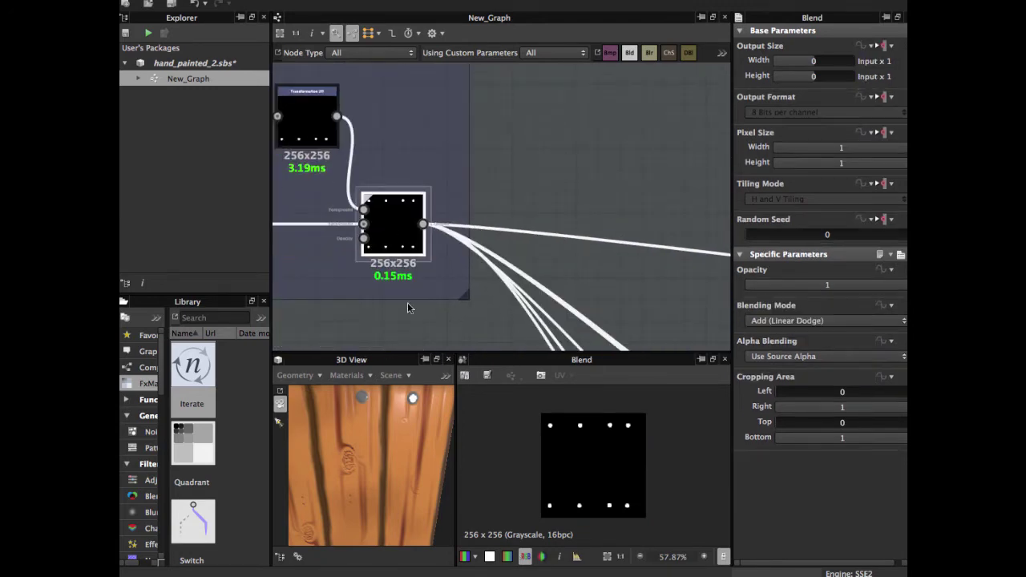
# Step: Return to the last Blend in the Color frame and compare its gray Uniform Color foreground with the blended result
pyautogui.moveTo(515, 195); pyautogui.dragTo(353, 223, button='middle')
pyautogui.moveTo(566, 235); pyautogui.dragTo(358, 226, button='middle')
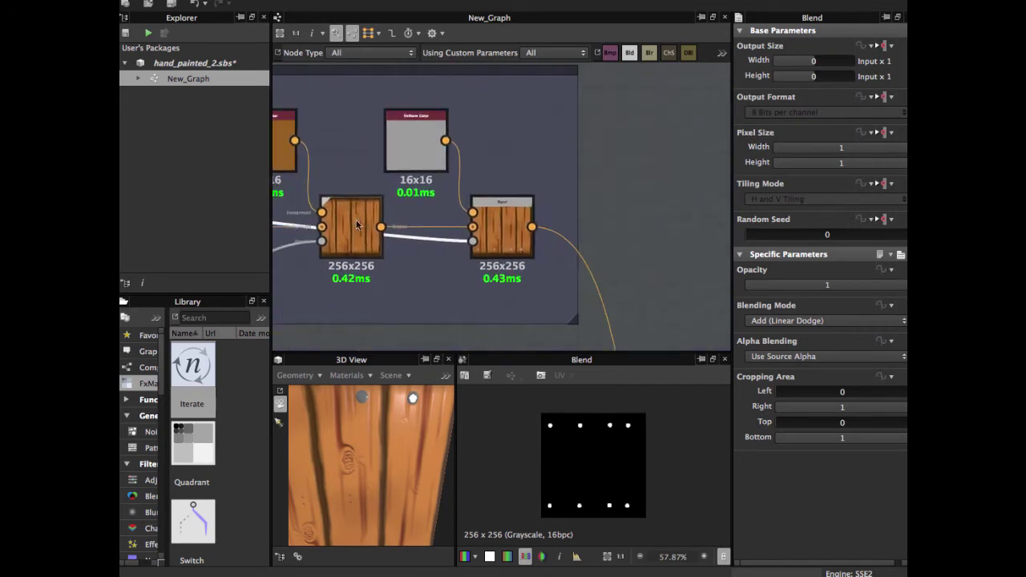
pyautogui.click(485, 231)
pyautogui.scroll(2, 485, 230)
pyautogui.scroll(2, 485, 229)
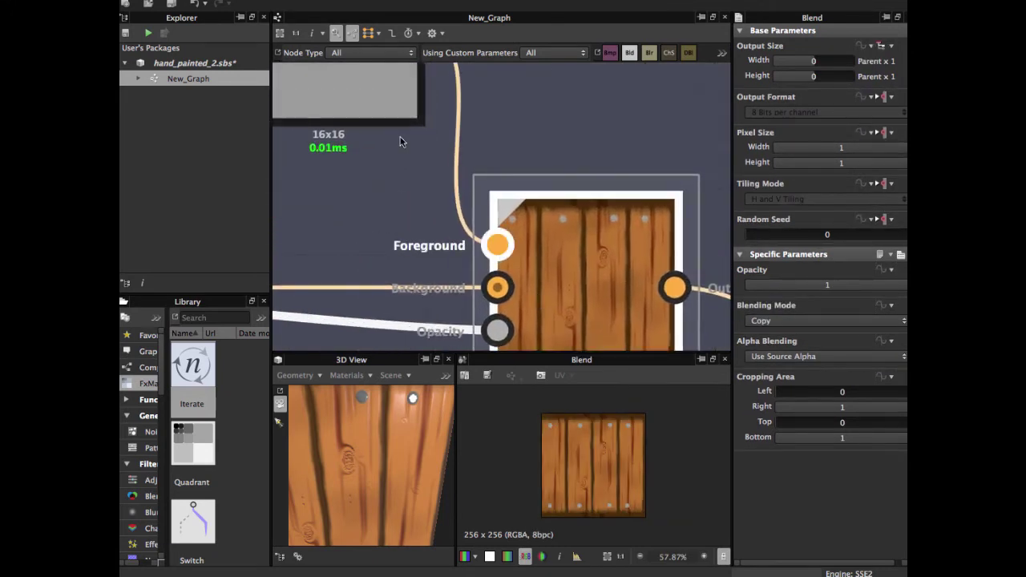
pyautogui.click(401, 140)
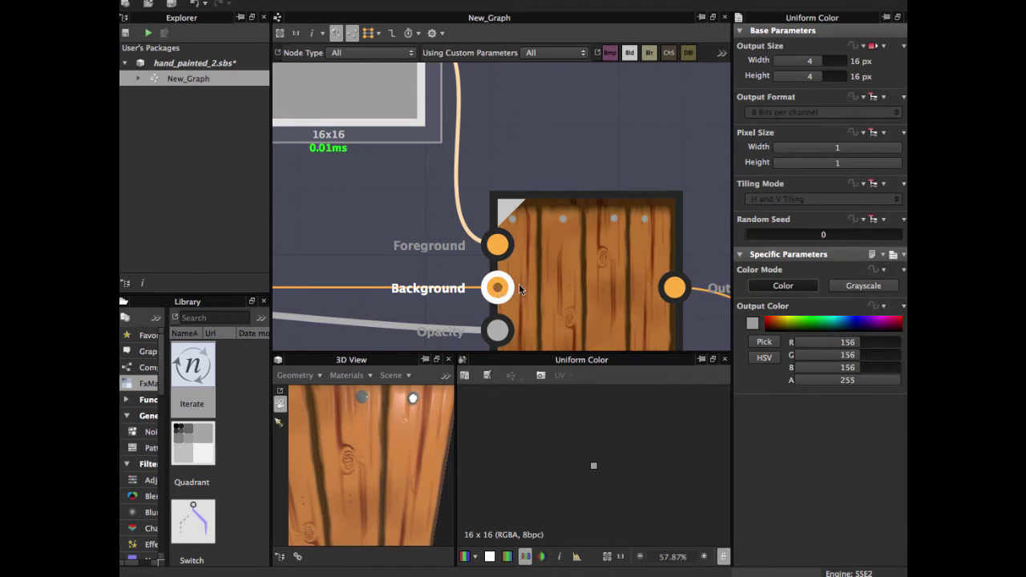
pyautogui.moveTo(520, 289); pyautogui.dragTo(529, 243, button='middle')
pyautogui.click(593, 273)
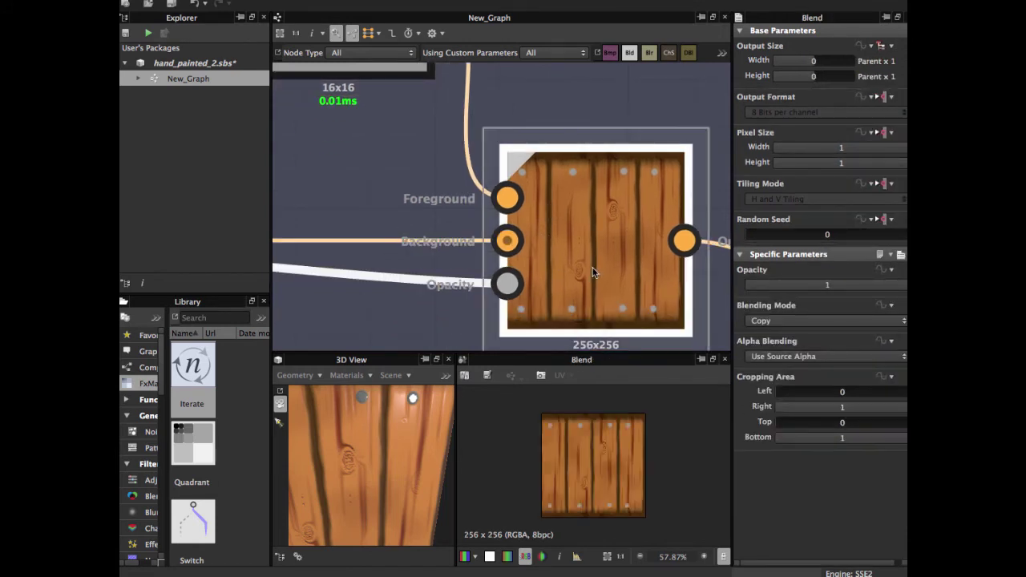
# Step: Follow the finished color chain to the Base Color output node and preview it
pyautogui.scroll(-2, 593, 273)
pyautogui.scroll(-2, 485, 287)
pyautogui.moveTo(636, 316)
pyautogui.mouseDown(button='middle')
pyautogui.moveTo(416, 208)
pyautogui.moveTo(436, 106)
pyautogui.mouseUp(button='middle')
pyautogui.scroll(-3, 417, 210)
pyautogui.moveTo(447, 300); pyautogui.dragTo(430, 187, button='middle')
pyautogui.moveTo(483, 281)
pyautogui.mouseDown(button='middle')
pyautogui.moveTo(479, 223)
pyautogui.moveTo(428, 282)
pyautogui.mouseUp(button='middle')
pyautogui.scroll(1, 478, 225)
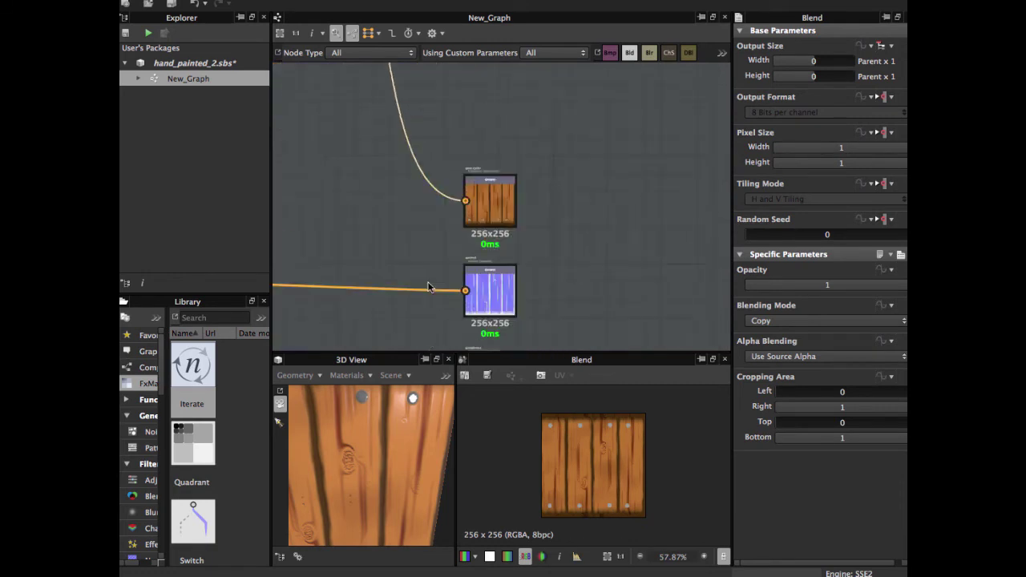
pyautogui.scroll(3, 471, 220)
pyautogui.click(495, 207)
pyautogui.scroll(1, 563, 461)
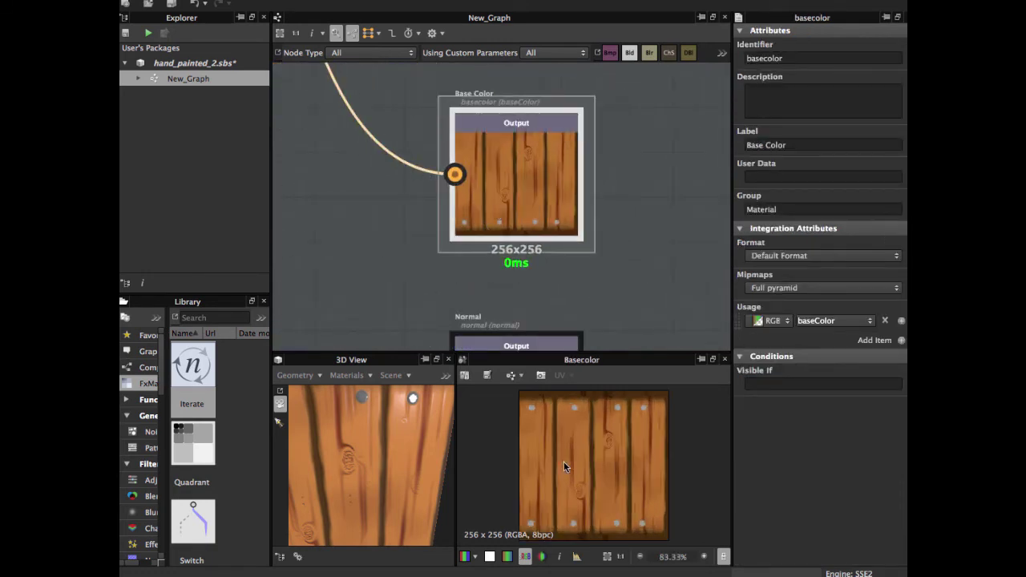
# Step: Preview the Roughness output node and trace its connection back to the Roughness frame
pyautogui.scroll(-6, 475, 233)
pyautogui.moveTo(428, 259); pyautogui.dragTo(489, 153, button='middle')
pyautogui.moveTo(489, 214); pyautogui.dragTo(515, 152, button='middle')
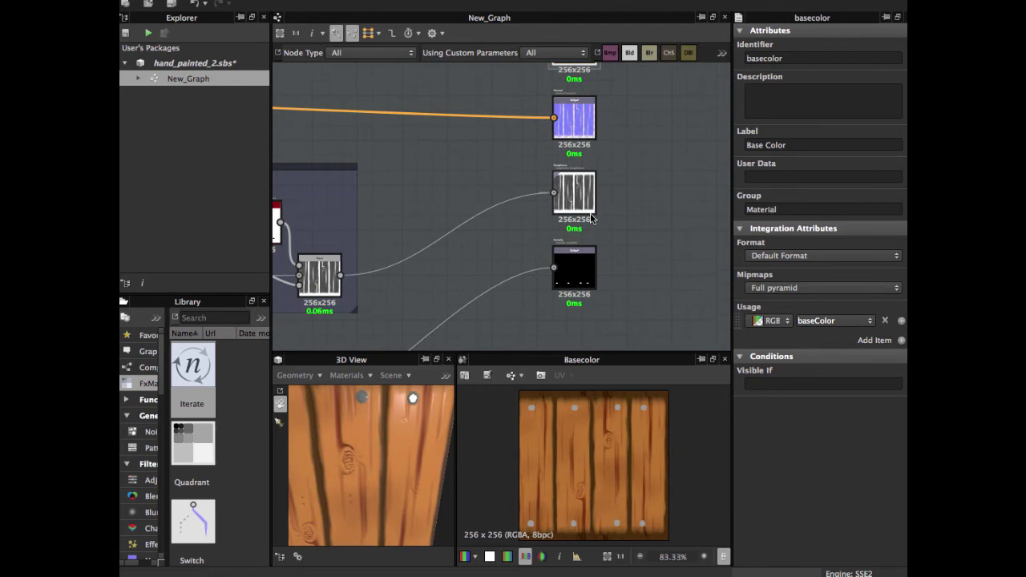
pyautogui.click(590, 210)
pyautogui.moveTo(336, 241); pyautogui.dragTo(409, 248, button='middle')
pyautogui.moveTo(289, 233); pyautogui.dragTo(427, 251, button='middle')
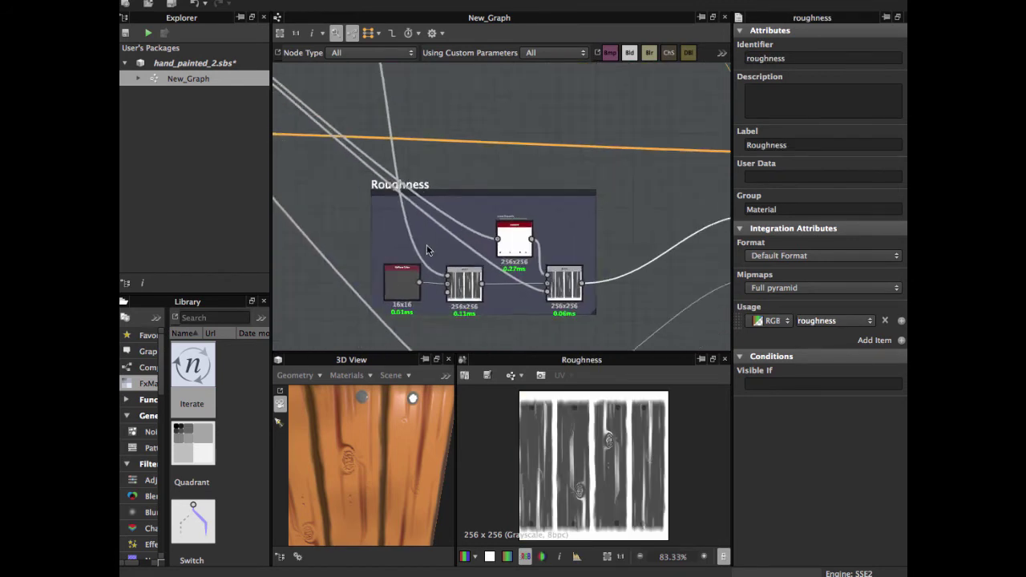
# Step: Preview the gray Uniform Color node that starts the Roughness frame and check its effect on the 3D planks
pyautogui.moveTo(377, 228); pyautogui.dragTo(464, 224, button='middle')
pyautogui.scroll(-2, 463, 224)
pyautogui.scroll(4, 462, 237)
pyautogui.moveTo(506, 288); pyautogui.dragTo(478, 257, button='middle')
pyautogui.scroll(4, 484, 266)
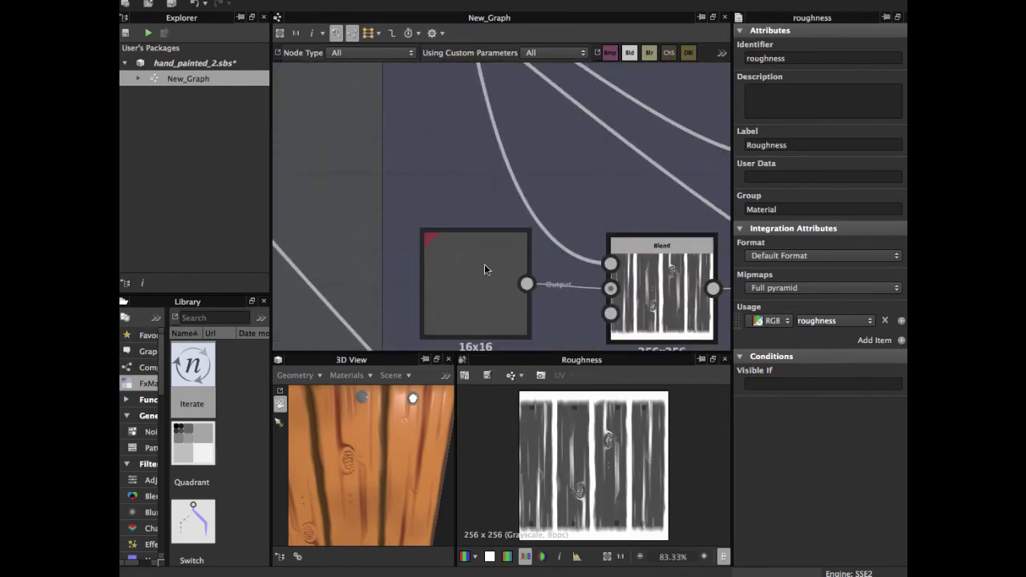
pyautogui.click(484, 269)
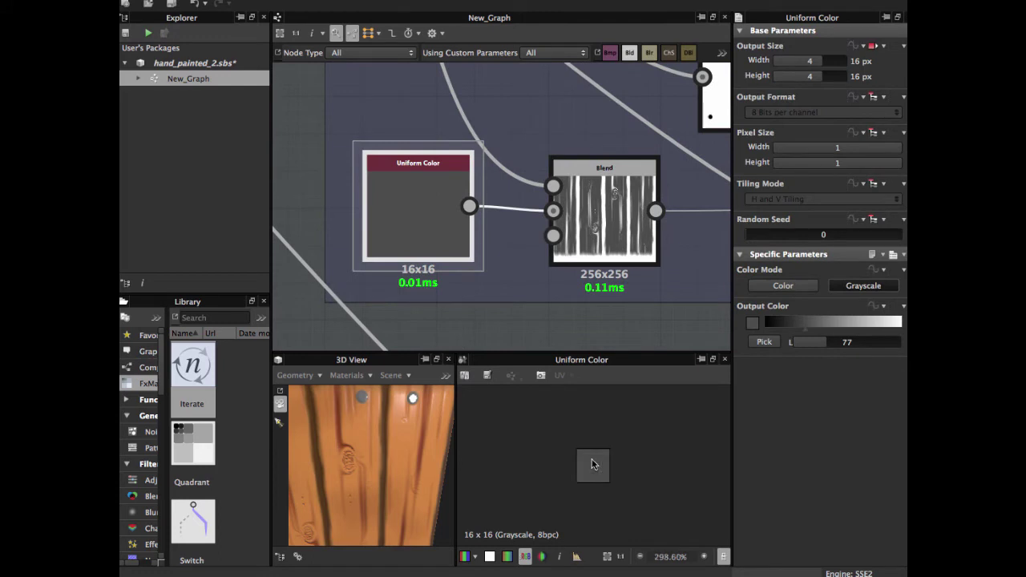
pyautogui.scroll(3, 591, 463)
pyautogui.moveTo(474, 201); pyautogui.dragTo(467, 210, button='middle')
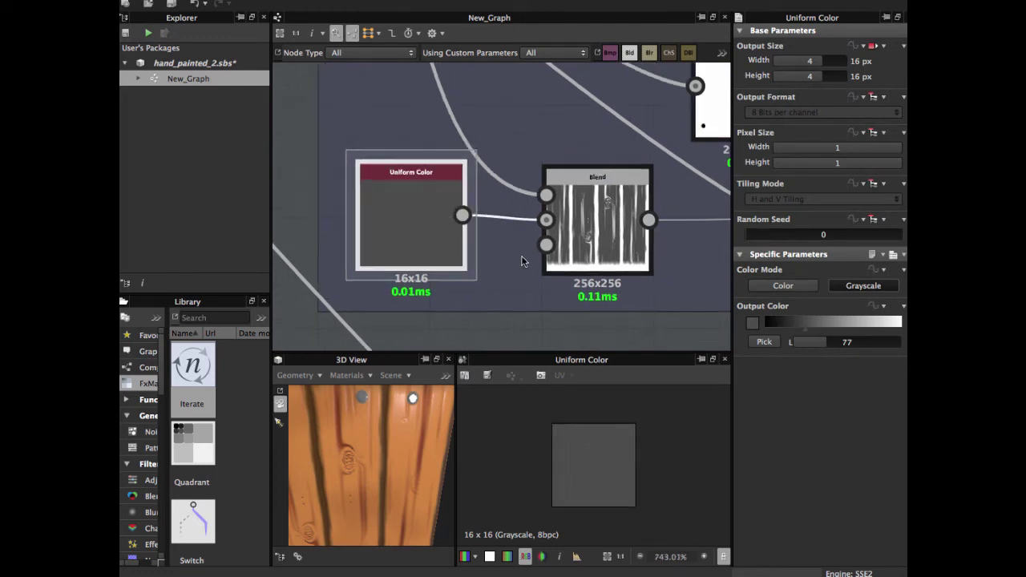
pyautogui.moveTo(532, 243); pyautogui.dragTo(491, 279, button='middle')
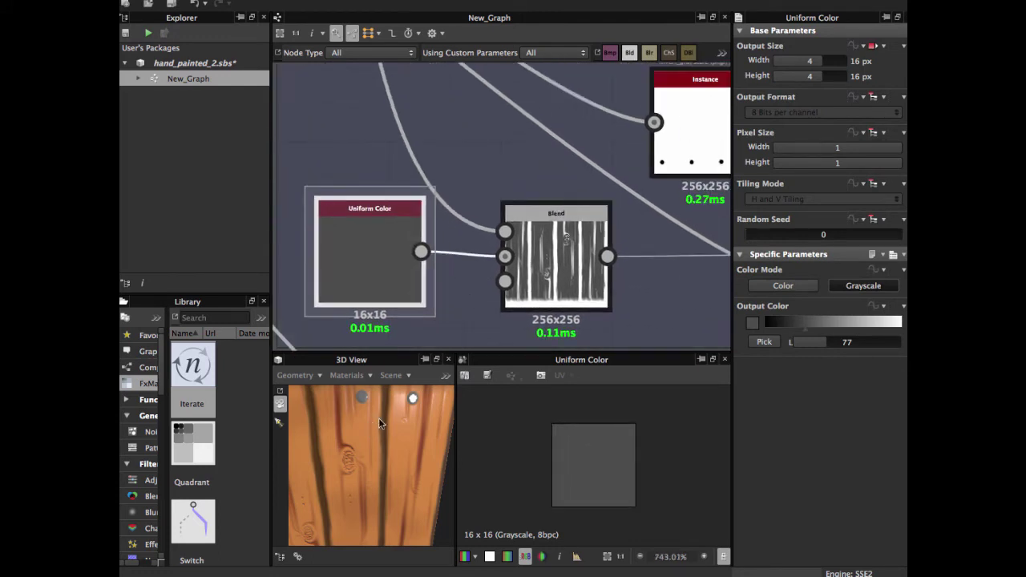
pyautogui.moveTo(380, 419); pyautogui.dragTo(391, 410)
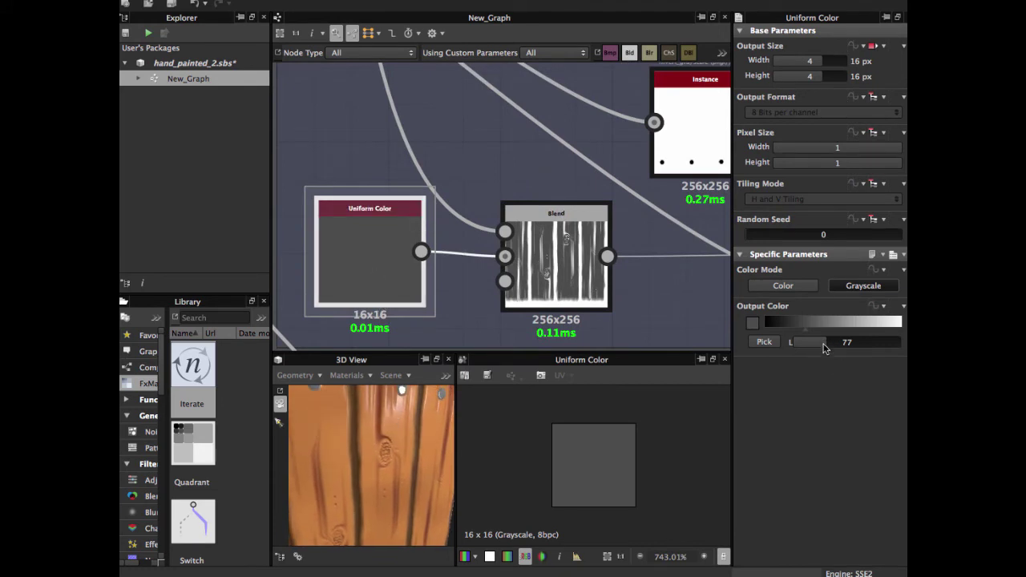
# Step: Darken the roughness Uniform Color to 39 and inspect the planks in an enlarged 3D view
pyautogui.moveTo(823, 347); pyautogui.dragTo(813, 347)
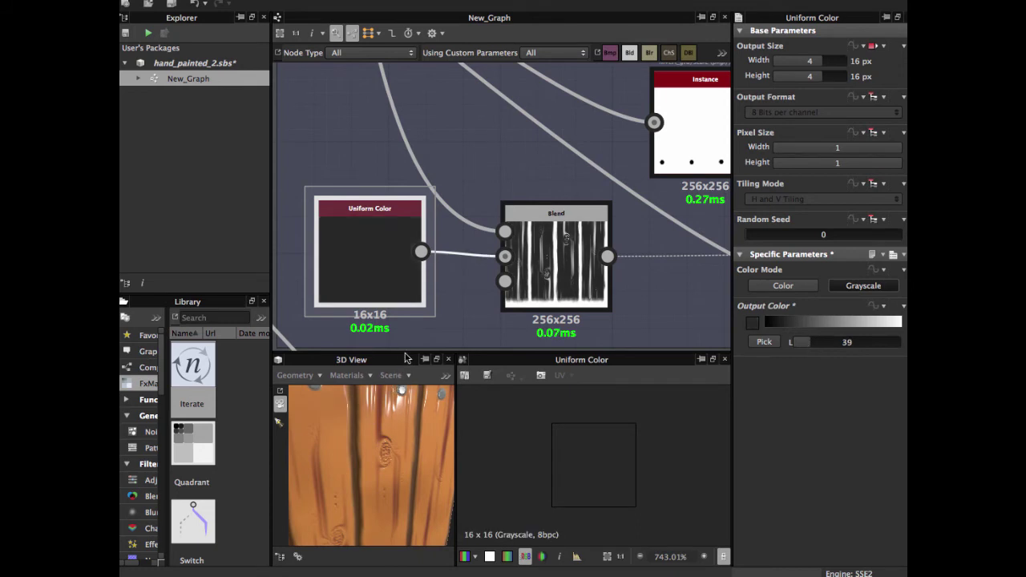
pyautogui.moveTo(405, 352); pyautogui.dragTo(405, 268)
pyautogui.moveTo(403, 393); pyautogui.dragTo(402, 344)
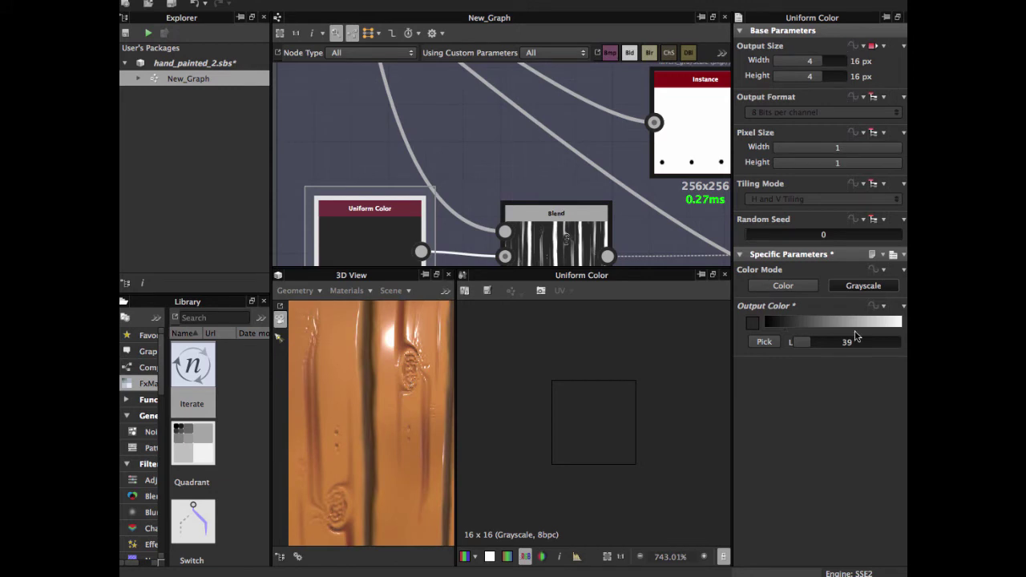
# Step: Try a pure black roughness Uniform Color of 0 and inspect the gloss on the 3D planks
pyautogui.moveTo(803, 344); pyautogui.dragTo(791, 343)
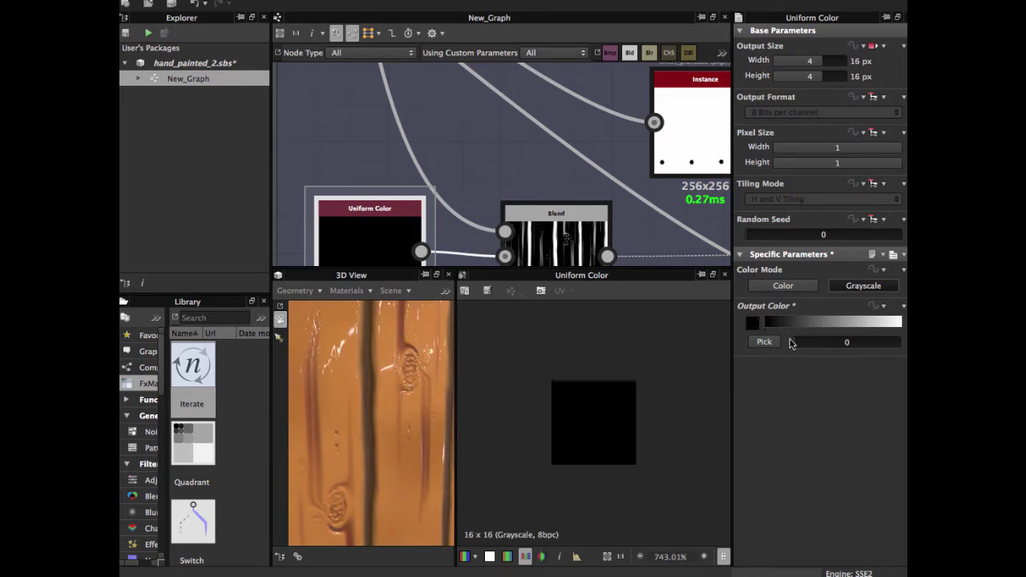
pyautogui.scroll(-3, 373, 402)
pyautogui.moveTo(380, 411); pyautogui.dragTo(385, 388)
# Step: Try a pure white roughness Uniform Color of 255 on the 3D planks, and undo the last two color changes
pyautogui.moveTo(798, 344); pyautogui.dragTo(902, 343)
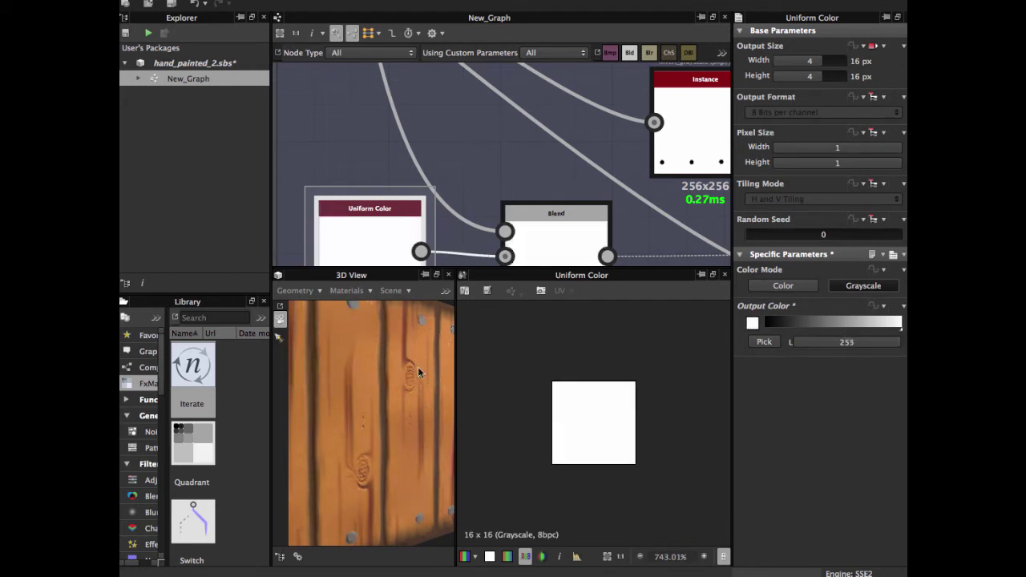
pyautogui.scroll(-5, 417, 374)
pyautogui.moveTo(395, 392); pyautogui.dragTo(423, 416)
pyautogui.scroll(5, 352, 417)
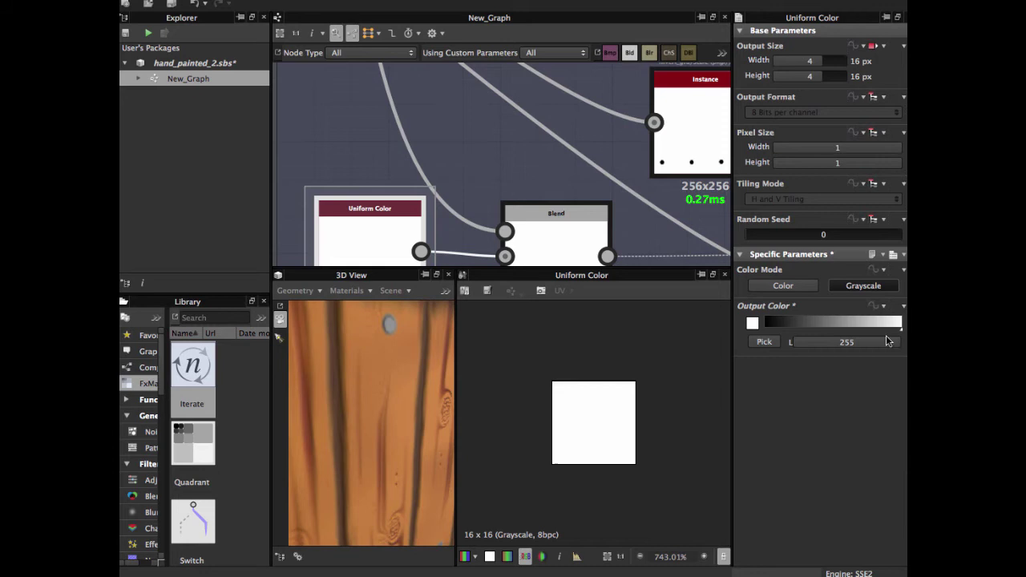
pyautogui.press('super+z')
pyautogui.press('super+z')
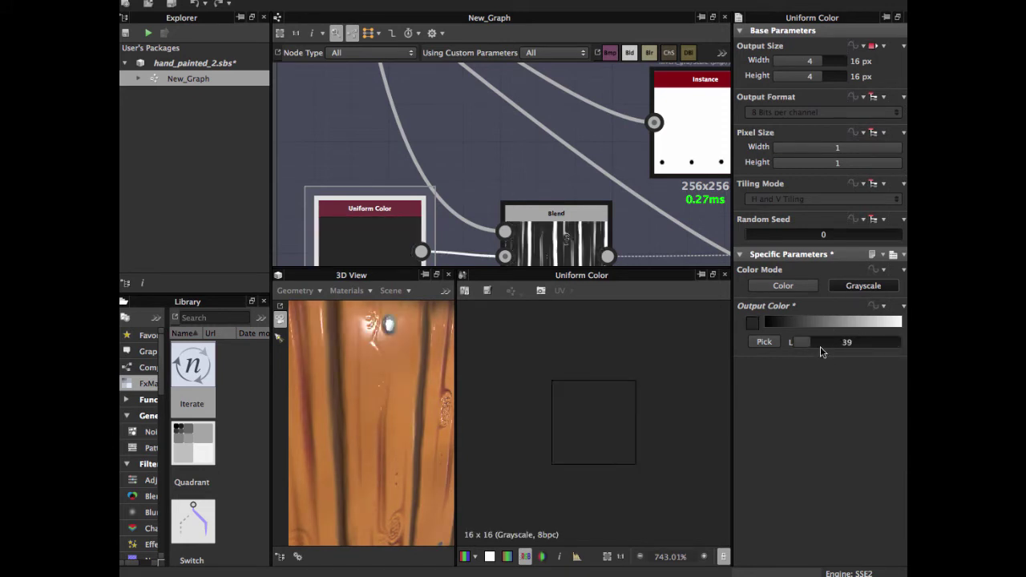
# Step: Set the roughness Uniform Color's grayscale output to 64 and inspect the planks from another angle
pyautogui.moveTo(336, 407); pyautogui.dragTo(452, 391)
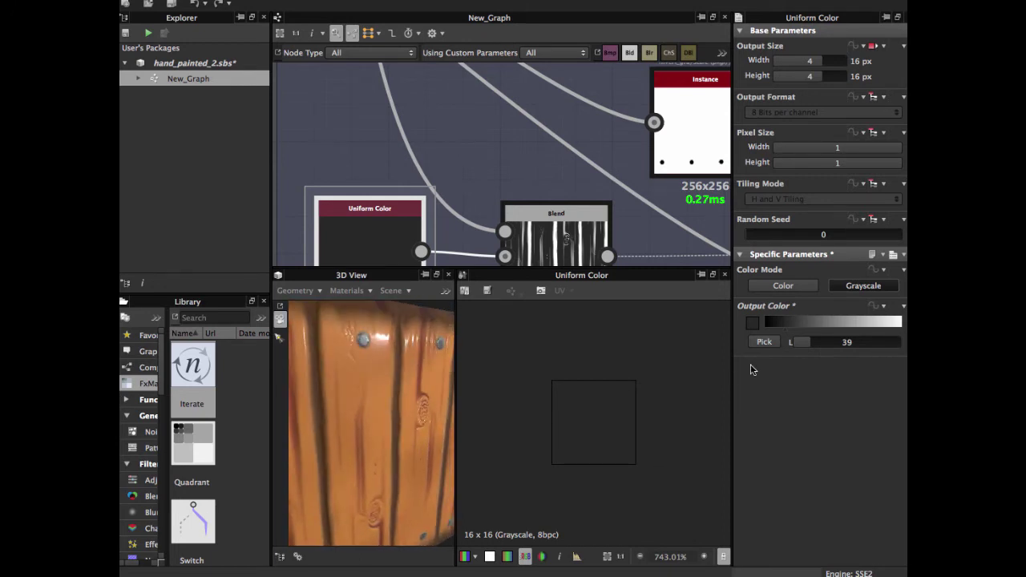
pyautogui.moveTo(812, 348); pyautogui.dragTo(814, 349)
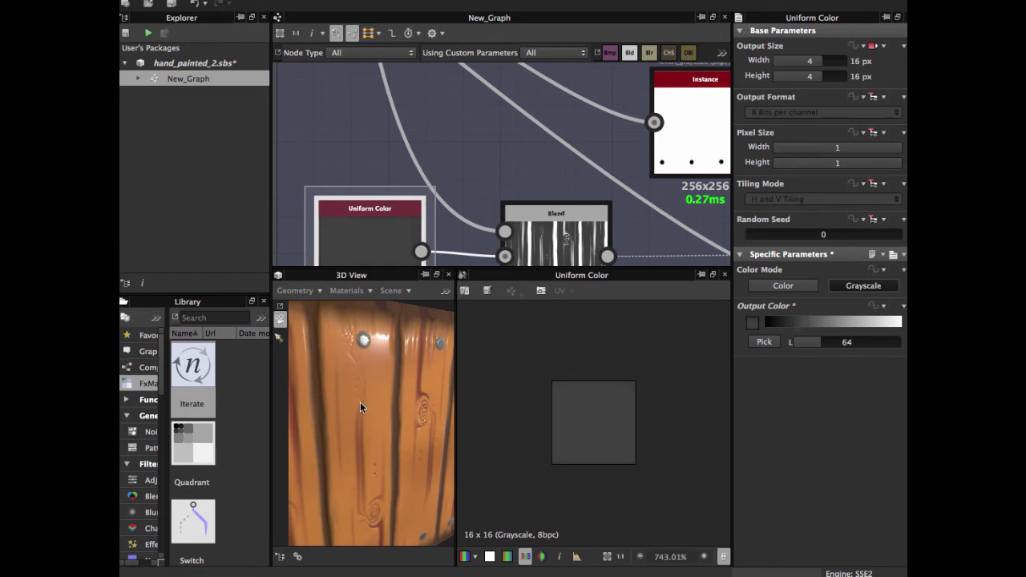
pyautogui.moveTo(360, 407); pyautogui.dragTo(361, 312)
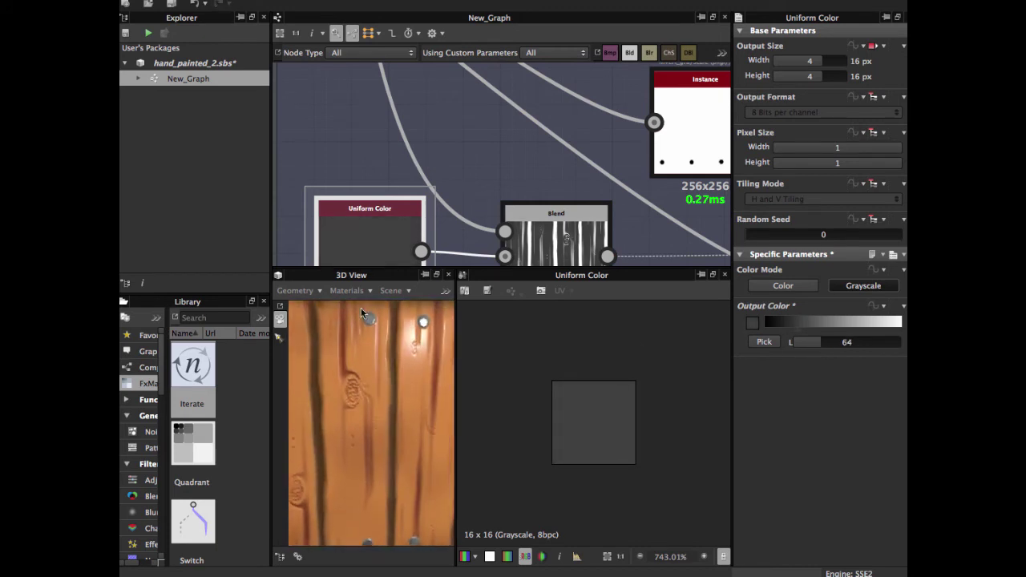
# Step: Preview the first Blend in the Roughness frame and fit its whole grayscale result in the 2D view
pyautogui.scroll(-2, 501, 179)
pyautogui.moveTo(501, 208); pyautogui.dragTo(486, 149, button='middle')
pyautogui.click(524, 179)
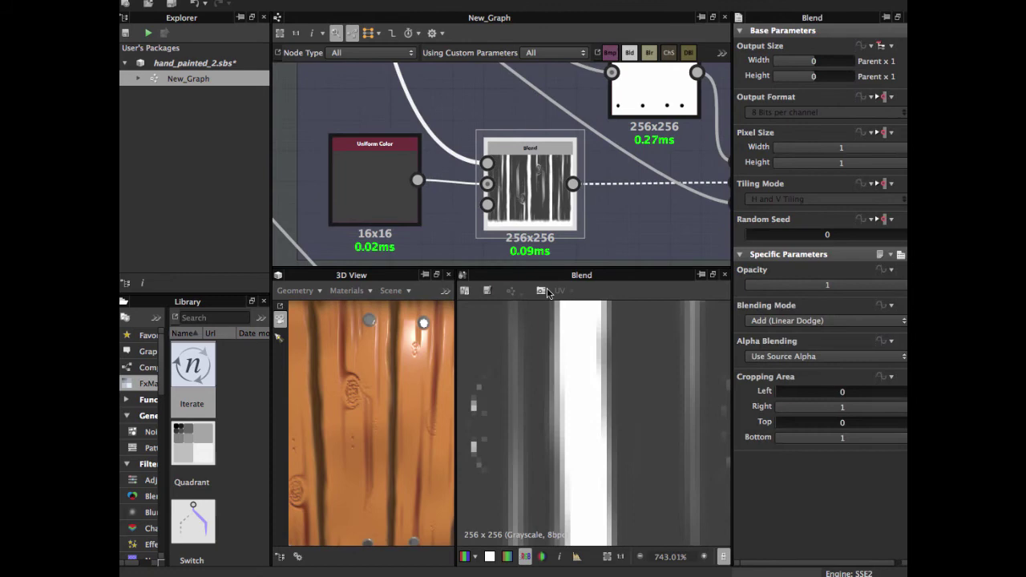
pyautogui.scroll(-3, 568, 411)
pyautogui.scroll(-2, 564, 385)
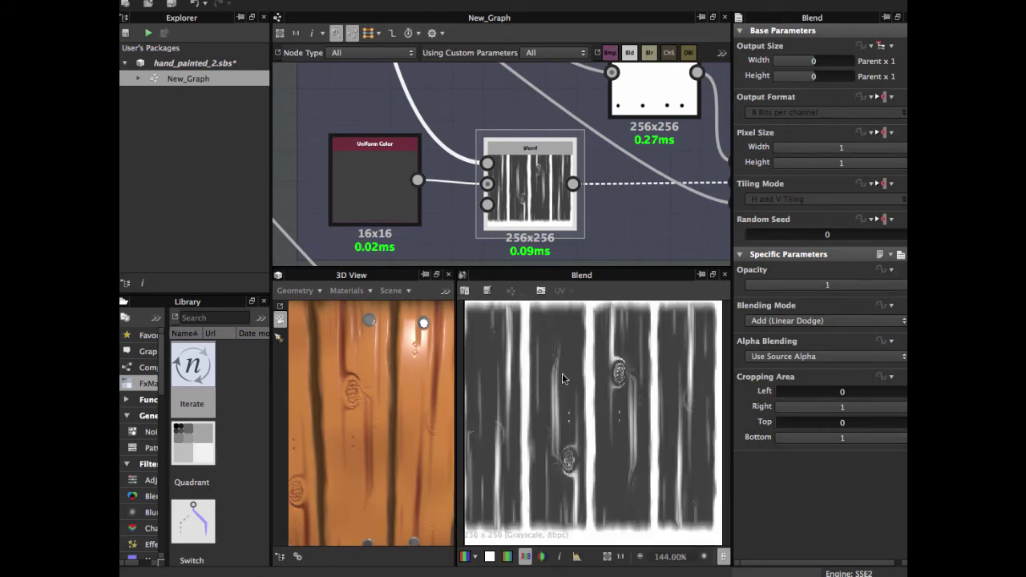
pyautogui.moveTo(632, 240); pyautogui.dragTo(631, 273, button='middle')
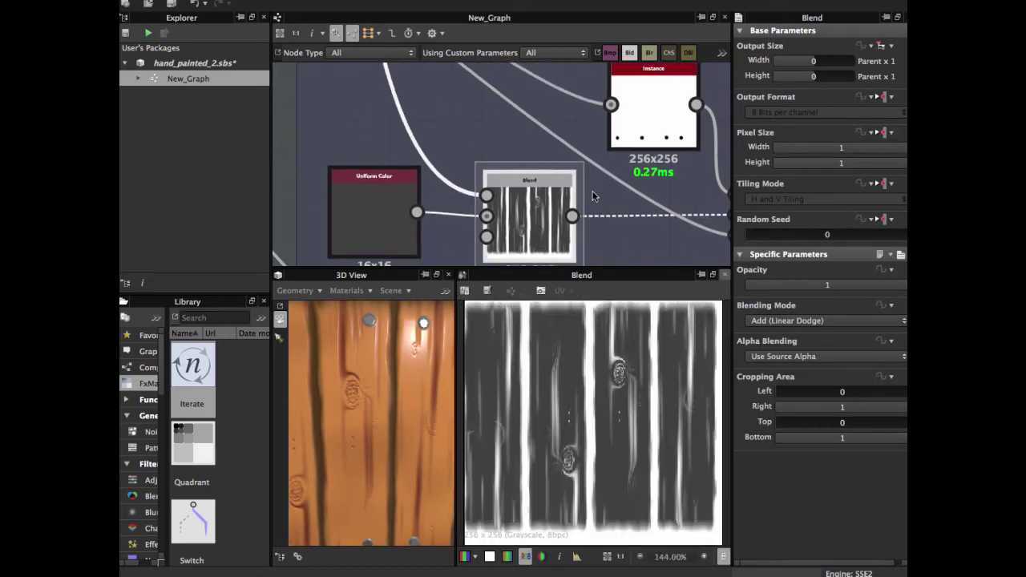
# Step: Trace the first roughness Blend's foreground back to the Max (Lighten) Blend of plank gaps and grain, and preview it
pyautogui.moveTo(493, 133); pyautogui.dragTo(538, 192, button='middle')
pyautogui.scroll(-3, 537, 193)
pyautogui.moveTo(477, 87); pyautogui.dragTo(514, 196, button='middle')
pyautogui.moveTo(454, 71); pyautogui.dragTo(586, 280, button='middle')
pyautogui.click(523, 168)
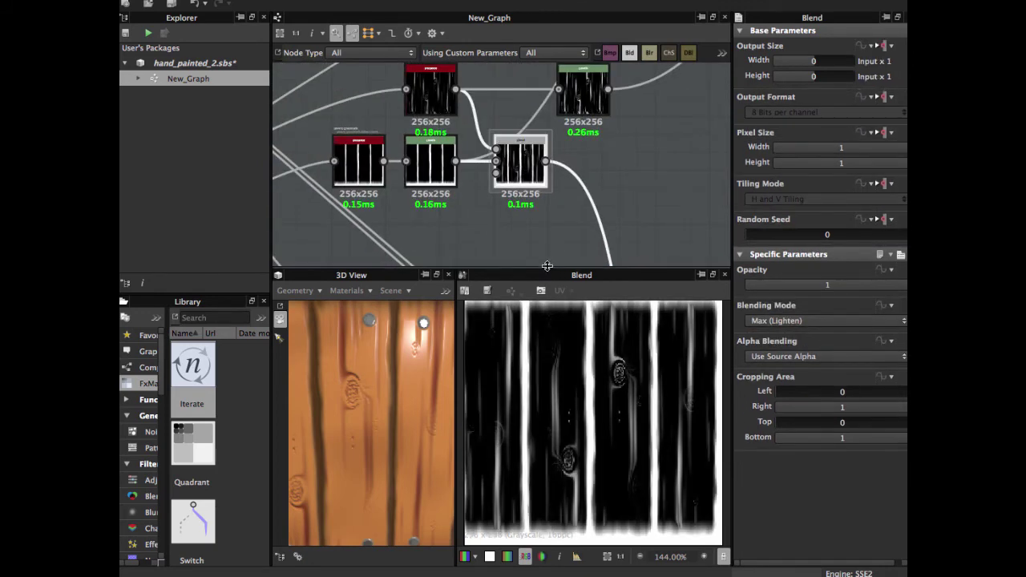
pyautogui.moveTo(547, 266); pyautogui.dragTo(546, 313)
pyautogui.scroll(4, 531, 267)
pyautogui.moveTo(524, 199); pyautogui.dragTo(525, 329, button='middle')
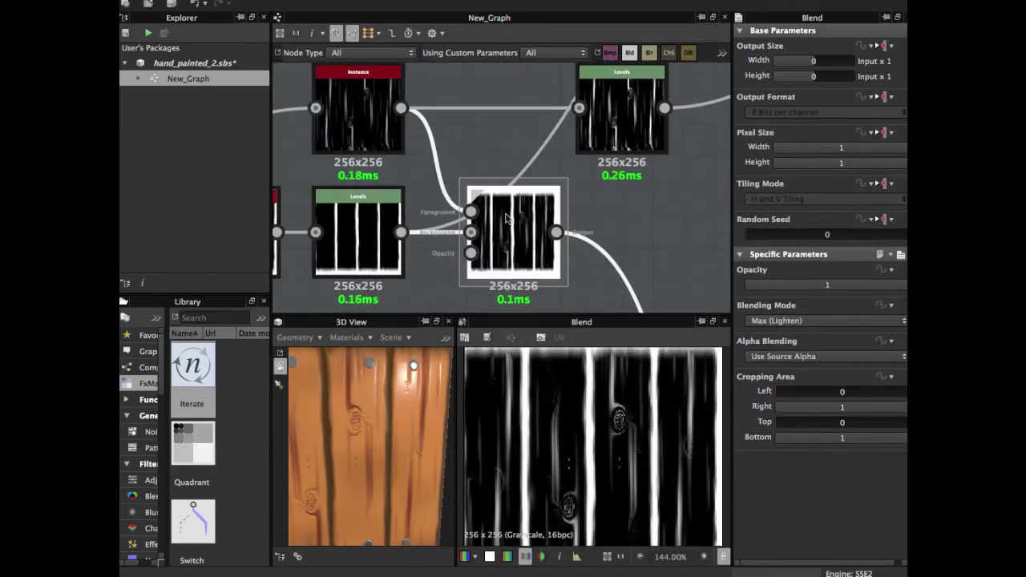
pyautogui.scroll(-3, 506, 214)
pyautogui.moveTo(472, 218)
pyautogui.mouseDown(button='middle')
pyautogui.moveTo(544, 229)
pyautogui.moveTo(474, 214)
pyautogui.mouseUp(button='middle')
pyautogui.scroll(-3, 544, 231)
pyautogui.scroll(1, 474, 213)
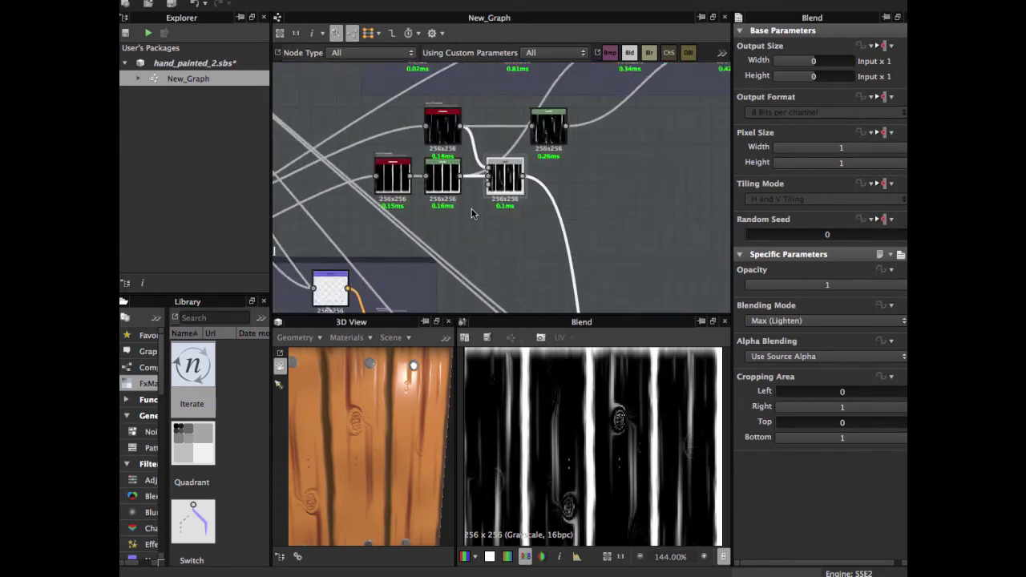
# Step: Return to the Roughness frame's first Blend, preview it and check its blending mode
pyautogui.scroll(2, 538, 263)
pyautogui.moveTo(581, 300); pyautogui.dragTo(462, 107, button='middle')
pyautogui.scroll(-2, 511, 244)
pyautogui.moveTo(511, 248); pyautogui.dragTo(449, 93, button='middle')
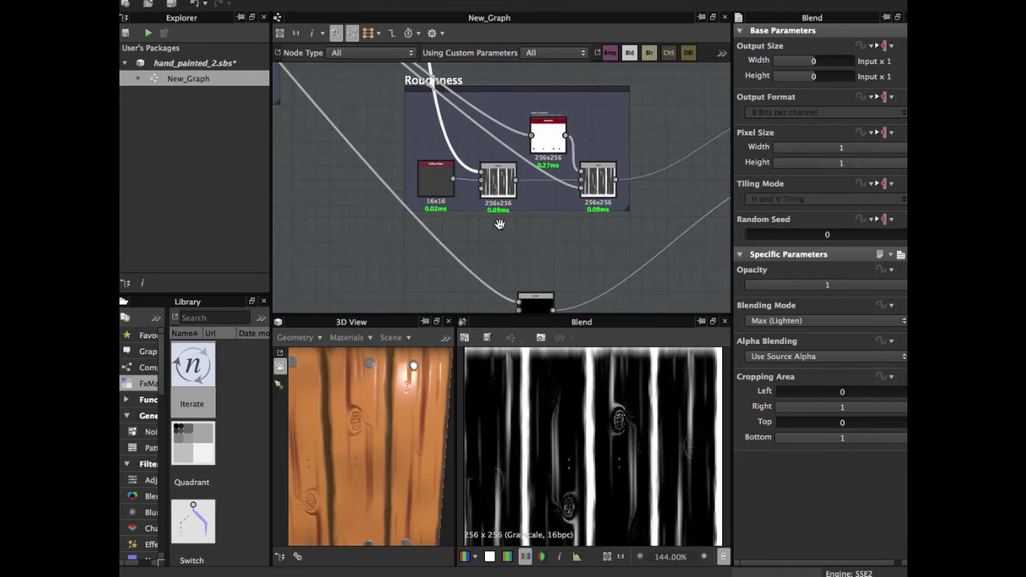
pyautogui.scroll(2, 491, 216)
pyautogui.moveTo(500, 224); pyautogui.dragTo(488, 252, button='middle')
pyautogui.click(487, 219)
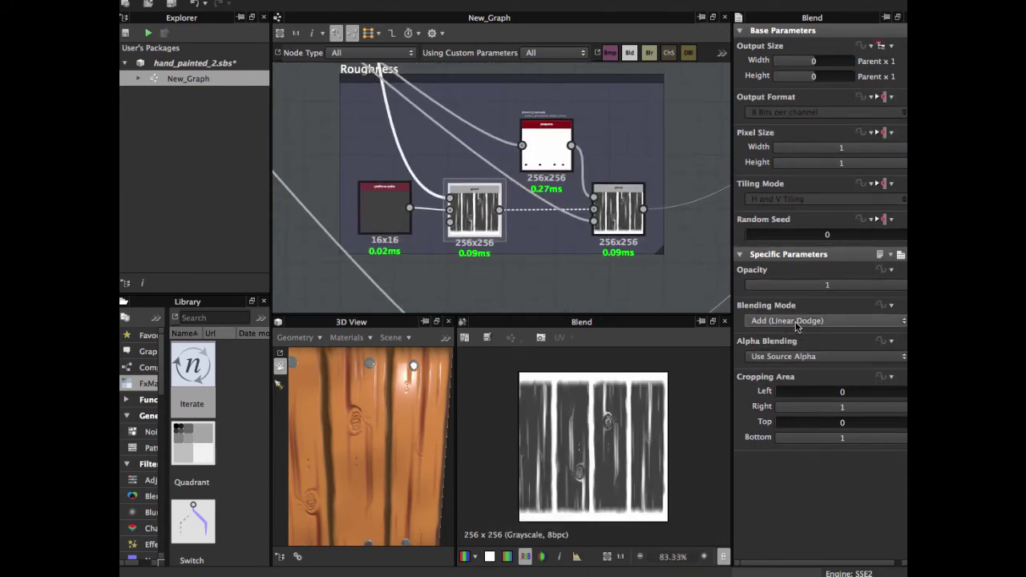
pyautogui.scroll(4, 494, 247)
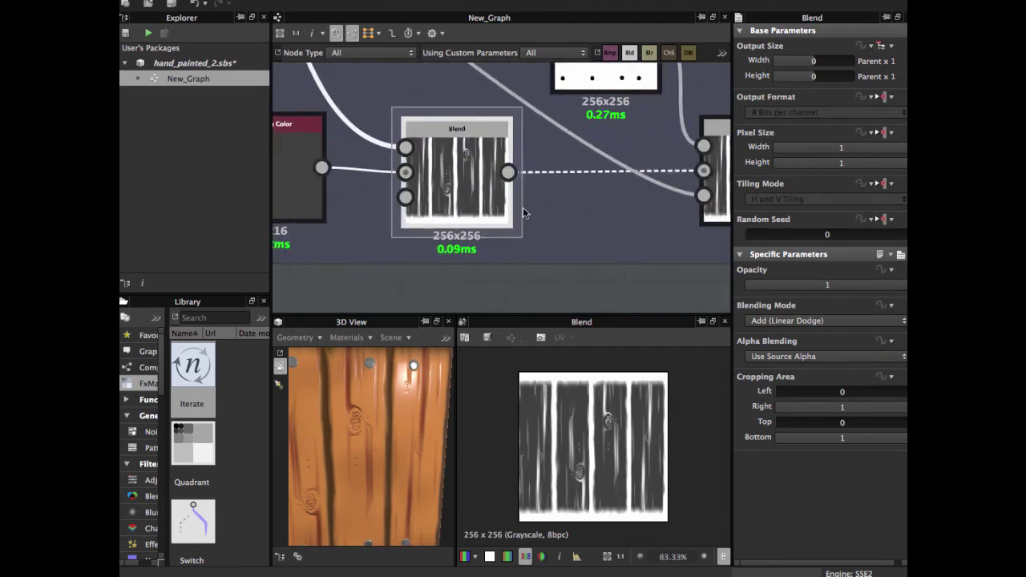
# Step: Preview the Invert Grayscale node of the nails in the Roughness frame
pyautogui.moveTo(558, 189); pyautogui.dragTo(496, 251, button='middle')
pyautogui.scroll(-2, 498, 251)
pyautogui.scroll(-2, 508, 248)
pyautogui.click(505, 192)
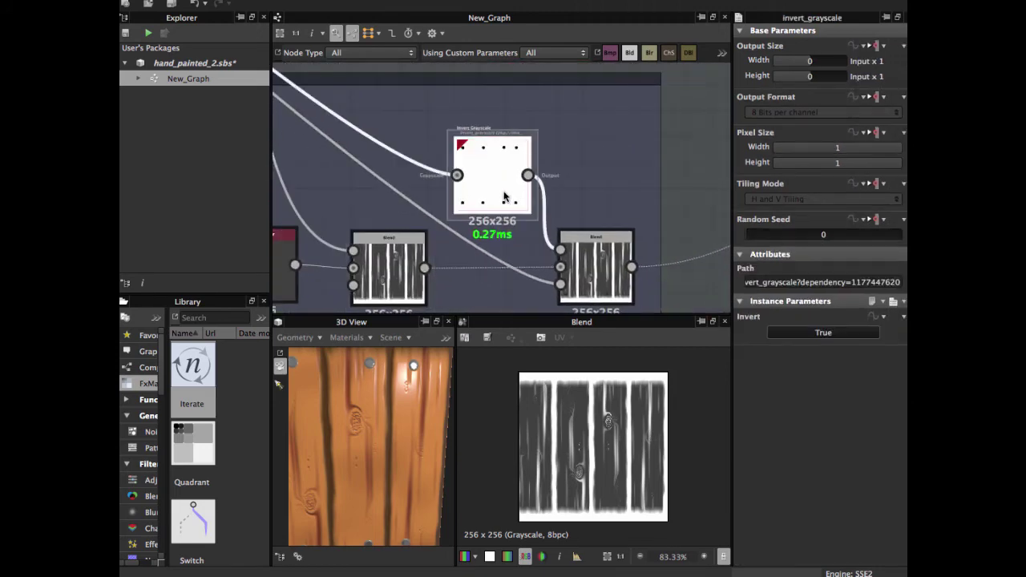
pyautogui.scroll(-1, 505, 197)
pyautogui.scroll(3, 502, 194)
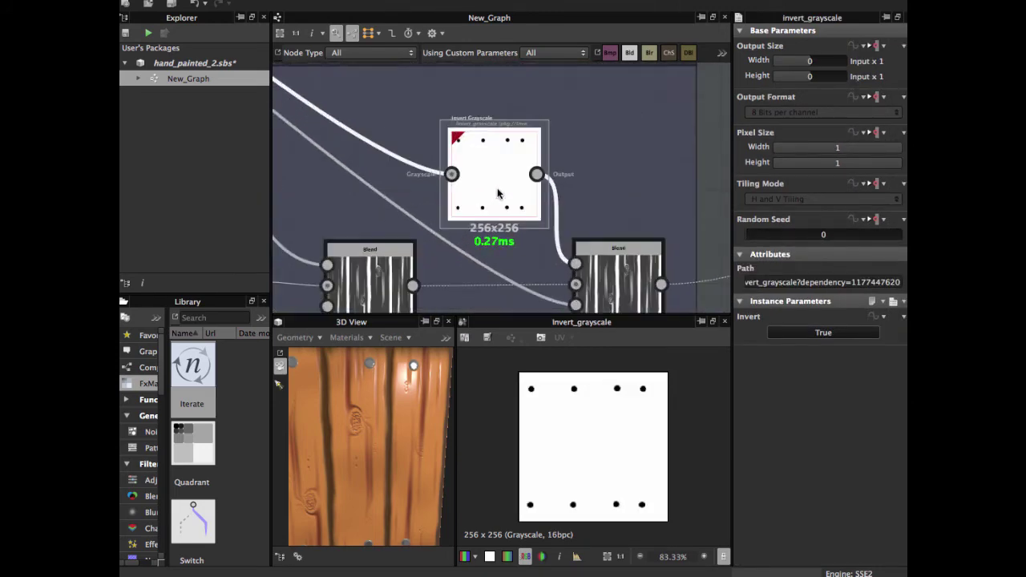
# Step: Trace the Invert Grayscale input back to the nails' Add (Linear Dodge) Blend and preview the nail mask
pyautogui.moveTo(484, 160); pyautogui.dragTo(553, 235, button='middle')
pyautogui.scroll(-3, 553, 235)
pyautogui.moveTo(431, 131); pyautogui.dragTo(573, 273, button='middle')
pyautogui.moveTo(440, 110); pyautogui.dragTo(589, 249, button='middle')
pyautogui.moveTo(417, 144); pyautogui.dragTo(595, 280, button='middle')
pyautogui.moveTo(425, 172); pyautogui.dragTo(599, 279, button='middle')
pyautogui.doubleClick(383, 167)
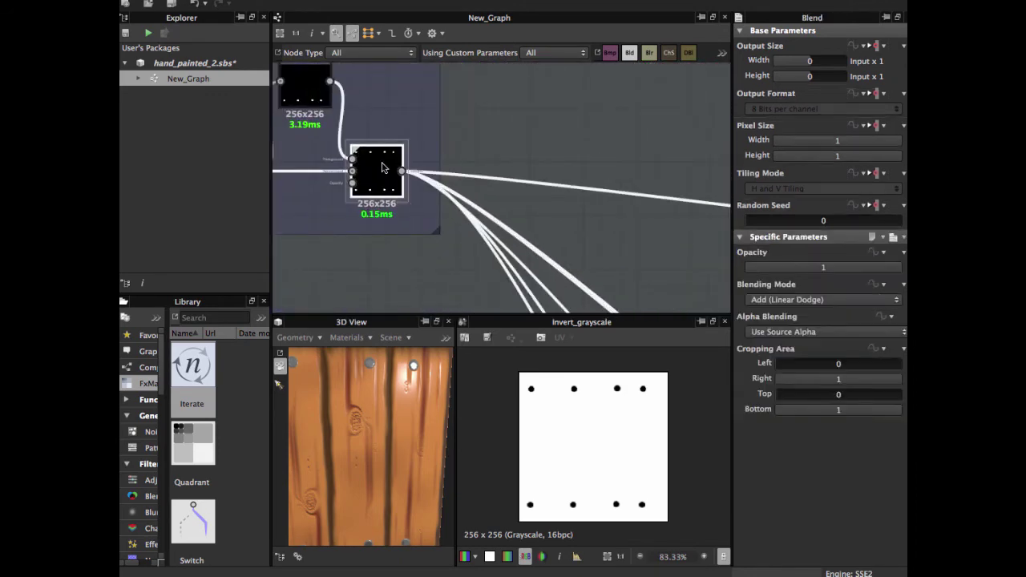
# Step: Follow the nail mask to the last Blend in the Roughness frame and preview that Blend's opacity input
pyautogui.moveTo(533, 249); pyautogui.dragTo(395, 119, button='middle')
pyautogui.scroll(-4, 517, 210)
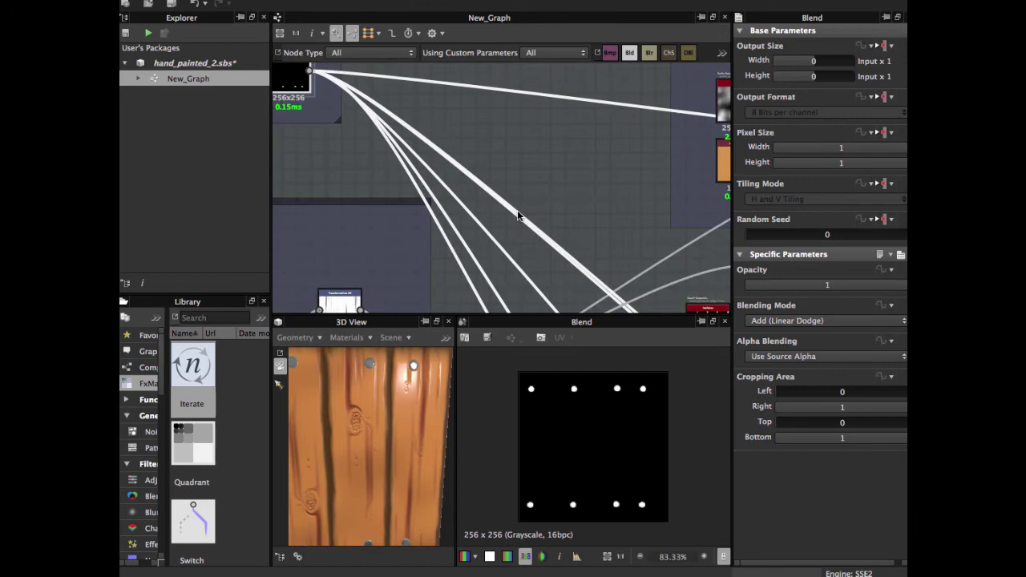
pyautogui.moveTo(566, 237); pyautogui.dragTo(381, 64, button='middle')
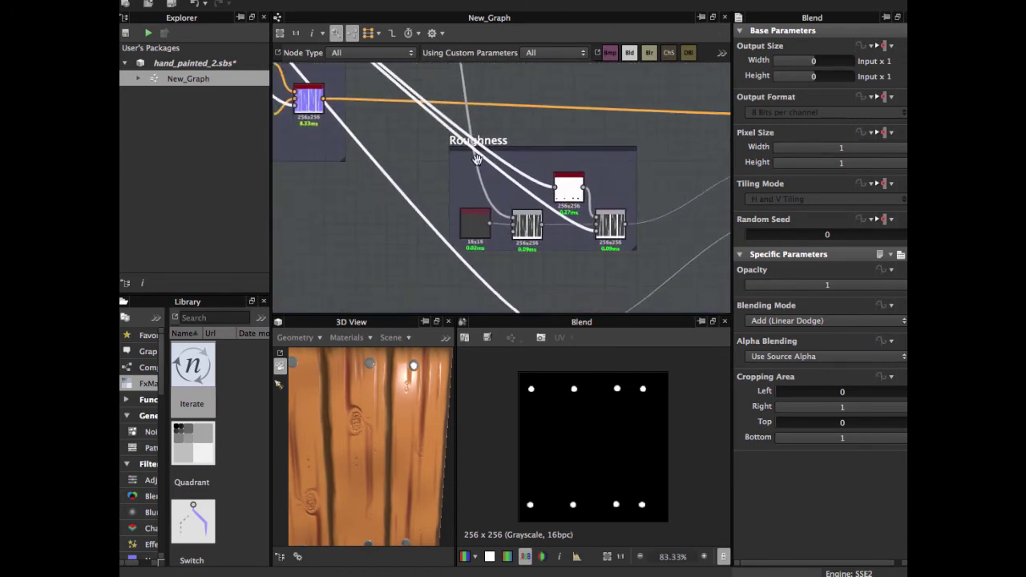
pyautogui.scroll(3, 571, 216)
pyautogui.scroll(2, 562, 217)
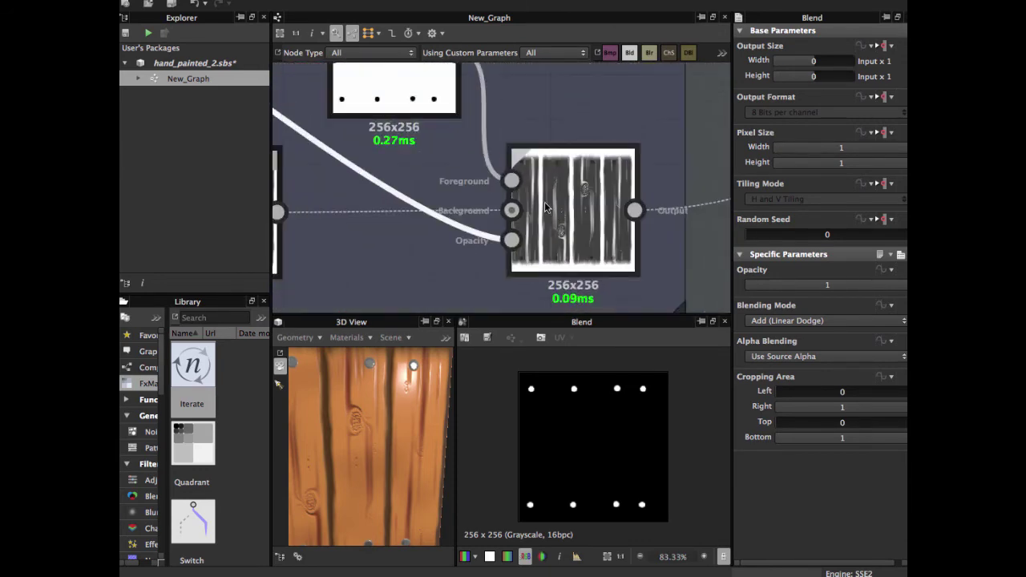
pyautogui.doubleClick(545, 206)
pyautogui.doubleClick(512, 240)
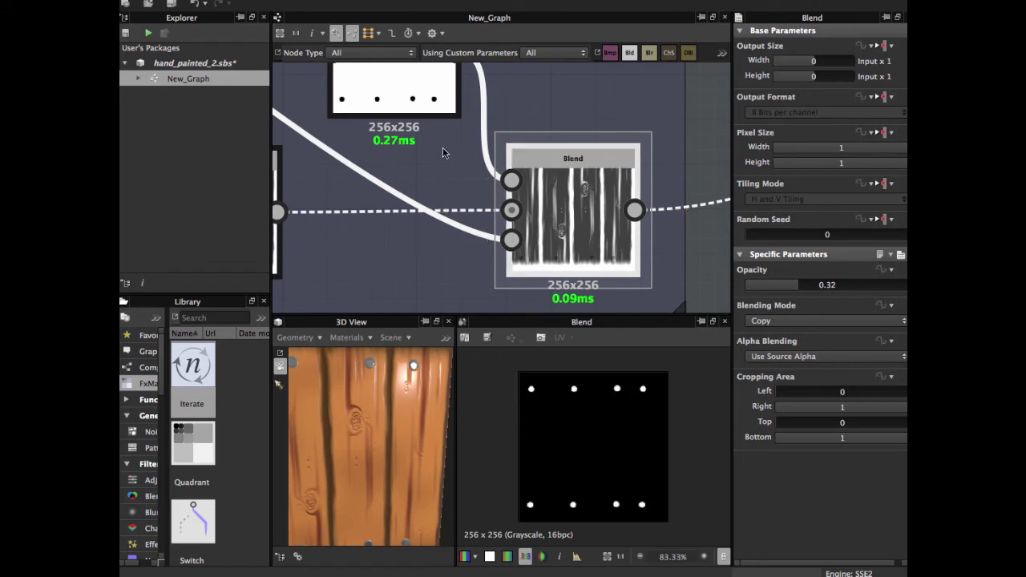
# Step: Compare the last roughness Blend's opacity mask with the inverted nail mask feeding its foreground
pyautogui.moveTo(452, 167); pyautogui.dragTo(517, 213, button='middle')
pyautogui.moveTo(470, 125); pyautogui.dragTo(447, 51, button='middle')
pyautogui.doubleClick(490, 178)
pyautogui.doubleClick(534, 218)
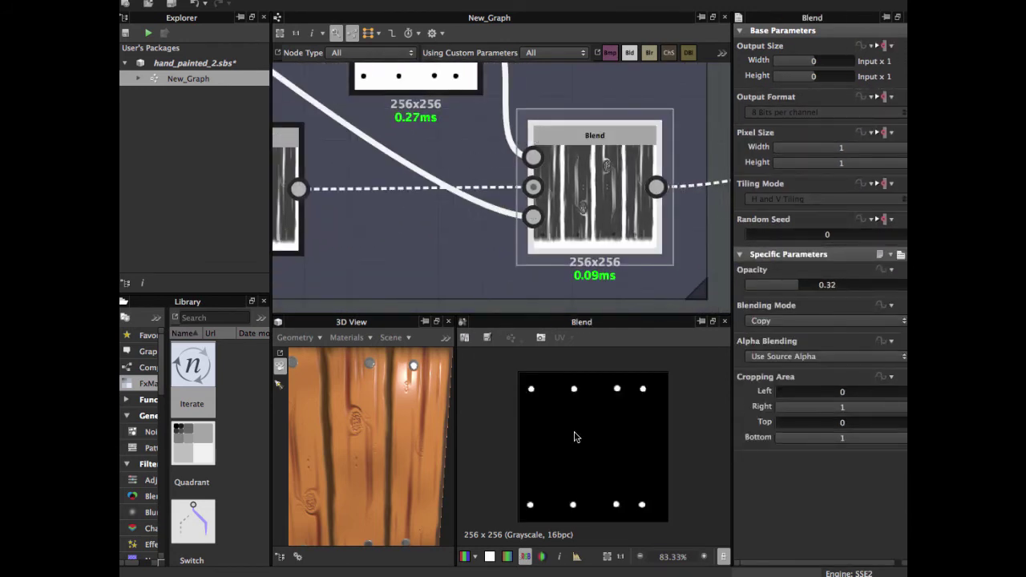
pyautogui.scroll(-3, 496, 187)
pyautogui.moveTo(455, 162); pyautogui.dragTo(521, 242, button='middle')
pyautogui.scroll(-2, 520, 243)
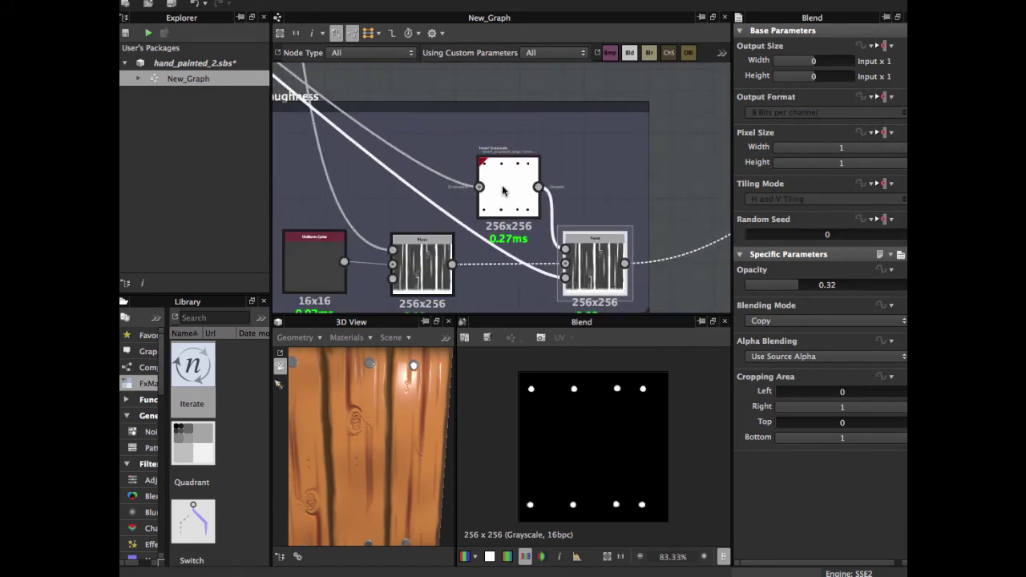
pyautogui.moveTo(519, 195); pyautogui.dragTo(434, 164, button='middle')
pyautogui.scroll(4, 470, 195)
pyautogui.scroll(-2, 449, 183)
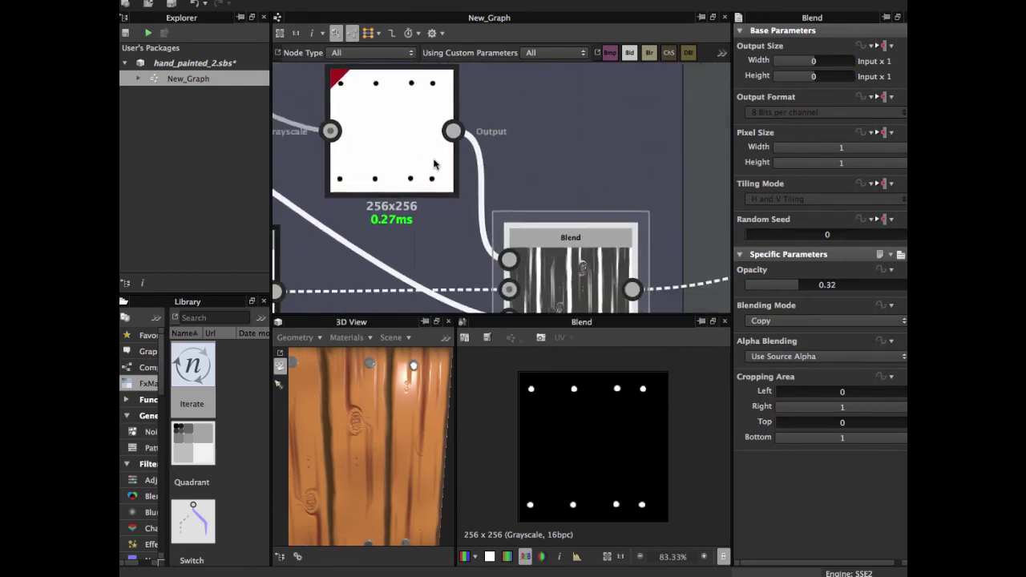
# Step: Preview the last roughness Blend's result and trace its background input back to the first Blend
pyautogui.doubleClick(584, 273)
pyautogui.moveTo(585, 271); pyautogui.dragTo(566, 148, button='middle')
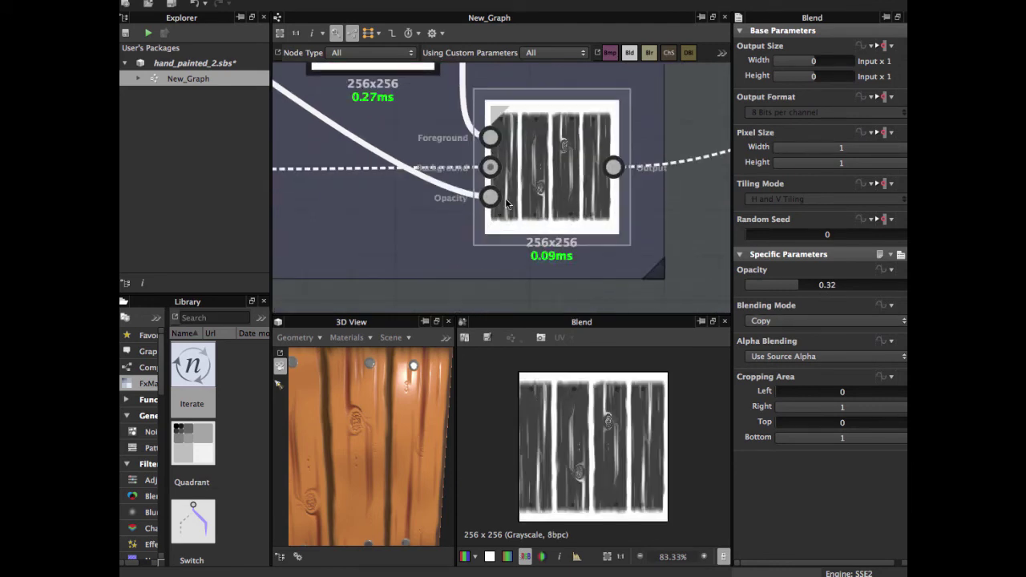
pyautogui.moveTo(453, 184); pyautogui.dragTo(506, 233, button='middle')
pyautogui.moveTo(413, 222); pyautogui.dragTo(532, 231, button='middle')
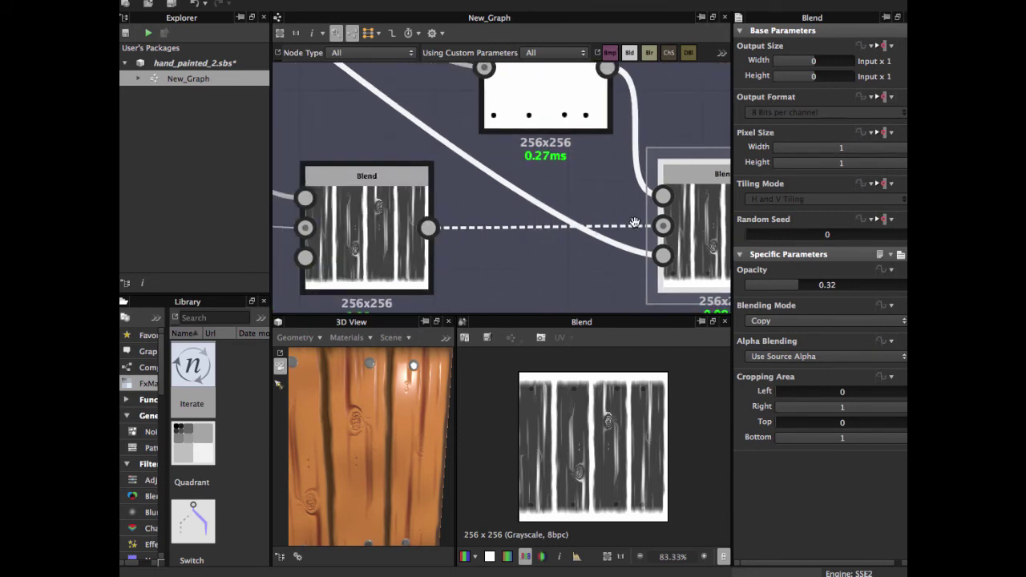
# Step: Examine the foreground, background and opacity connections of the last Blend in the Roughness frame
pyautogui.moveTo(634, 222); pyautogui.dragTo(567, 223, button='middle')
pyautogui.scroll(1, 567, 223)
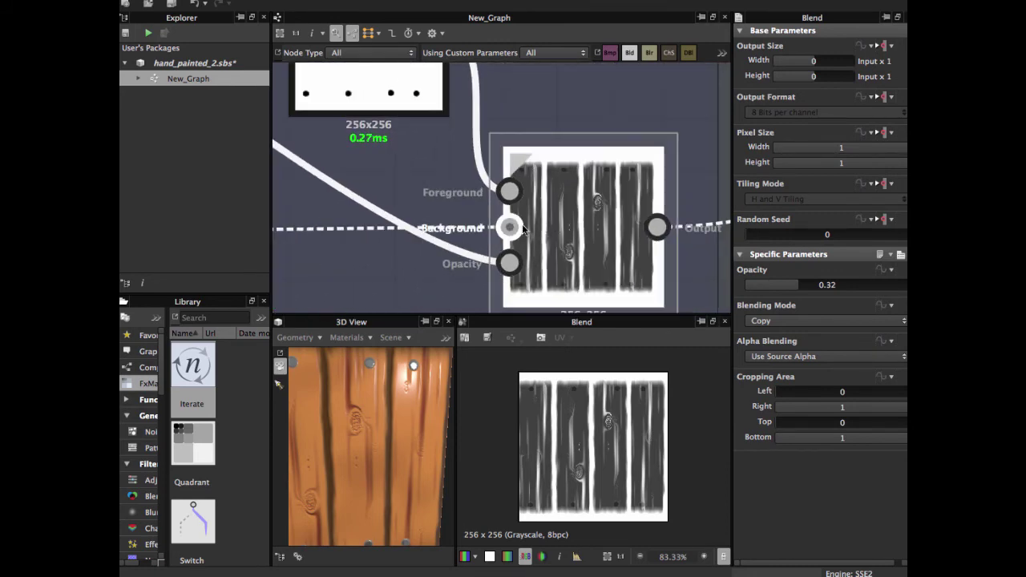
pyautogui.scroll(-1, 558, 218)
pyautogui.moveTo(558, 219); pyautogui.dragTo(520, 196, button='middle')
pyautogui.scroll(3, 521, 195)
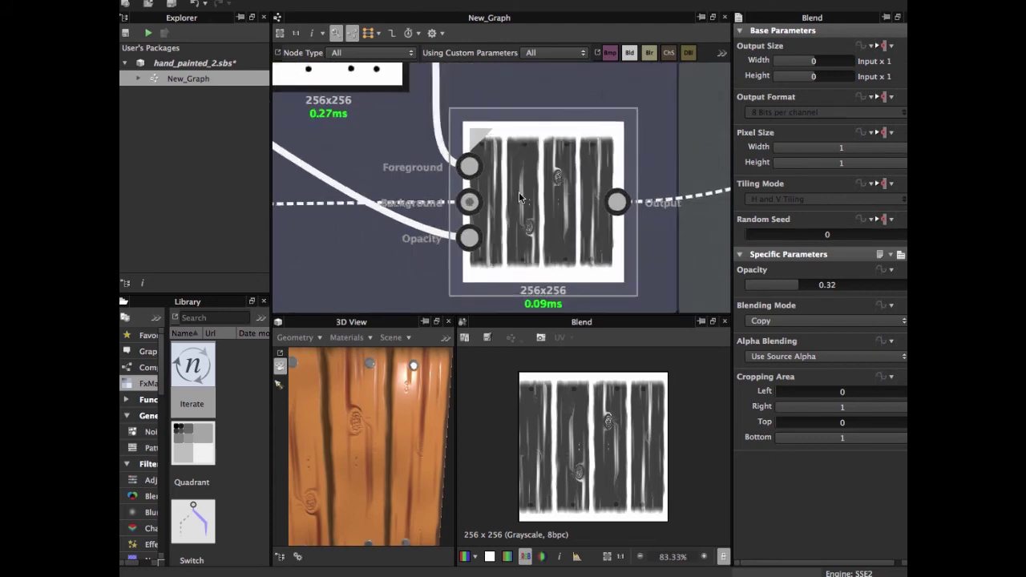
pyautogui.scroll(-2, 525, 245)
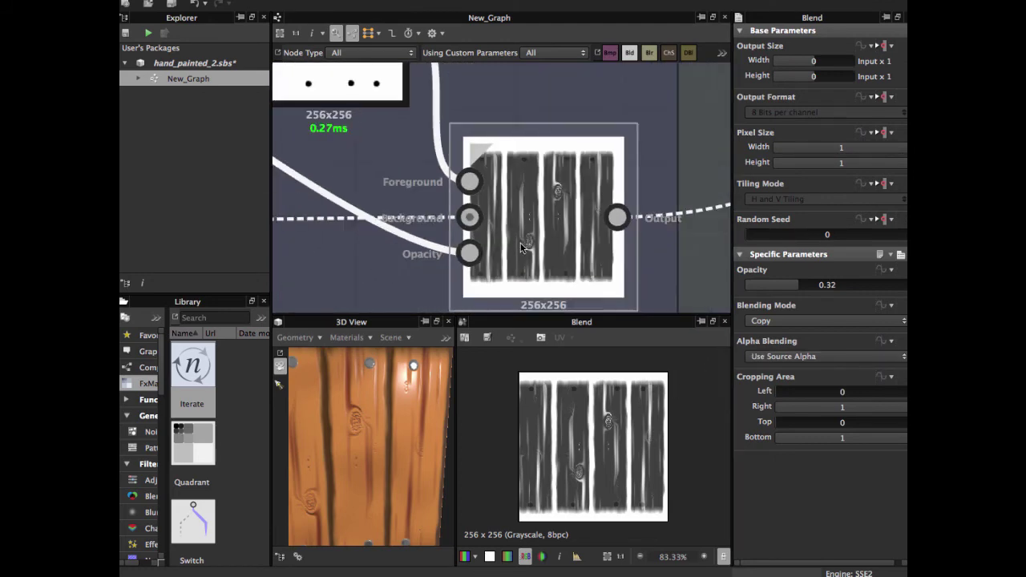
# Step: Follow the last roughness Blend's result to the Roughness output node and preview that output up close
pyautogui.moveTo(555, 301); pyautogui.dragTo(402, 309, button='middle')
pyautogui.moveTo(564, 220); pyautogui.dragTo(364, 302, button='middle')
pyautogui.scroll(-2, 446, 272)
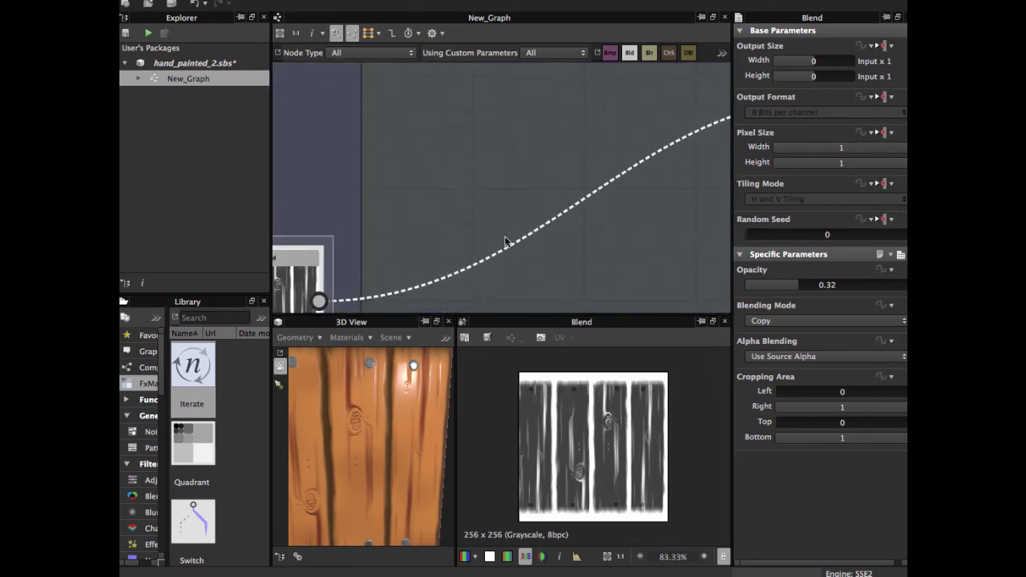
pyautogui.moveTo(713, 172); pyautogui.dragTo(421, 258, button='middle')
pyautogui.scroll(2, 539, 233)
pyautogui.moveTo(543, 206); pyautogui.dragTo(460, 273, button='middle')
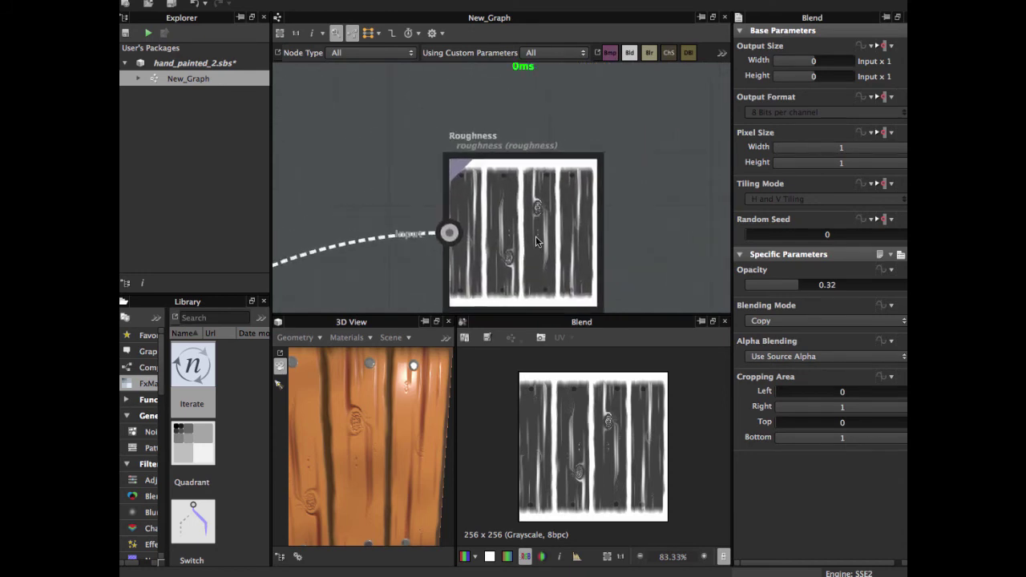
pyautogui.doubleClick(536, 236)
pyautogui.scroll(3, 554, 486)
pyautogui.moveTo(554, 490); pyautogui.dragTo(547, 501, button='middle')
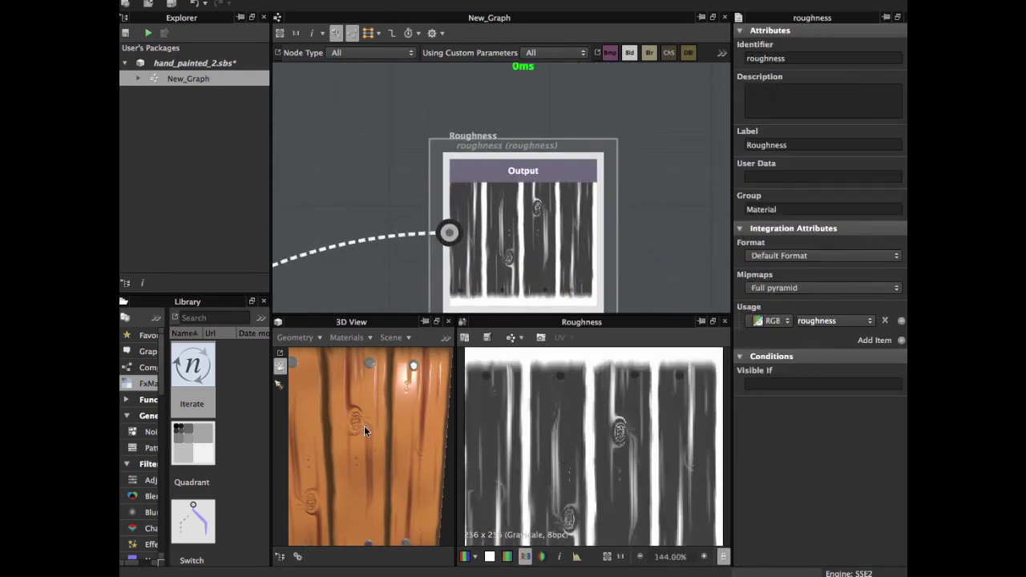
# Step: Compare the knot and gaps on the 3D plank model with the Roughness output map
pyautogui.scroll(3, 372, 416)
pyautogui.moveTo(368, 417); pyautogui.dragTo(380, 437)
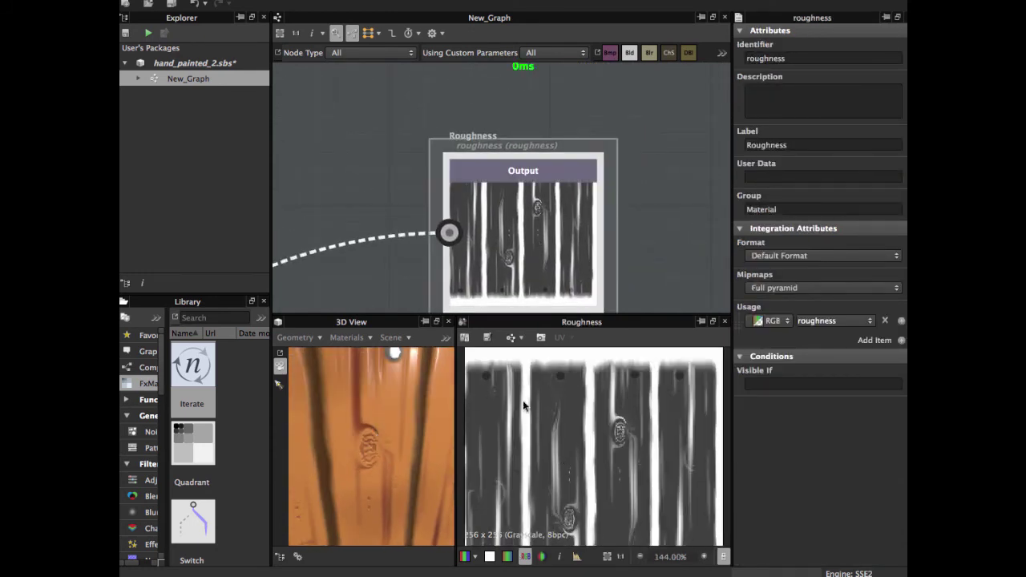
pyautogui.scroll(3, 525, 404)
pyautogui.scroll(-5, 556, 405)
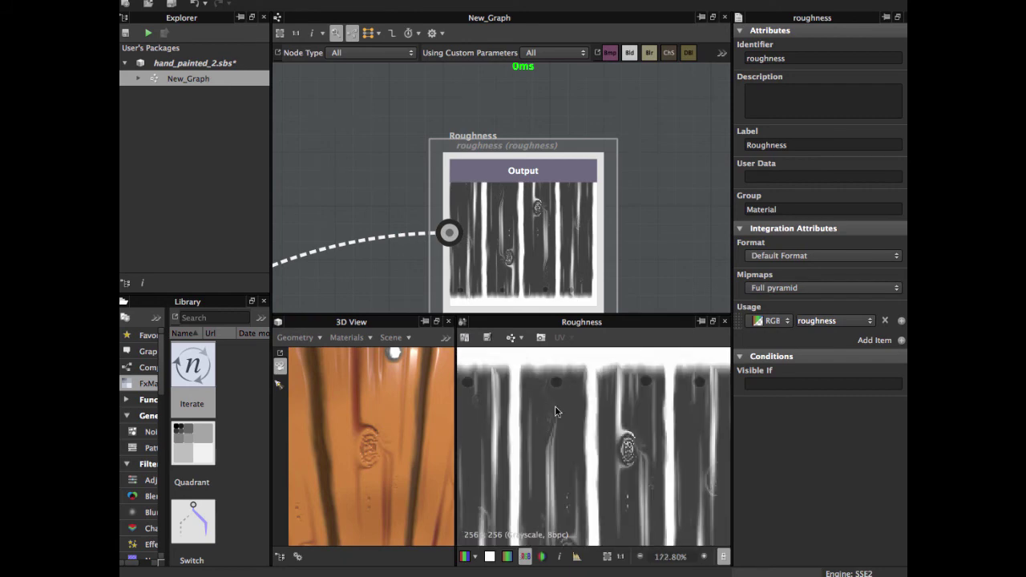
pyautogui.scroll(-2, 526, 167)
# Step: Locate the Metallic output below Roughness and trace its input back to the Blend feeding it
pyautogui.moveTo(526, 167); pyautogui.dragTo(504, 48, button='middle')
pyautogui.scroll(-3, 502, 204)
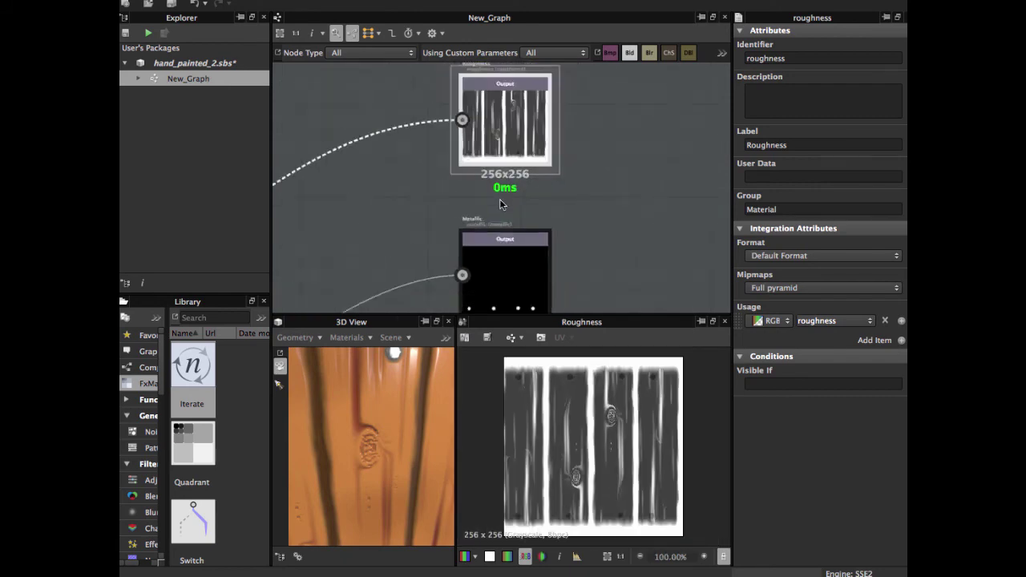
pyautogui.moveTo(503, 205); pyautogui.dragTo(526, 137, button='middle')
pyautogui.scroll(-2, 520, 220)
pyautogui.moveTo(467, 229); pyautogui.dragTo(596, 145, button='middle')
pyautogui.scroll(-1, 506, 223)
pyautogui.scroll(-1, 499, 225)
pyautogui.moveTo(440, 243); pyautogui.dragTo(566, 181, button='middle')
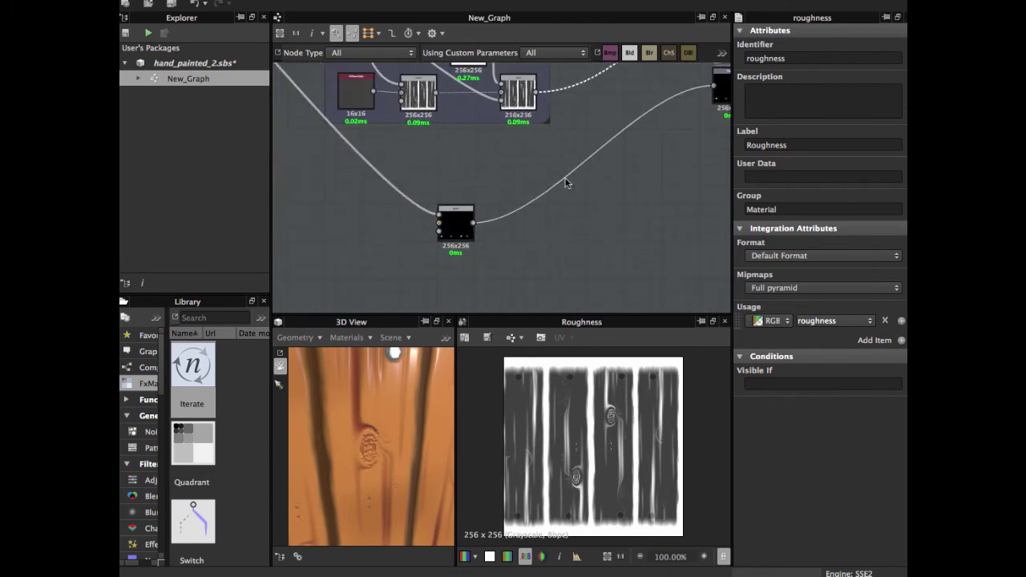
# Step: Trace that Blend's foreground input back to the nails' Add (Linear Dodge) Blend and preview the nail mask
pyautogui.moveTo(432, 157); pyautogui.dragTo(582, 265, button='middle')
pyautogui.scroll(-2, 449, 210)
pyautogui.moveTo(327, 67); pyautogui.dragTo(471, 209, button='middle')
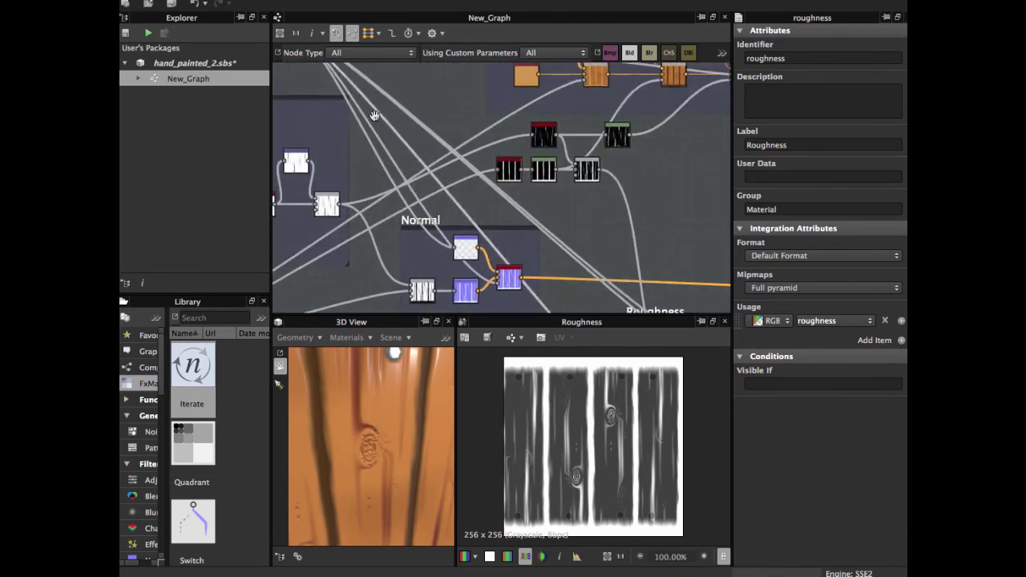
pyautogui.moveTo(376, 115); pyautogui.dragTo(487, 238, button='middle')
pyautogui.click(373, 147)
pyautogui.moveTo(393, 165); pyautogui.dragTo(383, 74, button='middle')
pyautogui.moveTo(601, 278); pyautogui.dragTo(380, 83, button='middle')
pyautogui.press('f')
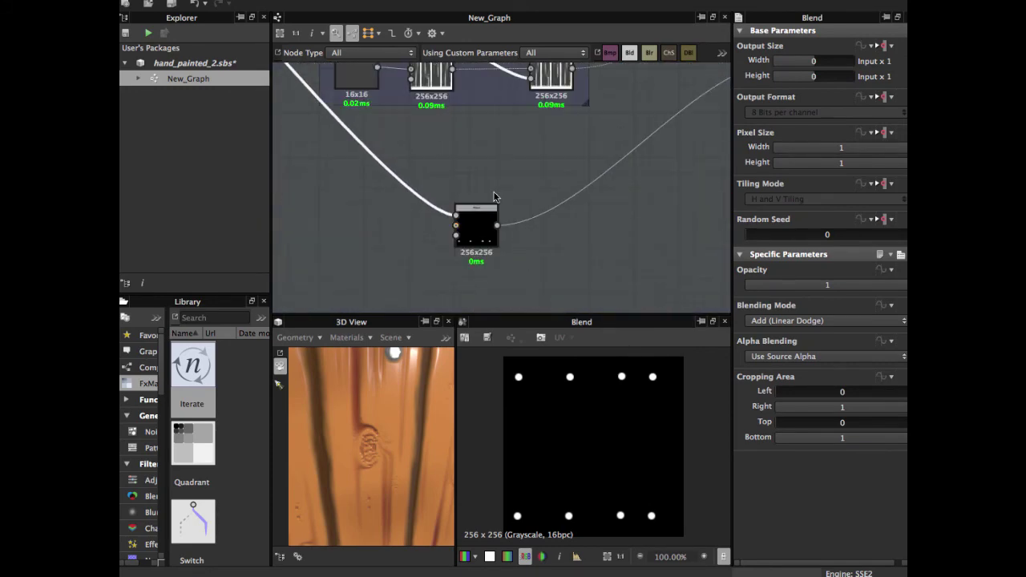
# Step: Inspect the Copy Blend below the Roughness frame, follow it to the Metallic output and preview that output
pyautogui.scroll(-2, 469, 274)
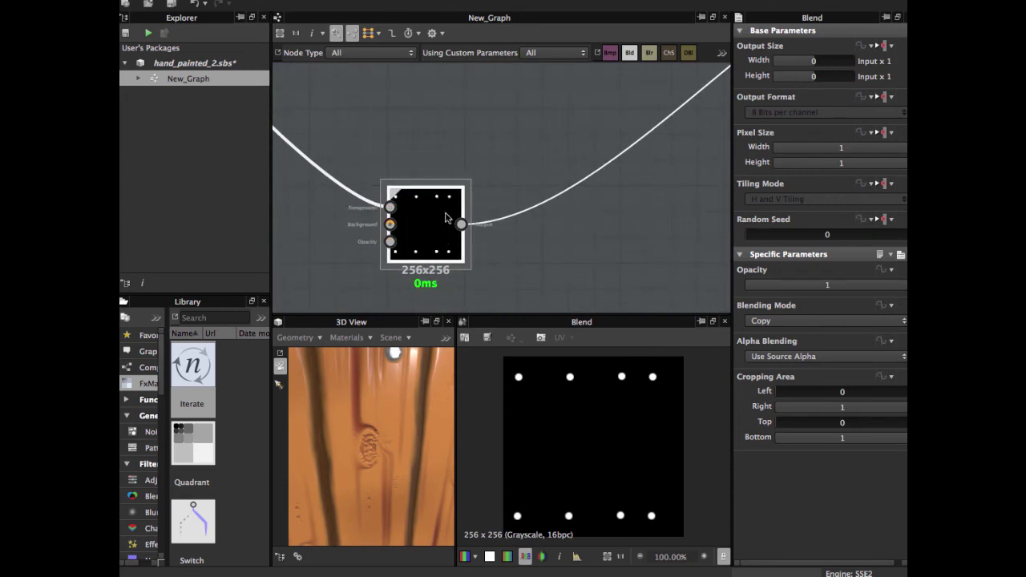
pyautogui.moveTo(447, 218); pyautogui.dragTo(409, 231)
pyautogui.scroll(-2, 467, 206)
pyautogui.moveTo(537, 160); pyautogui.dragTo(350, 246, button='middle')
pyautogui.moveTo(599, 154); pyautogui.dragTo(466, 203, button='middle')
pyautogui.doubleClick(489, 185)
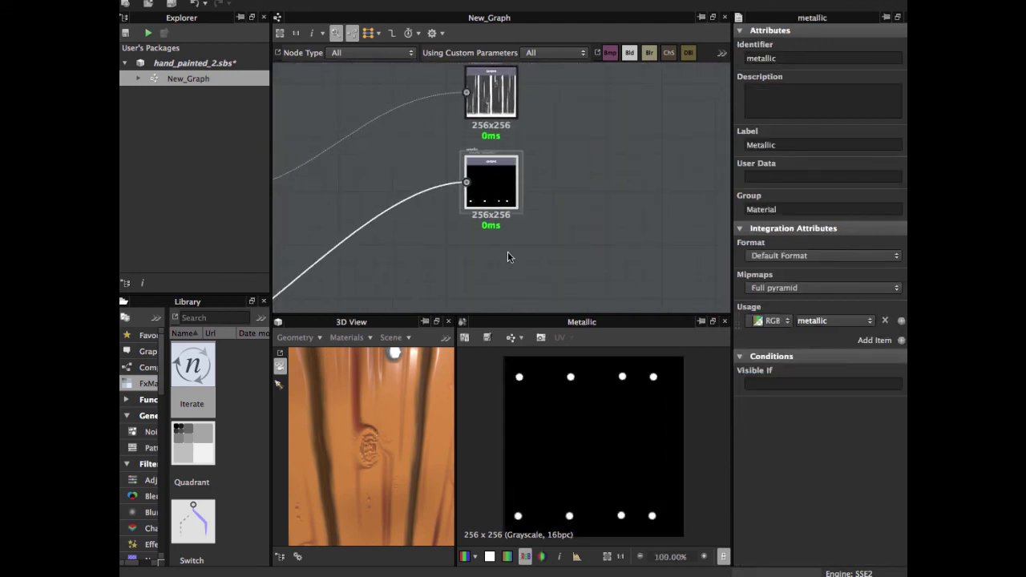
# Step: Examine the whole graph layout, from the Nails, Wood Pattern and Planks frames to the Normal, Color and Roughness frames
pyautogui.scroll(-3, 509, 256)
pyautogui.moveTo(471, 204); pyautogui.dragTo(625, 233, button='middle')
pyautogui.scroll(-1, 480, 260)
pyautogui.scroll(-2, 481, 232)
pyautogui.moveTo(416, 202); pyautogui.dragTo(594, 222, button='middle')
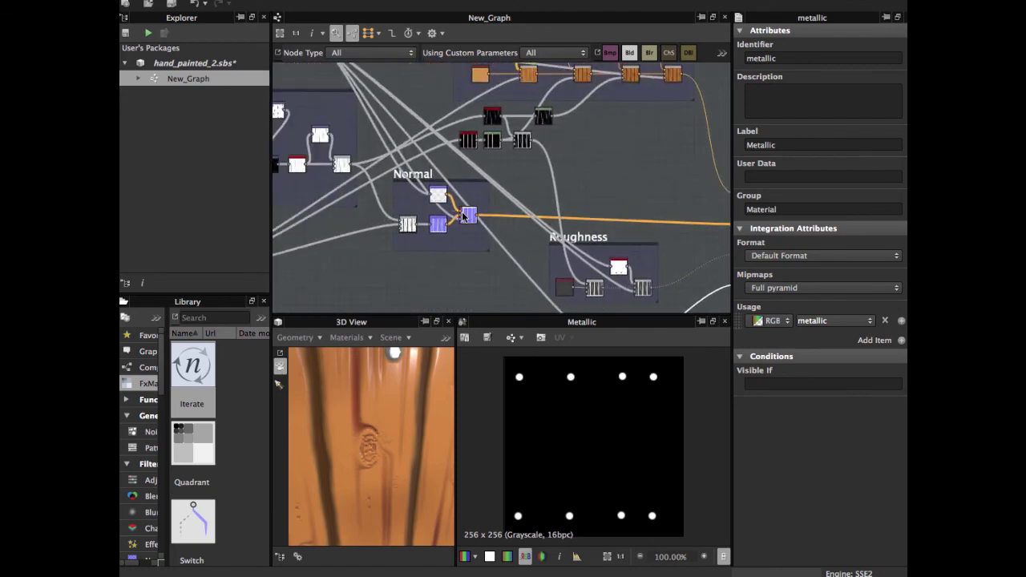
pyautogui.scroll(2, 462, 211)
pyautogui.moveTo(462, 211); pyautogui.dragTo(521, 258, button='middle')
pyautogui.scroll(-5, 485, 214)
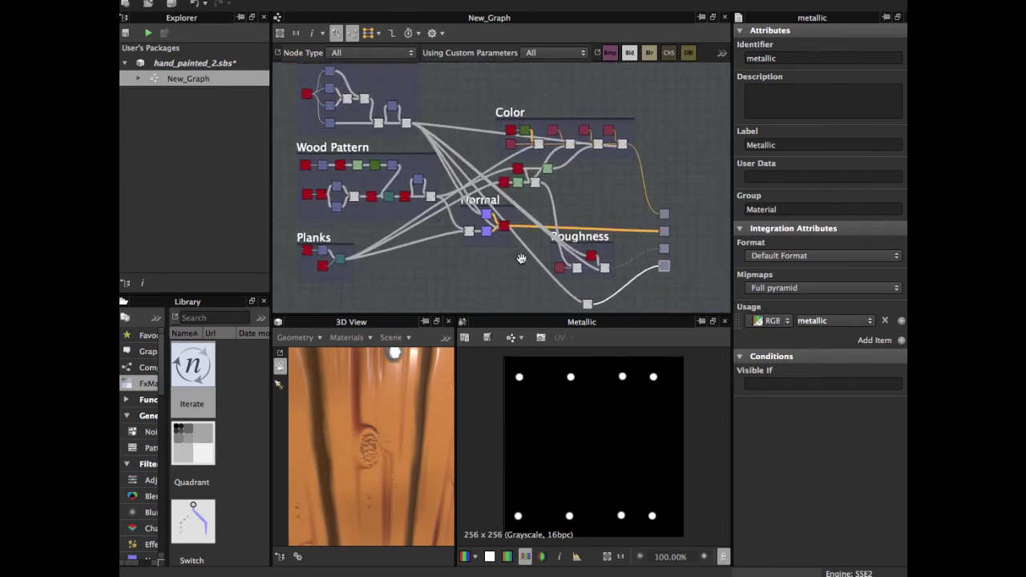
pyautogui.scroll(1, 506, 261)
pyautogui.moveTo(467, 159); pyautogui.dragTo(464, 174, button='middle')
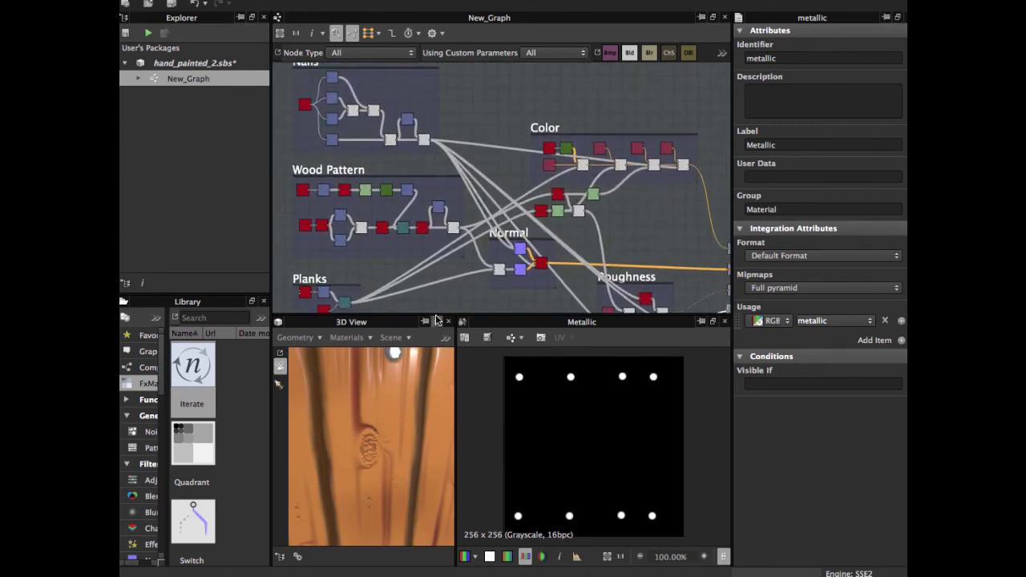
# Step: Close the 2D preview to enlarge the 3D view, and frame the plank model and the Normal nodes
pyautogui.moveTo(455, 369); pyautogui.dragTo(467, 372)
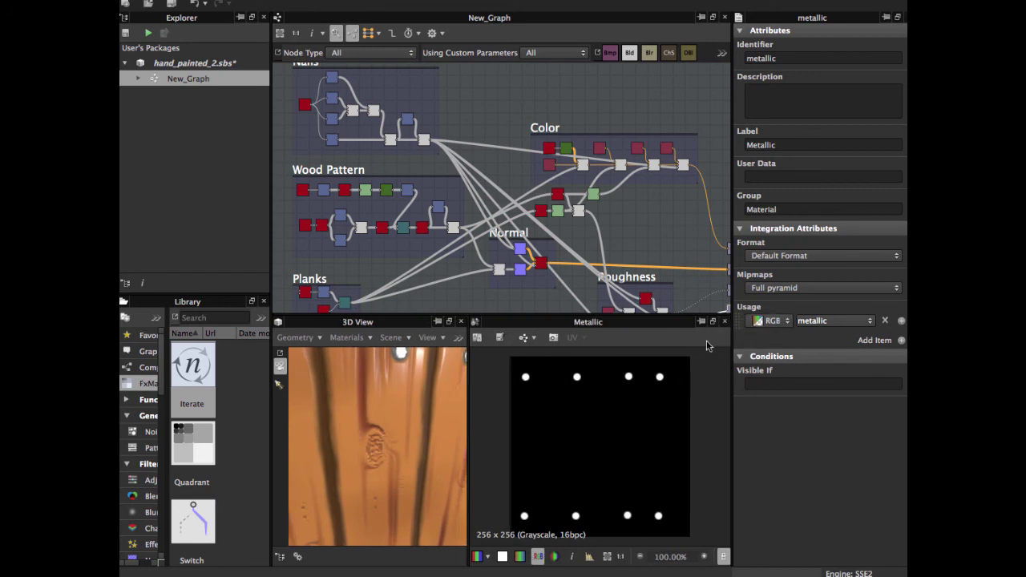
pyautogui.click(726, 323)
pyautogui.scroll(-3, 507, 451)
pyautogui.moveTo(507, 451); pyautogui.dragTo(485, 430)
pyautogui.scroll(-4, 542, 419)
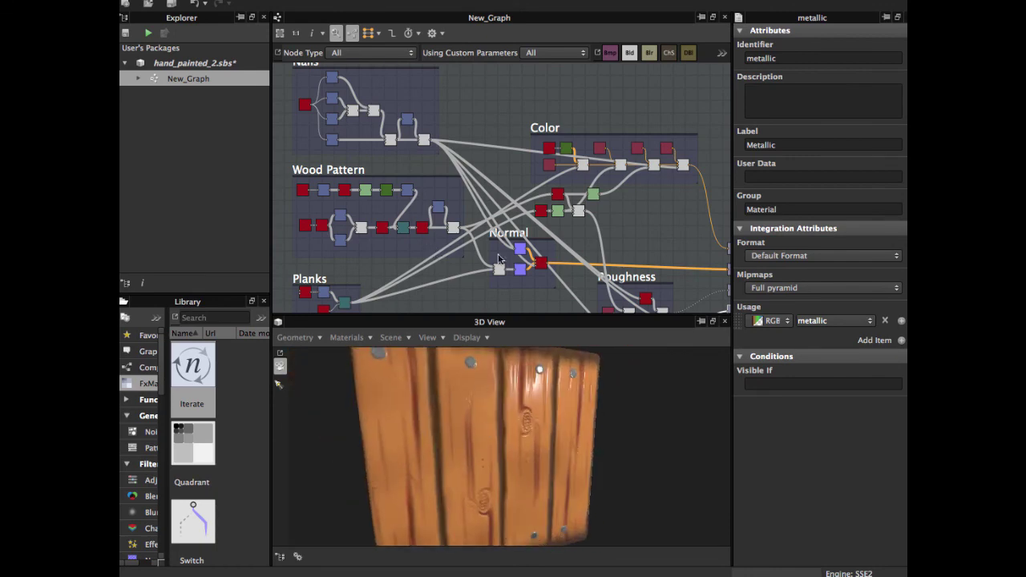
pyautogui.scroll(2, 498, 261)
pyautogui.moveTo(470, 312); pyautogui.dragTo(477, 309, button='middle')
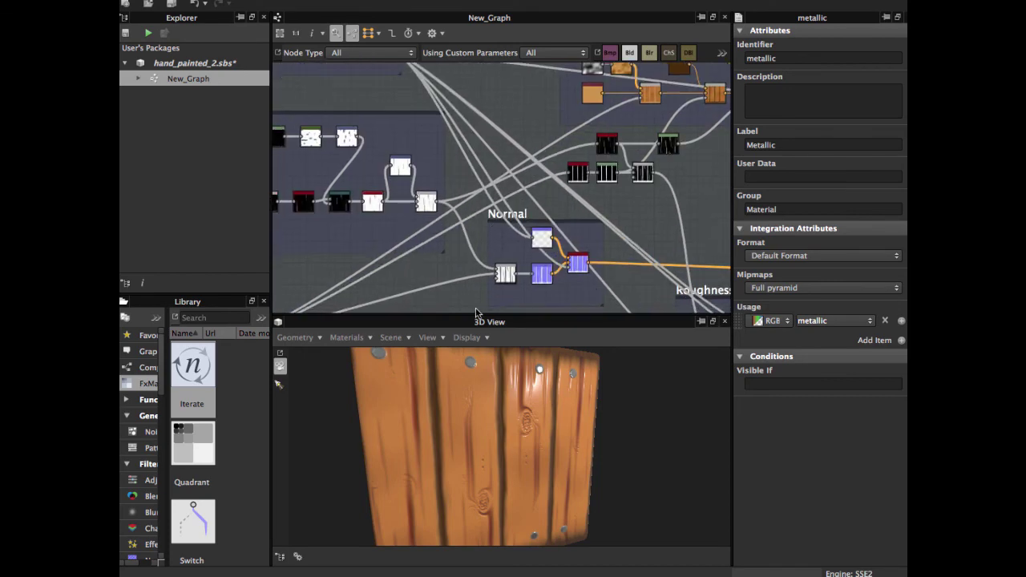